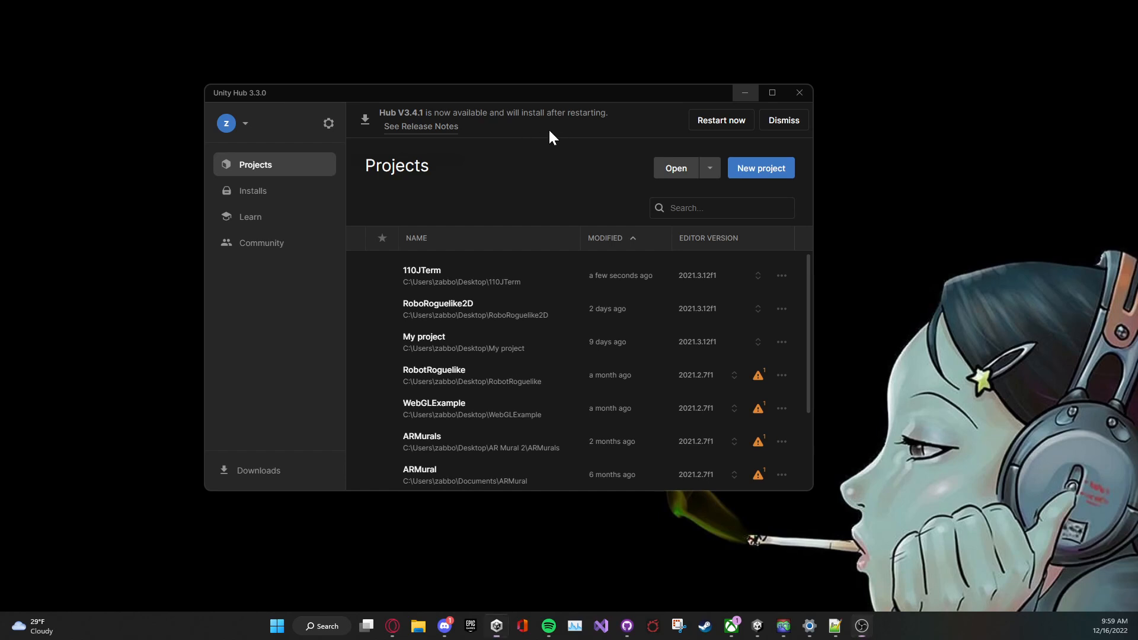
View the list of Unity editor versions installed in the Hub.
{"action": "left_click_drag", "start_coordinate": [549, 128], "coordinate": [383, 112]}
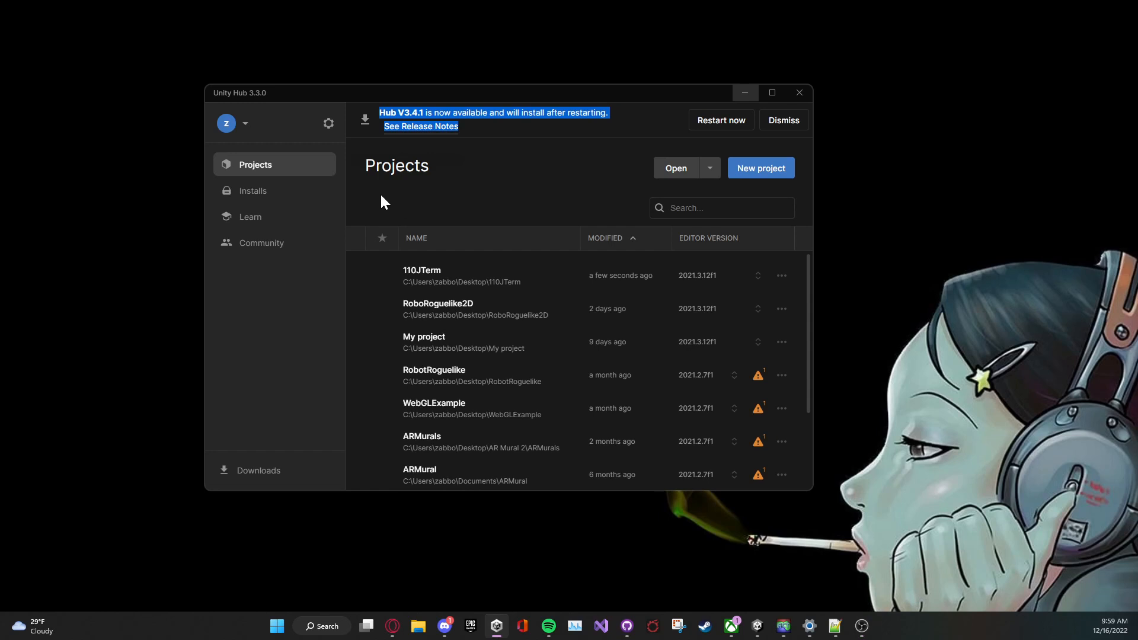
{"action": "left_click", "coordinate": [309, 197]}
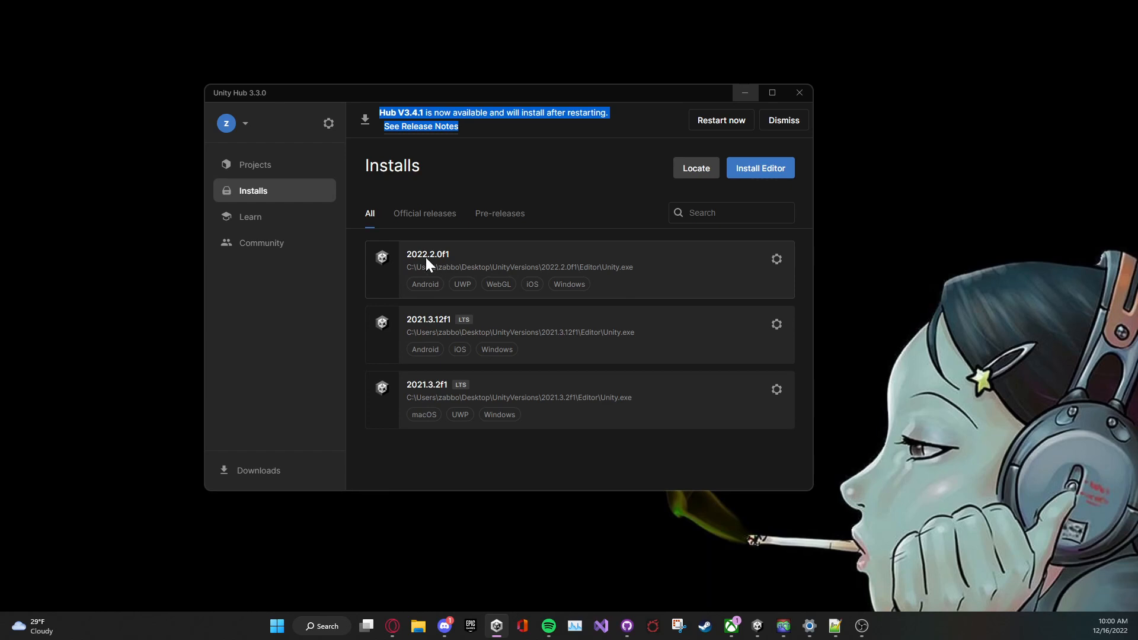
{"action": "left_click", "coordinate": [254, 165]}
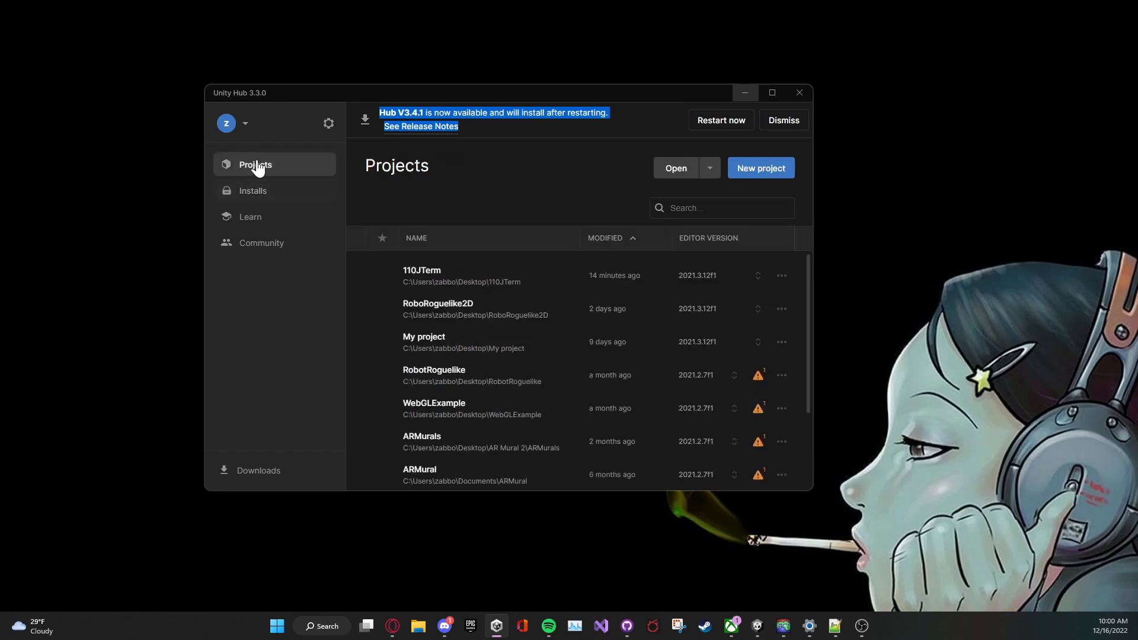
{"action": "left_click", "coordinate": [778, 170]}
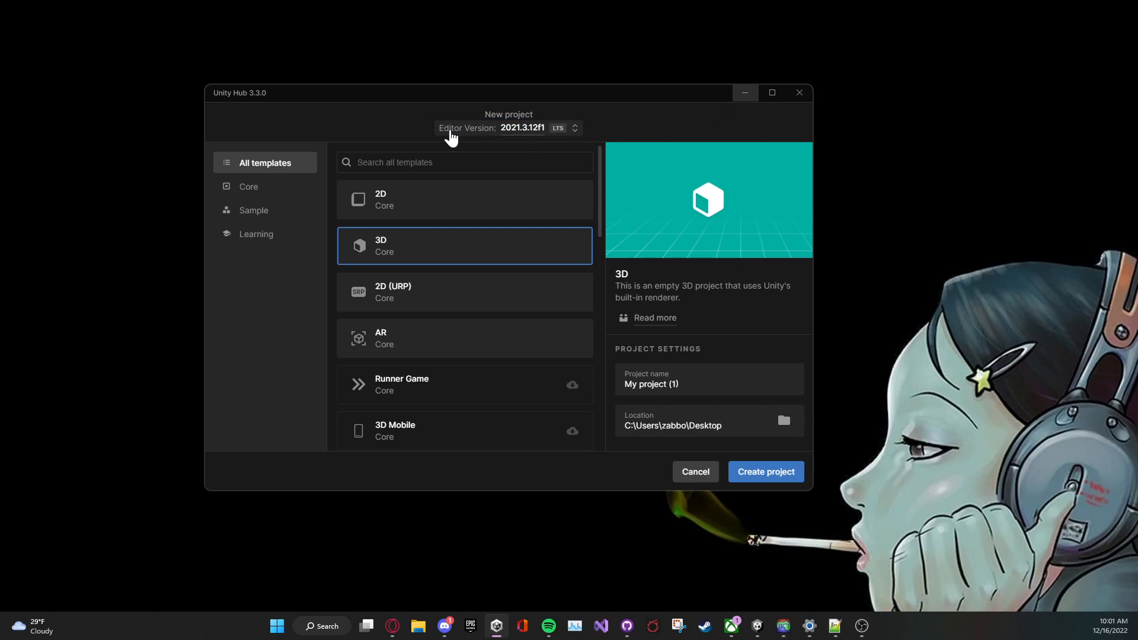
{"action": "left_click", "coordinate": [520, 133]}
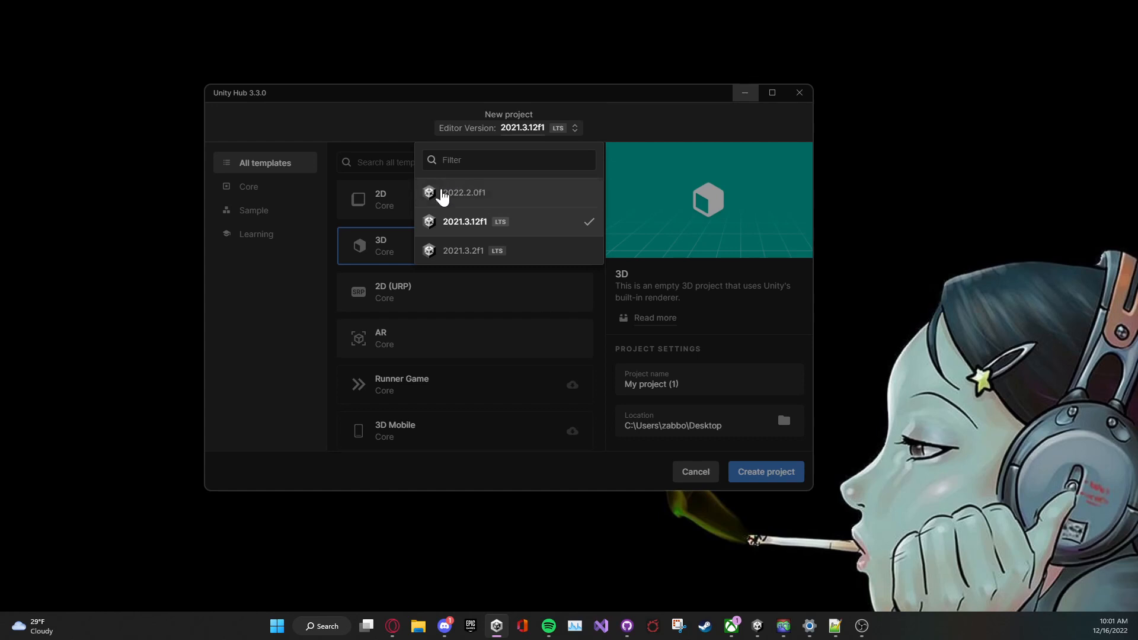
{"action": "left_click", "coordinate": [463, 194]}
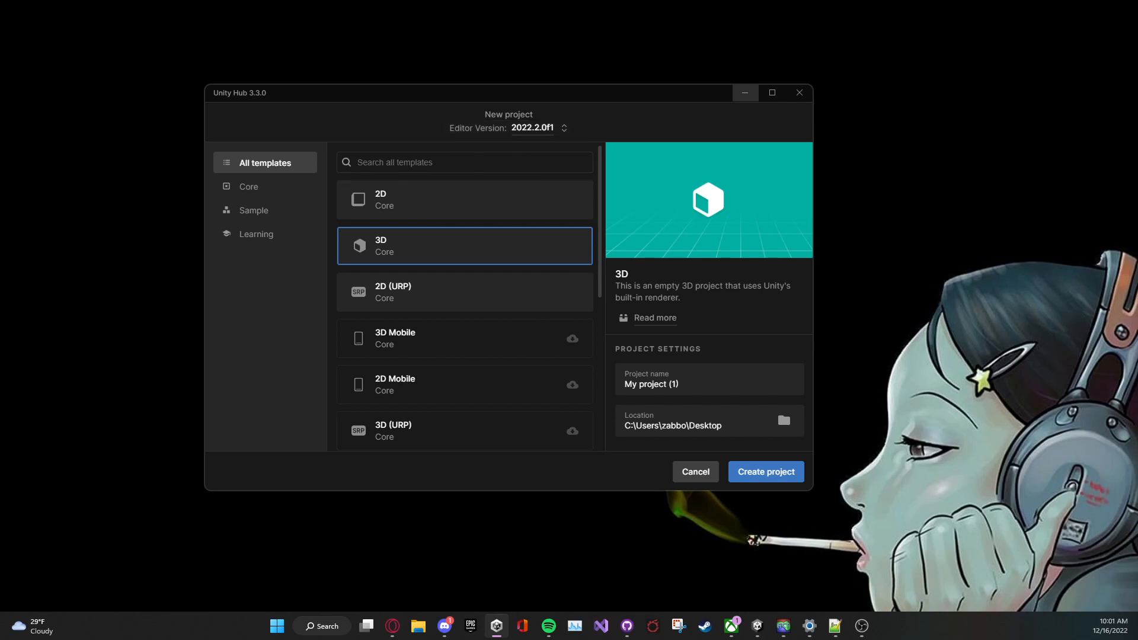
{"action": "left_click", "coordinate": [693, 471]}
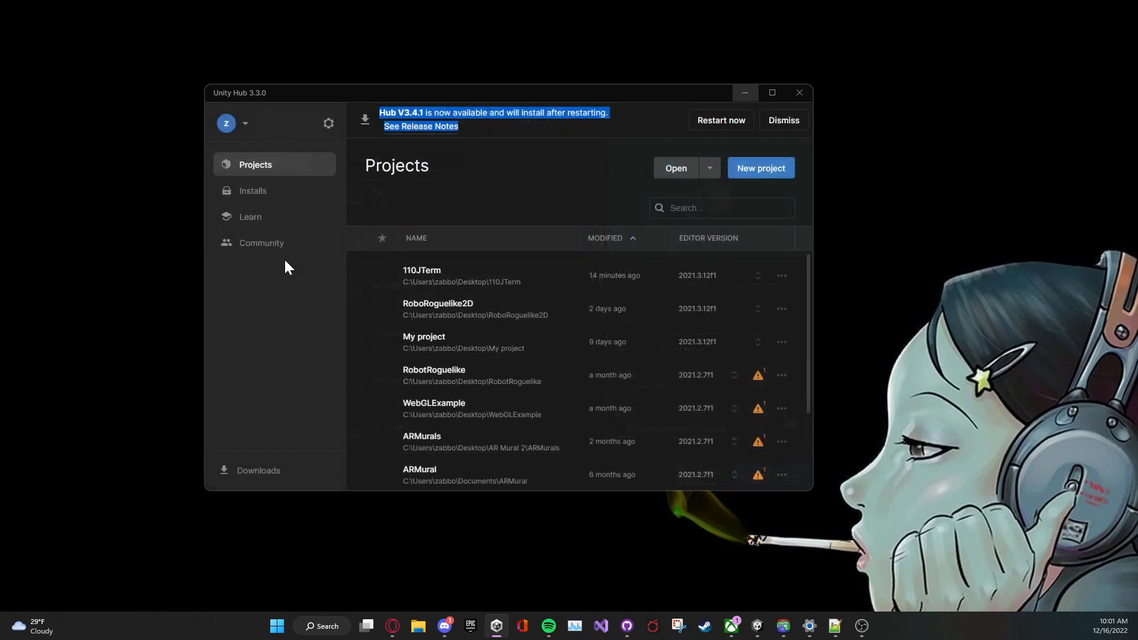
Check which Unity editor releases are available to install, without installing any of them.
{"action": "left_click", "coordinate": [260, 194]}
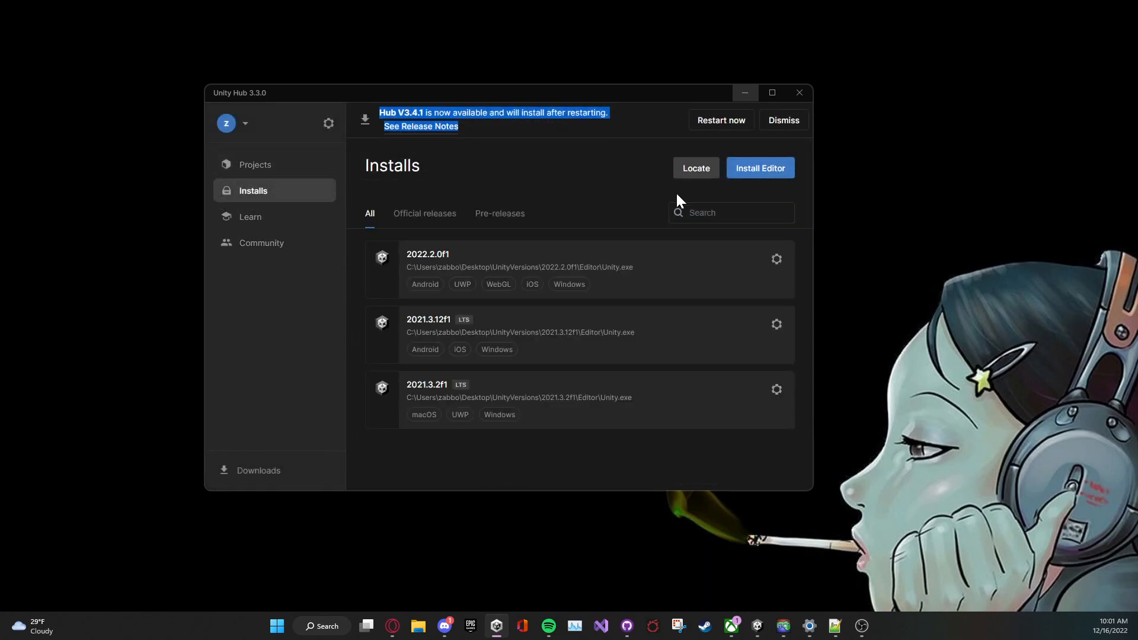
{"action": "left_click", "coordinate": [755, 172]}
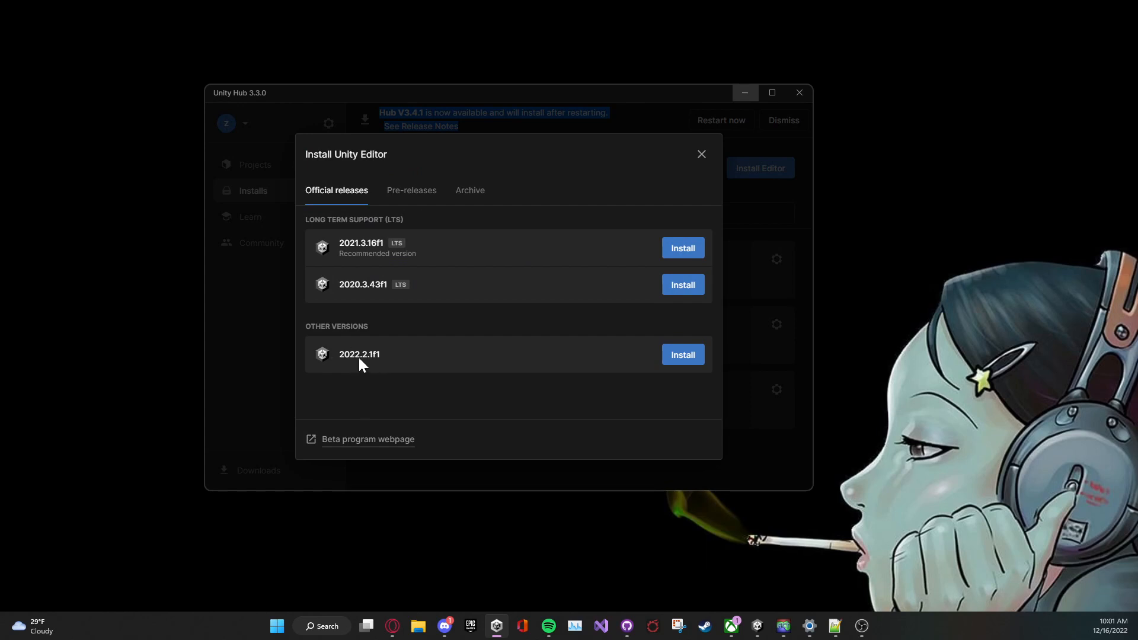
{"action": "left_click", "coordinate": [700, 156]}
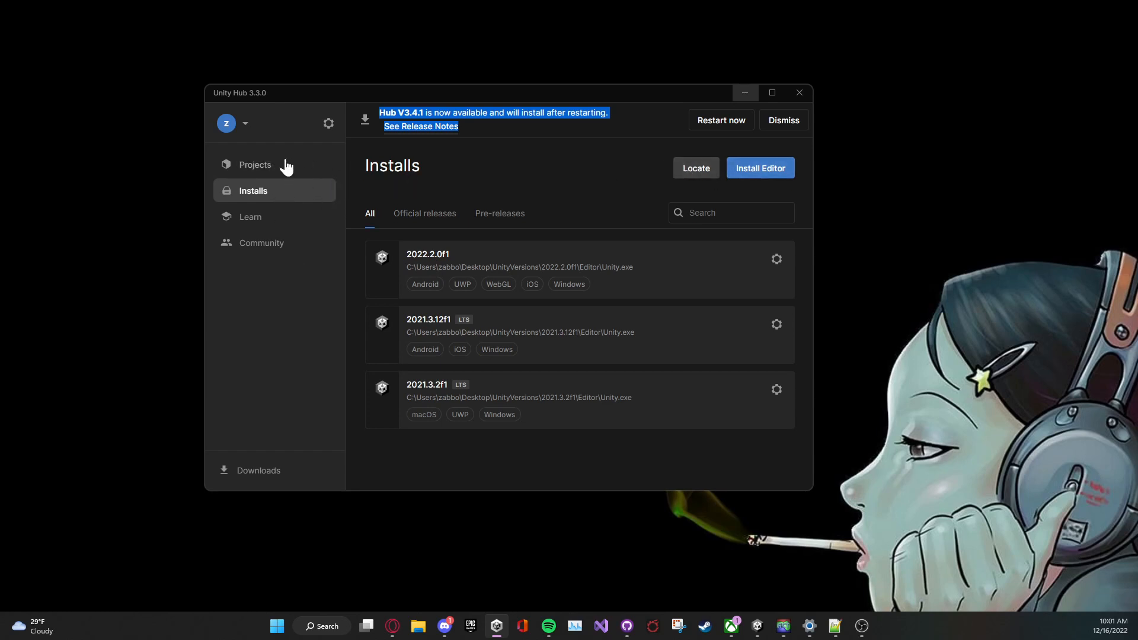
{"action": "left_click", "coordinate": [268, 166]}
{"action": "left_click", "coordinate": [741, 172]}
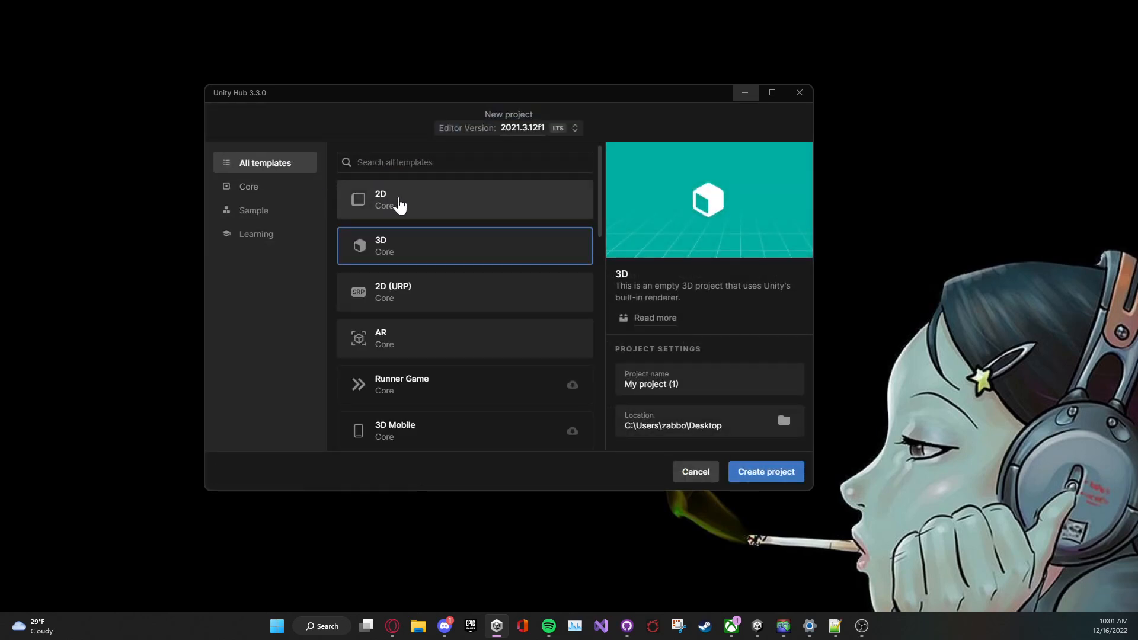
{"action": "left_click", "coordinate": [400, 204]}
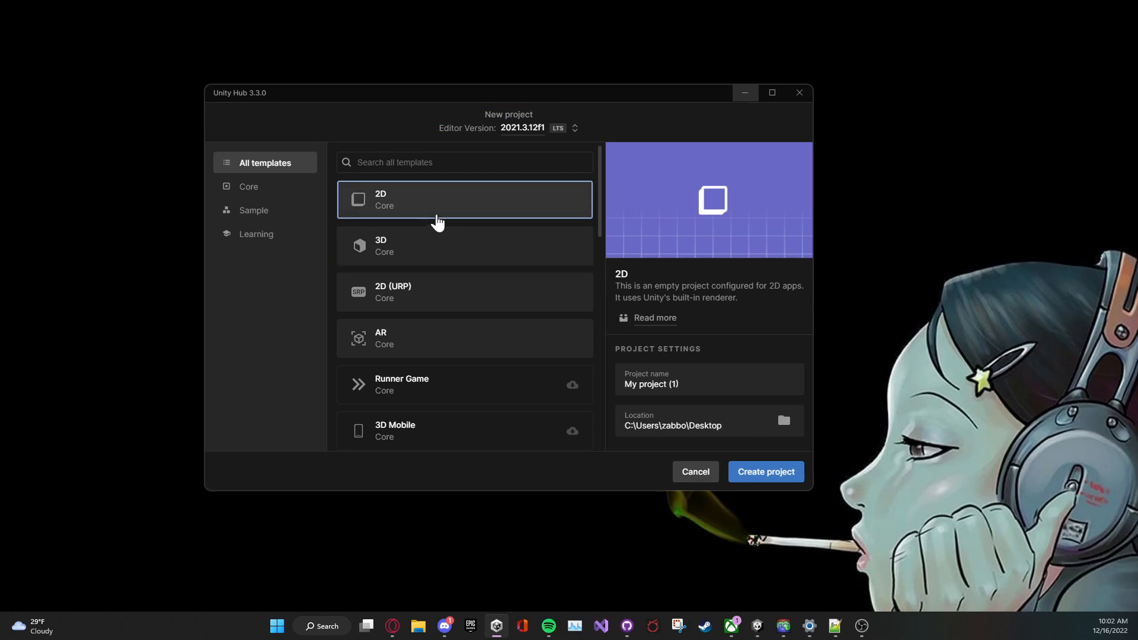
{"action": "left_click", "coordinate": [678, 384]}
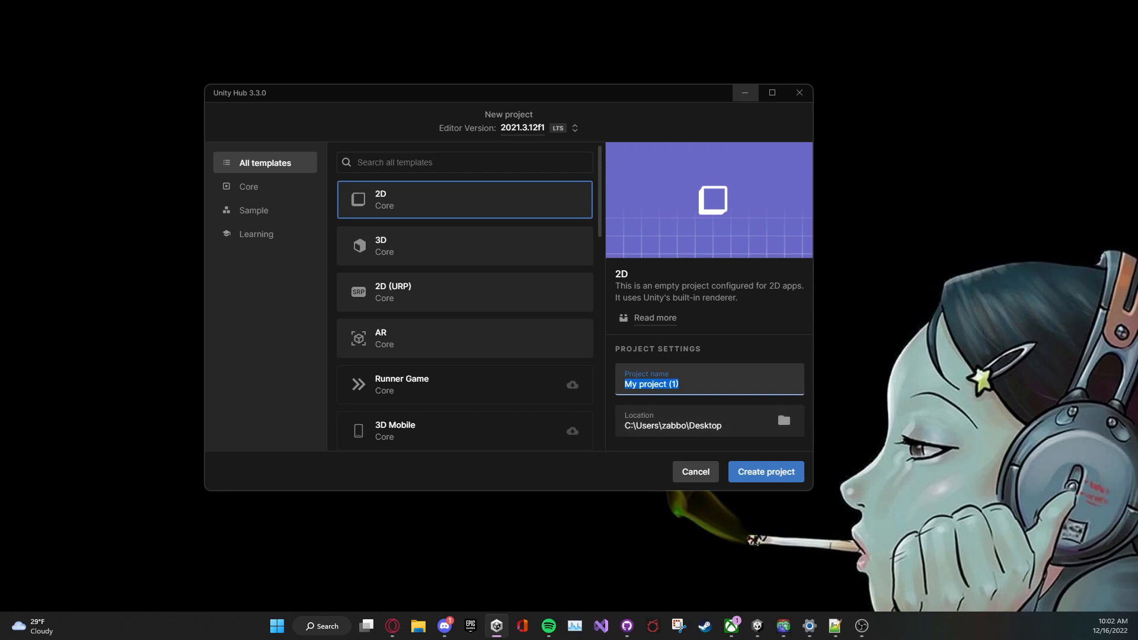
{"action": "left_click", "coordinate": [682, 472]}
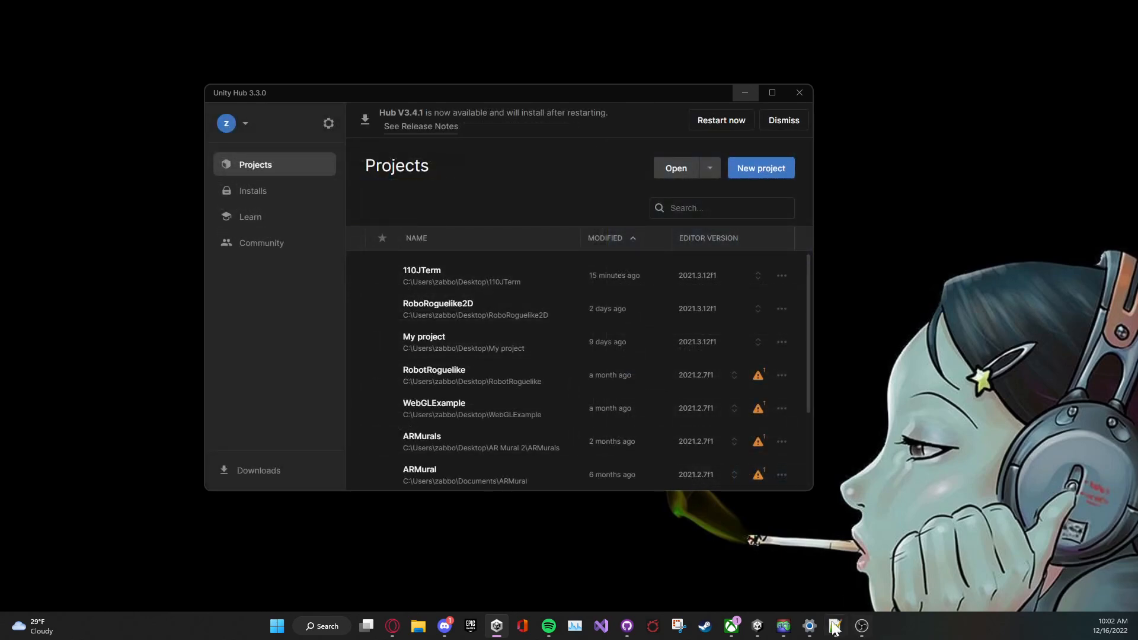
Switch to the Unity Editor with the 110JTerm project and gather Hierarchy, Inspector, Project and Console into the Scene and Game tab group.
{"action": "mouse_move", "coordinate": [757, 626]}
{"action": "left_click", "coordinate": [808, 585]}
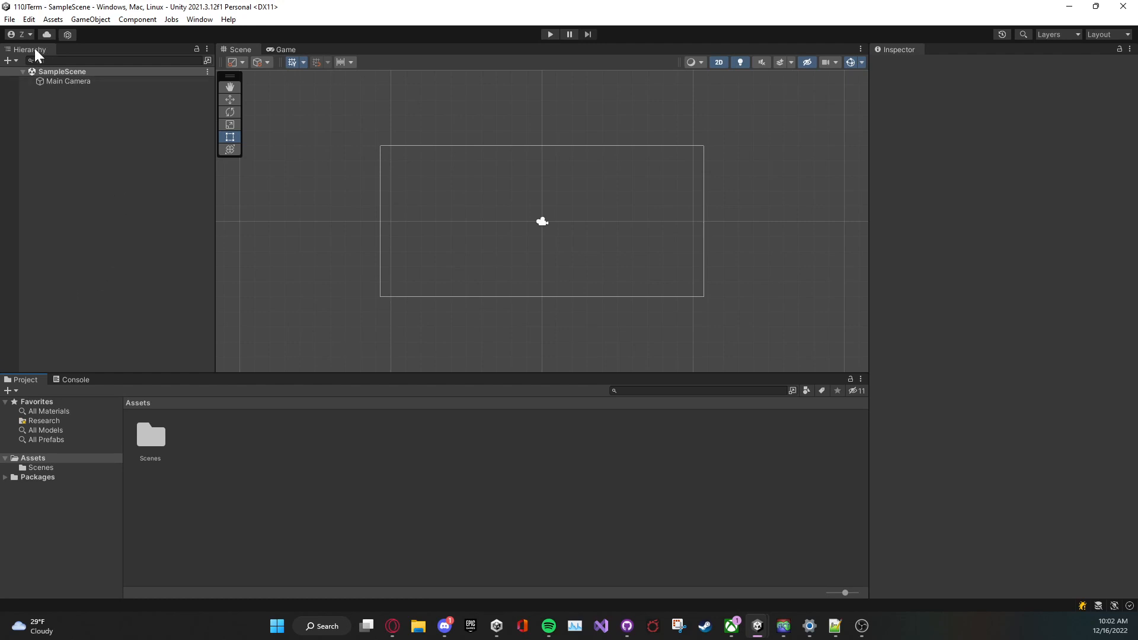
{"action": "left_click_drag", "start_coordinate": [39, 54], "coordinate": [314, 59]}
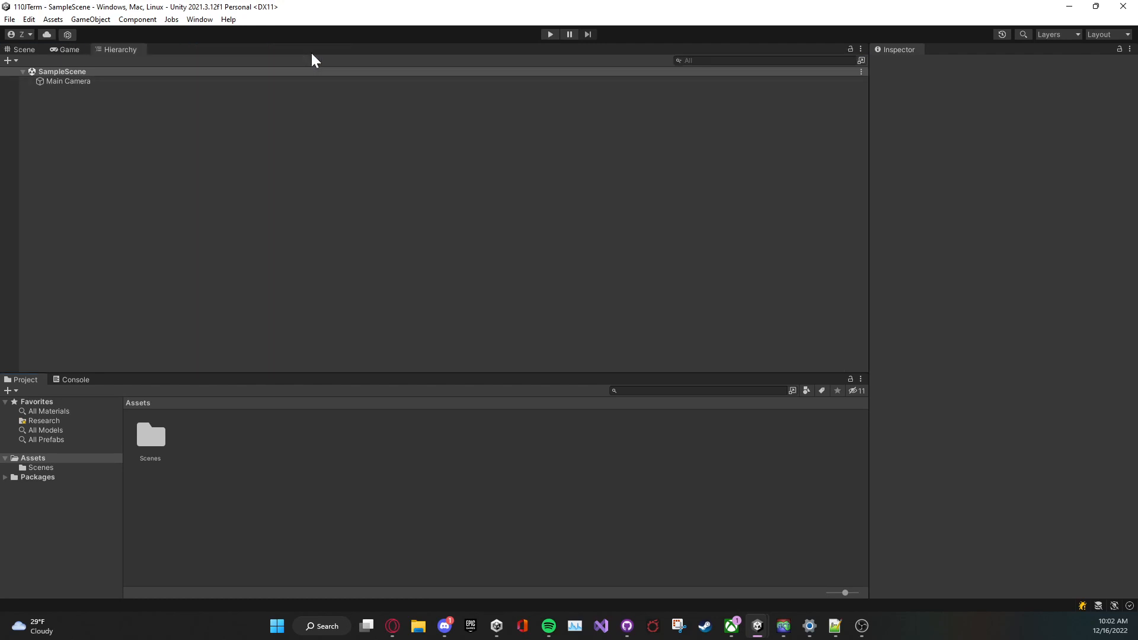
{"action": "left_click_drag", "start_coordinate": [888, 51], "coordinate": [580, 64]}
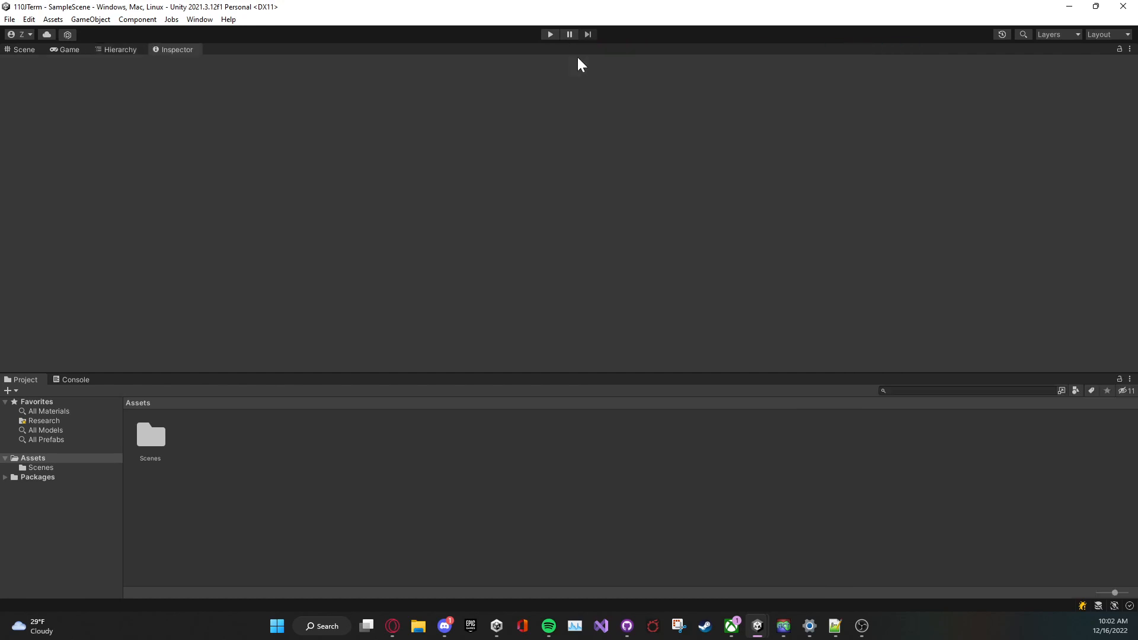
{"action": "left_click_drag", "start_coordinate": [33, 383], "coordinate": [343, 49]}
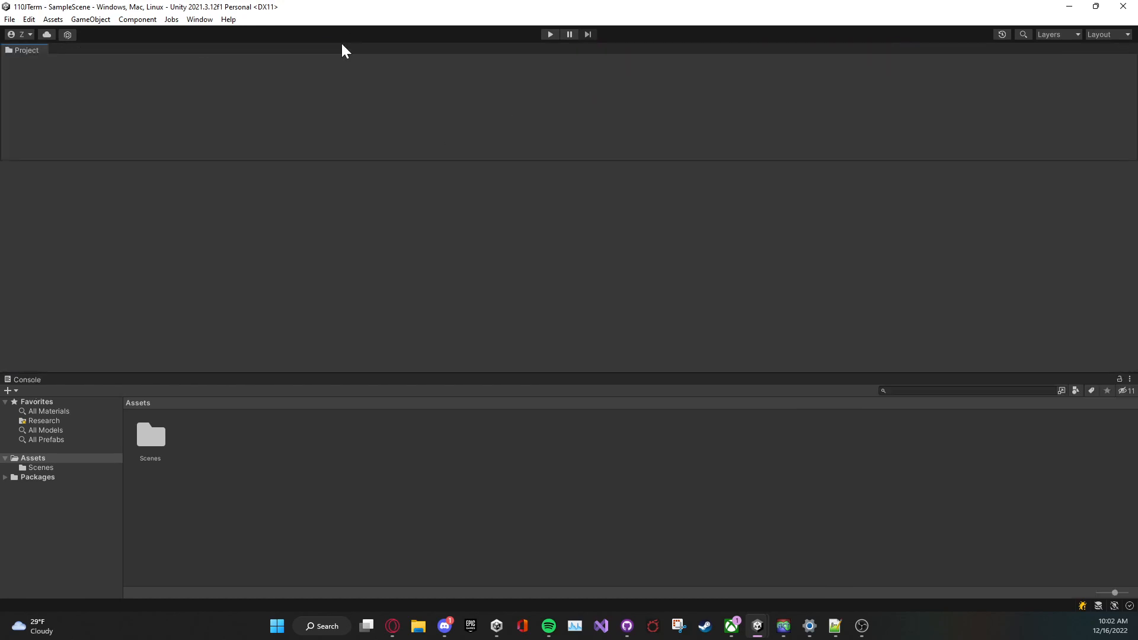
{"action": "left_click_drag", "start_coordinate": [18, 382], "coordinate": [333, 57]}
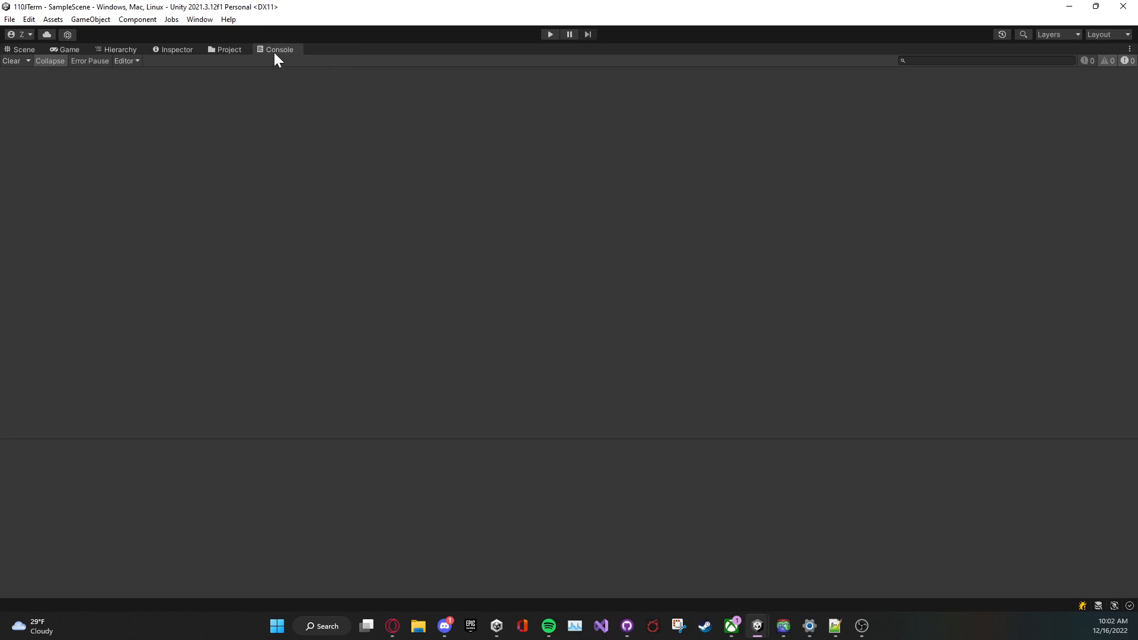
Look through the Scene, Game, Hierarchy, Inspector, Project and Console views one after another.
{"action": "left_click", "coordinate": [220, 50]}
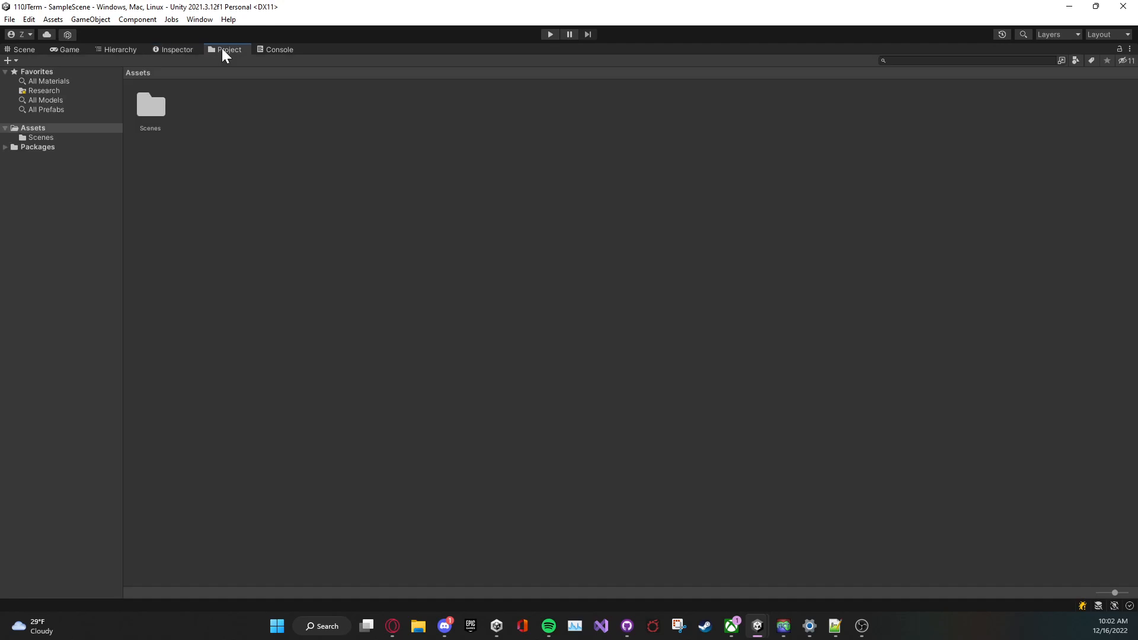
{"action": "left_click", "coordinate": [65, 49]}
{"action": "left_click", "coordinate": [115, 49]}
{"action": "left_click", "coordinate": [35, 50]}
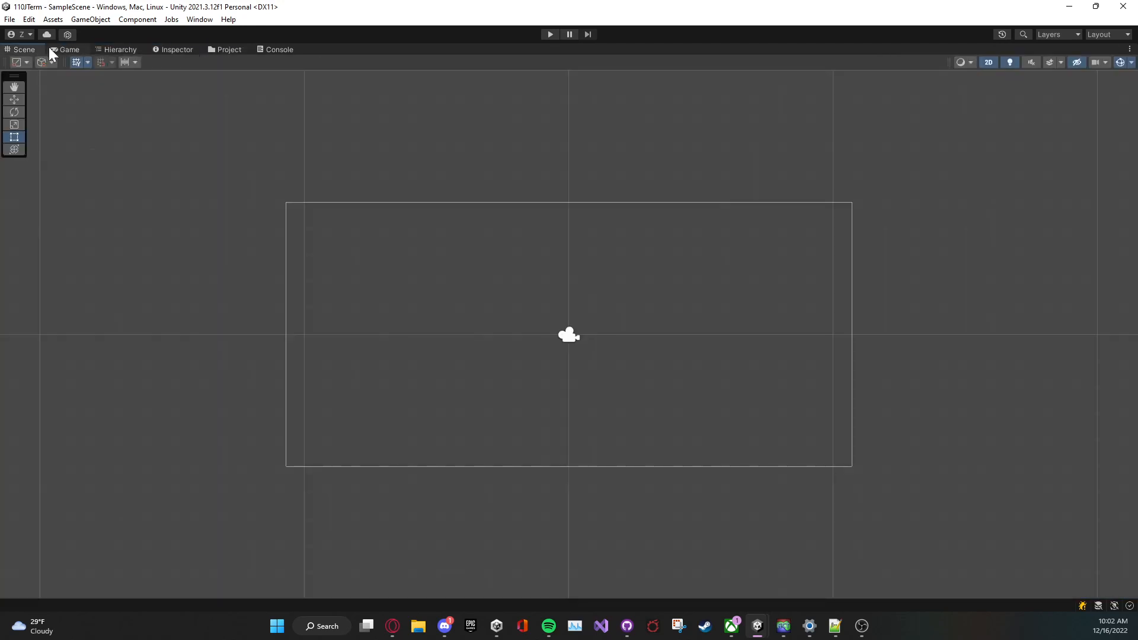
{"action": "left_click", "coordinate": [118, 49]}
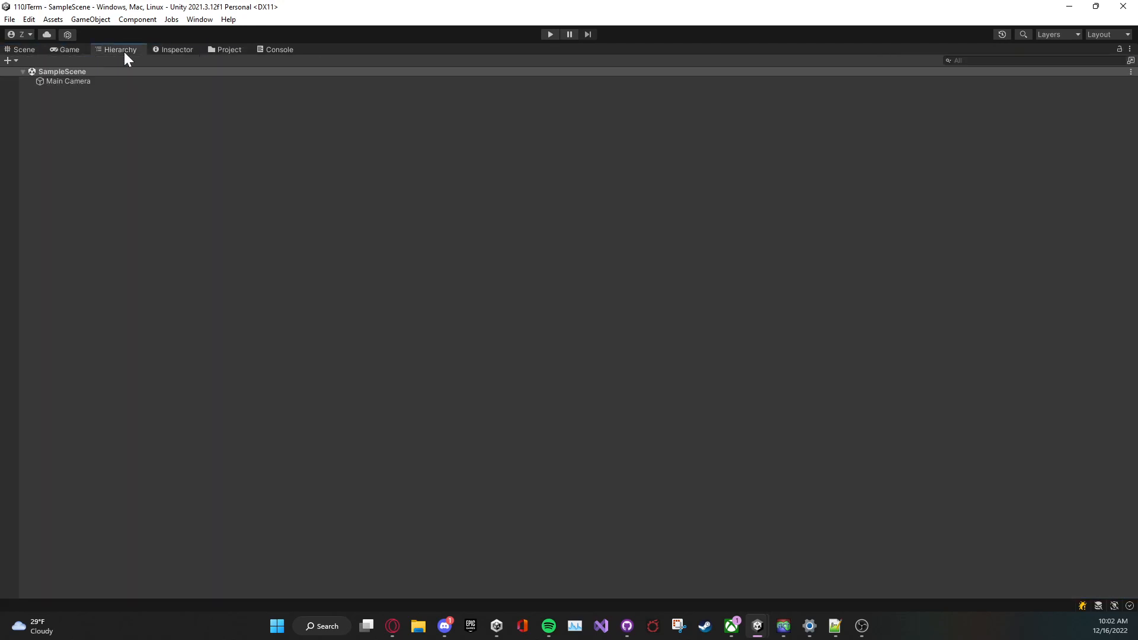
{"action": "left_click", "coordinate": [173, 49]}
{"action": "left_click", "coordinate": [217, 49]}
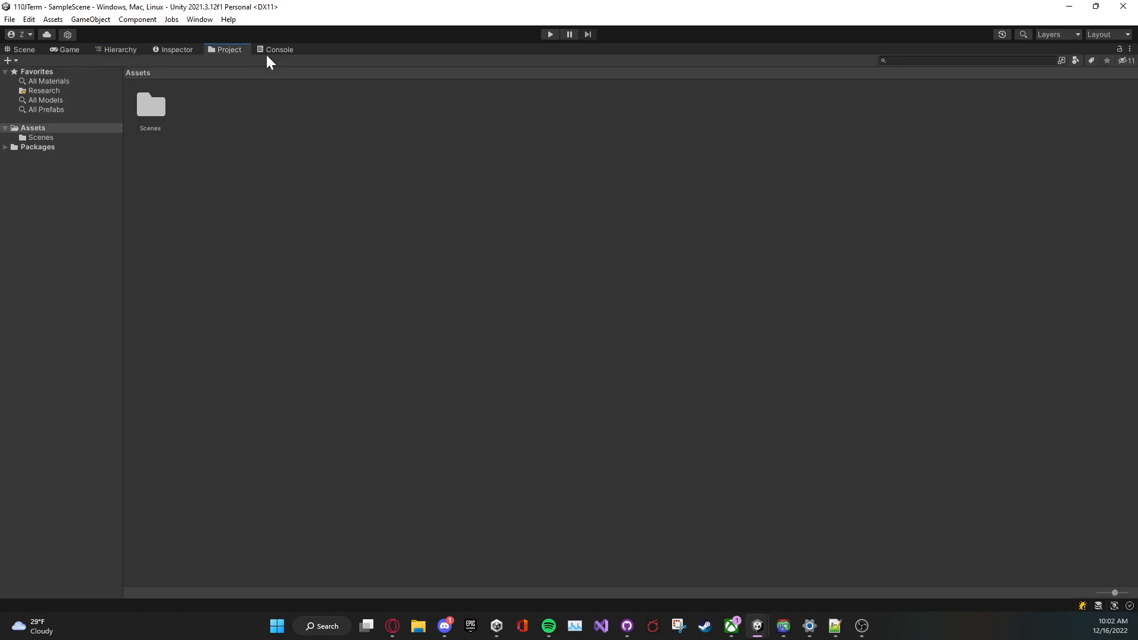
{"action": "left_click", "coordinate": [270, 51]}
{"action": "left_click", "coordinate": [186, 50]}
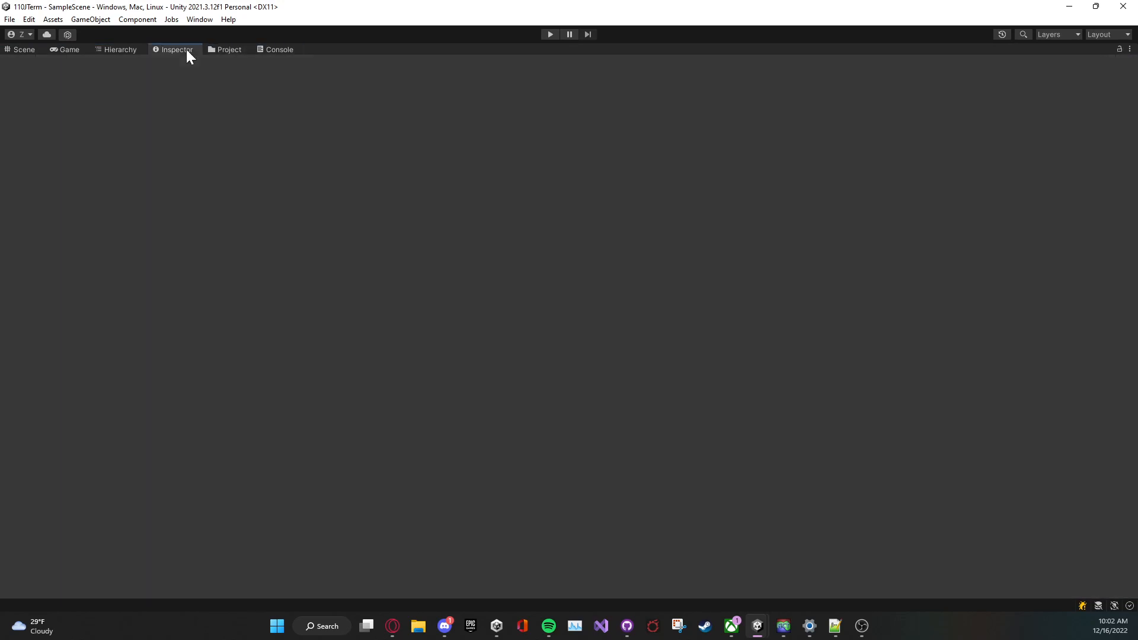
{"action": "left_click", "coordinate": [275, 50]}
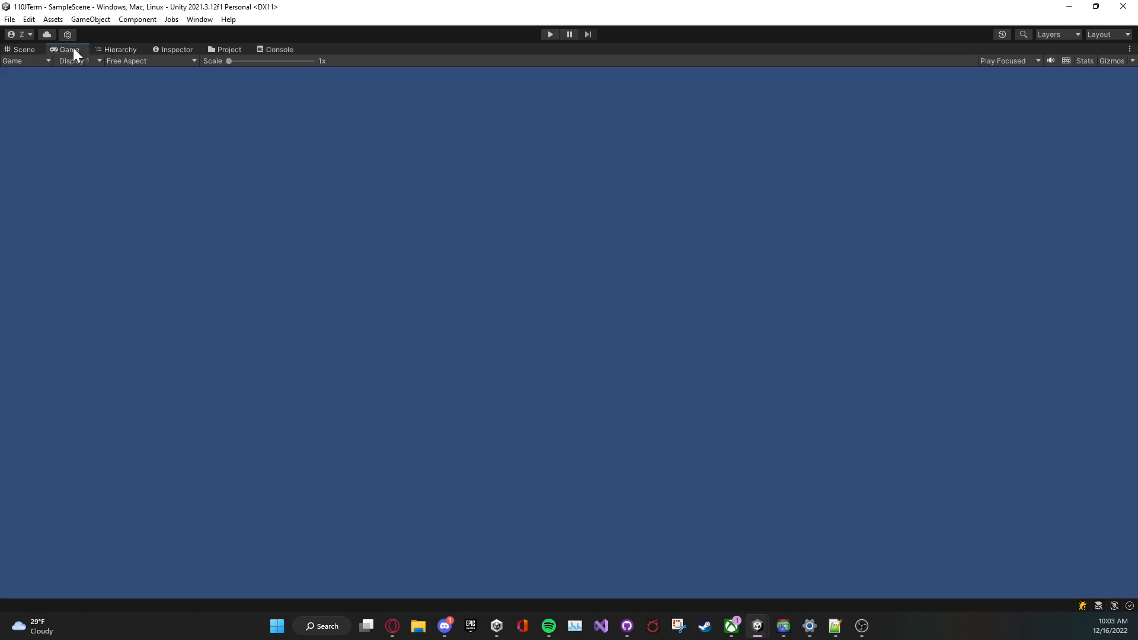
Move the Game view behind the Hierarchy in the tab order and dock the Hierarchy as a narrow left-hand column.
{"action": "left_click_drag", "start_coordinate": [73, 47], "coordinate": [100, 51]}
{"action": "left_click", "coordinate": [63, 50]}
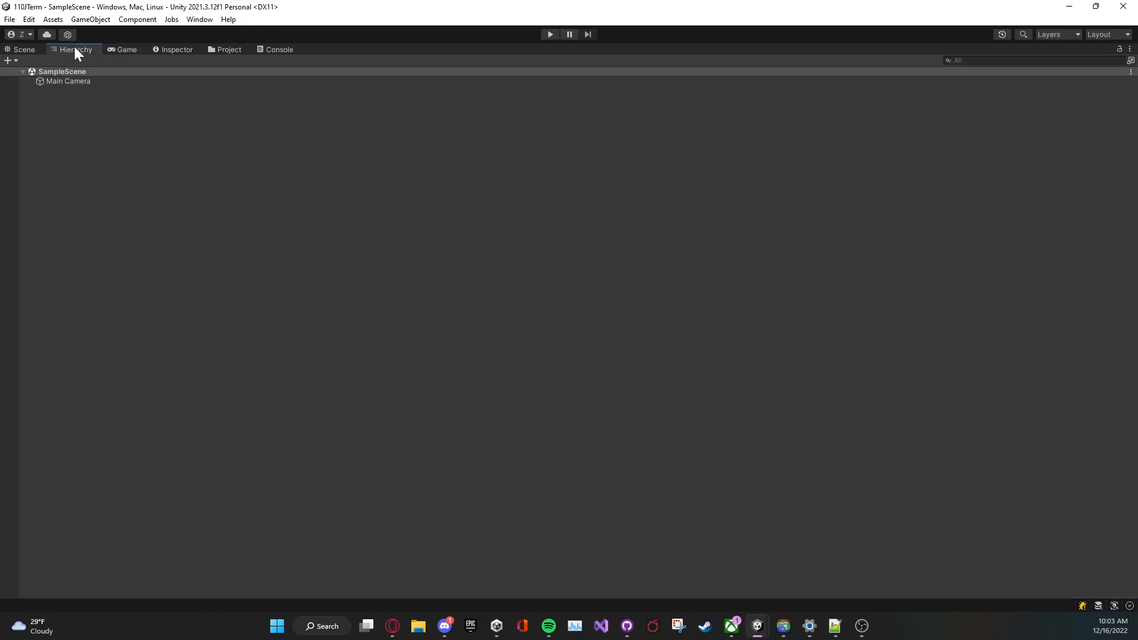
{"action": "left_click_drag", "start_coordinate": [76, 52], "coordinate": [108, 206]}
{"action": "left_click_drag", "start_coordinate": [377, 217], "coordinate": [213, 172]}
Dock the Scene view beside the Hierarchy, widen it to fill the middle, and dock the Project window beneath it.
{"action": "left_click_drag", "start_coordinate": [244, 52], "coordinate": [360, 234]}
{"action": "left_click", "coordinate": [591, 49]}
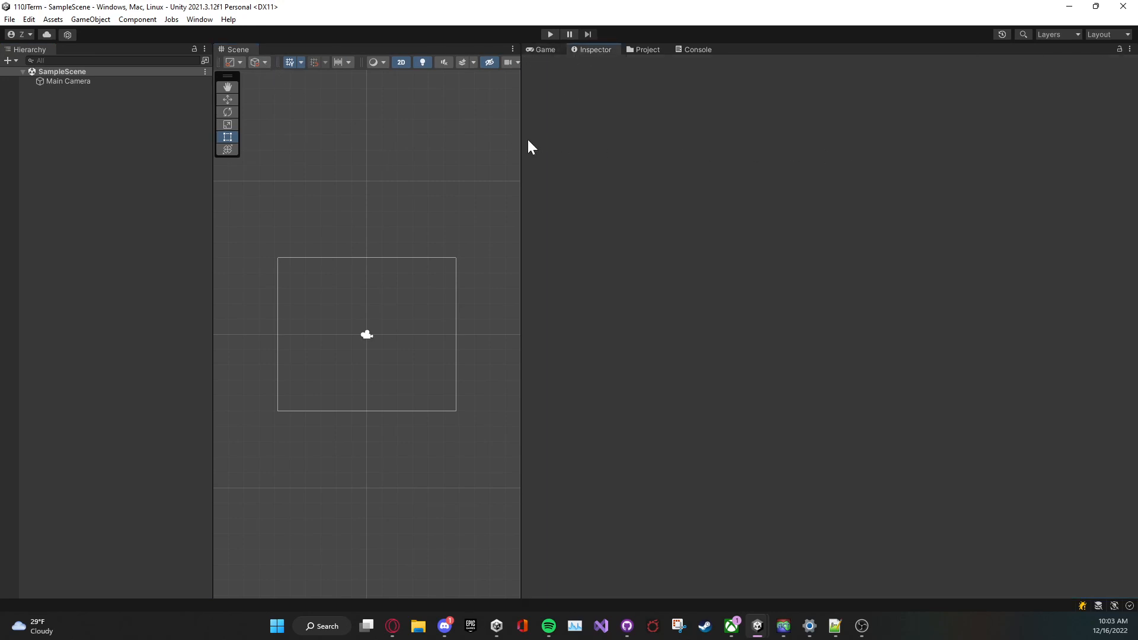
{"action": "left_click_drag", "start_coordinate": [519, 140], "coordinate": [839, 145]}
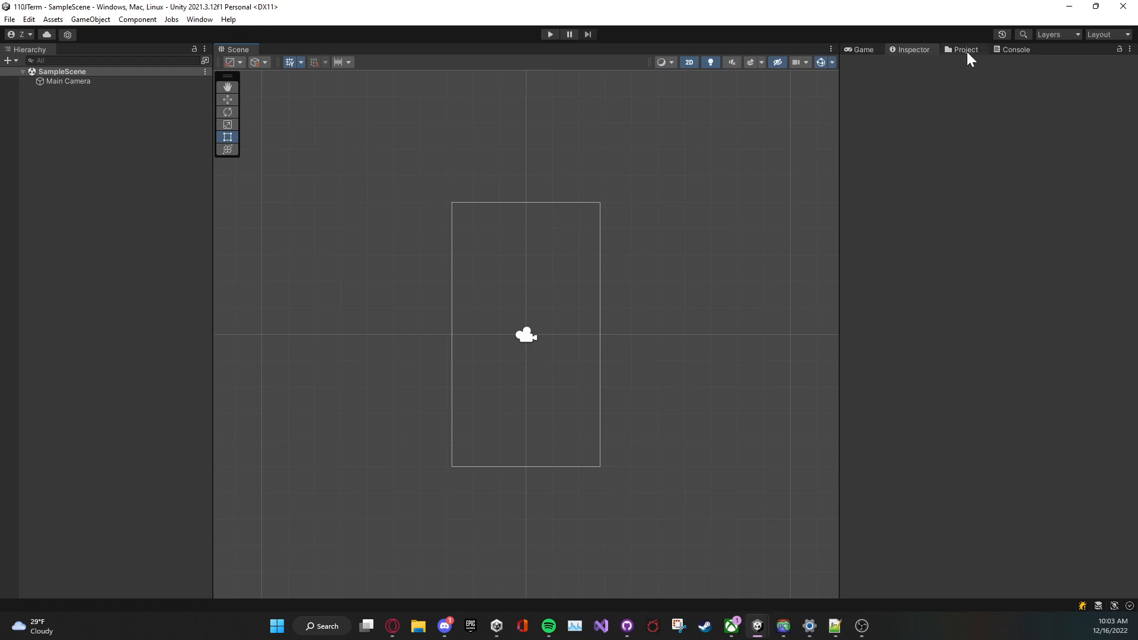
{"action": "left_click_drag", "start_coordinate": [966, 51], "coordinate": [363, 508]}
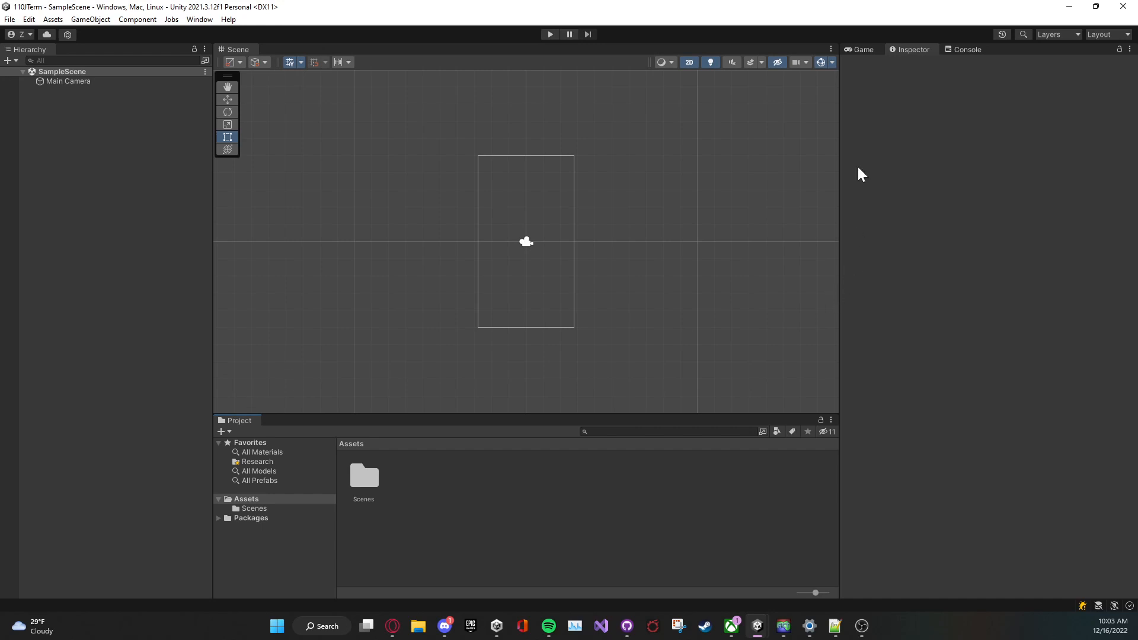
Dock the Game view between the Scene and Inspector, above the Project window, and make it wider than the Scene view.
{"action": "left_click", "coordinate": [869, 51]}
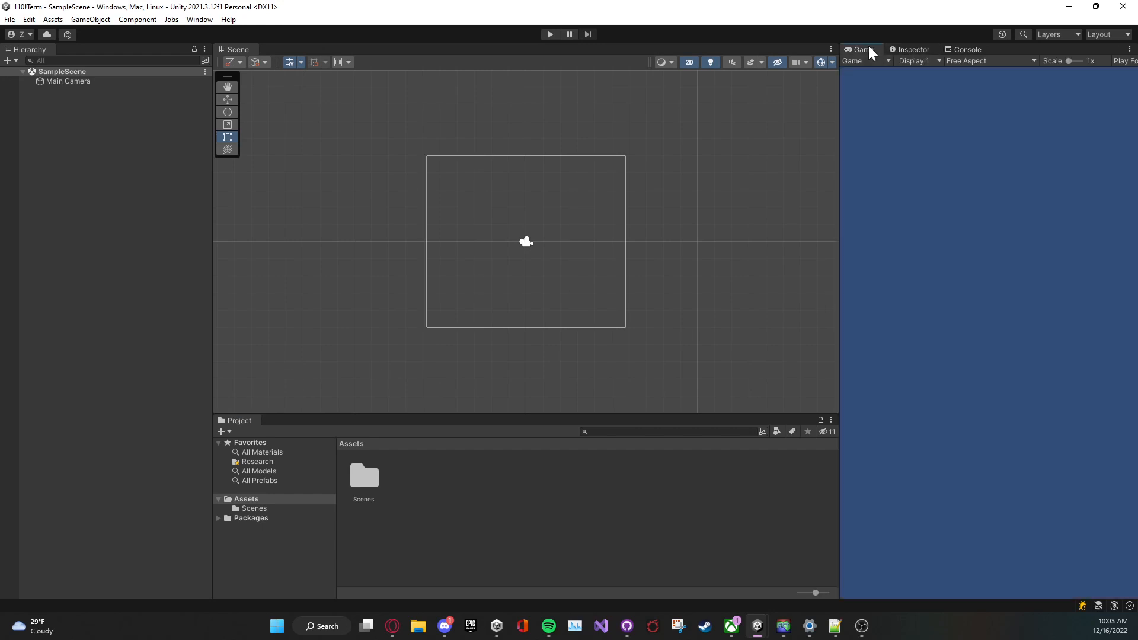
{"action": "left_click_drag", "start_coordinate": [870, 51], "coordinate": [687, 234]}
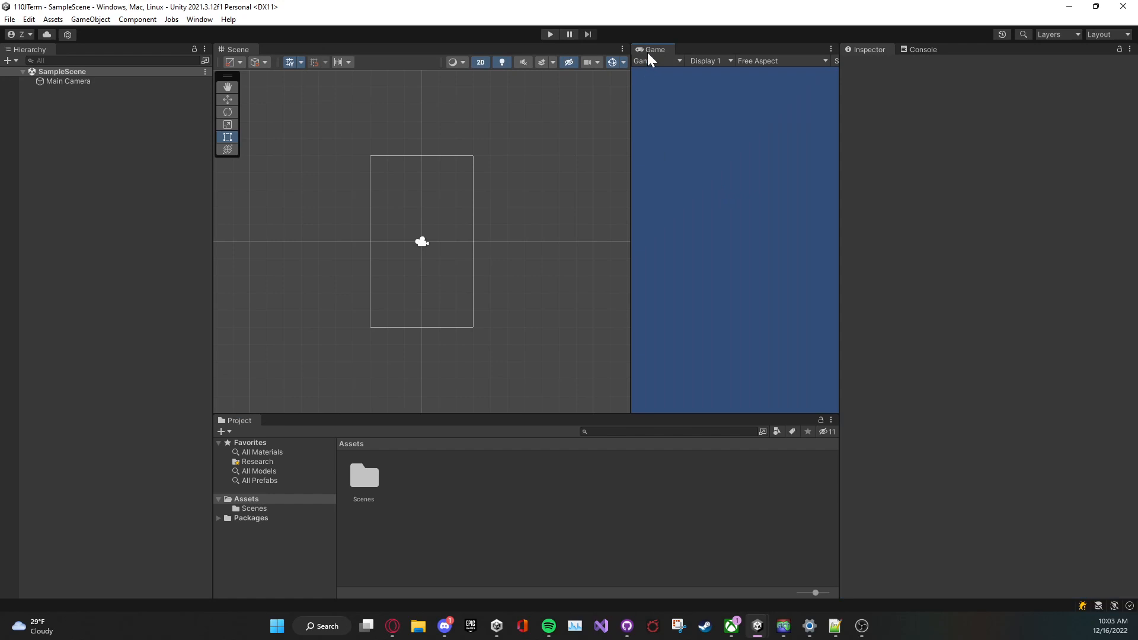
{"action": "left_click_drag", "start_coordinate": [648, 50], "coordinate": [818, 173]}
{"action": "left_click_drag", "start_coordinate": [630, 174], "coordinate": [490, 186]}
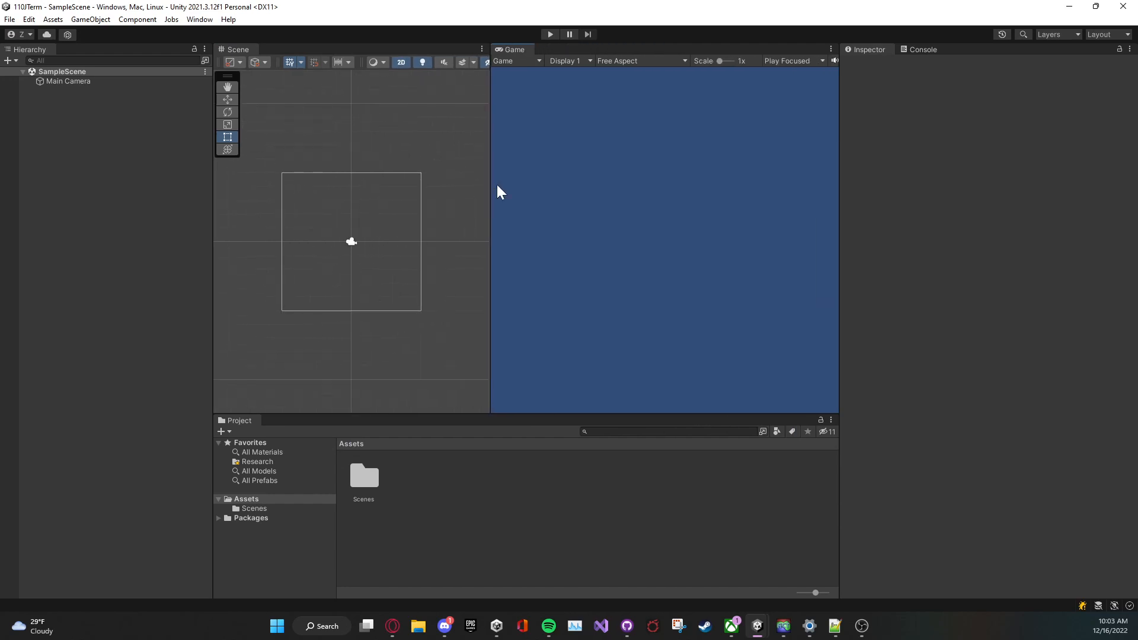
Move the Console into the Project window's tab group and bring the Console to the front.
{"action": "left_click", "coordinate": [925, 49]}
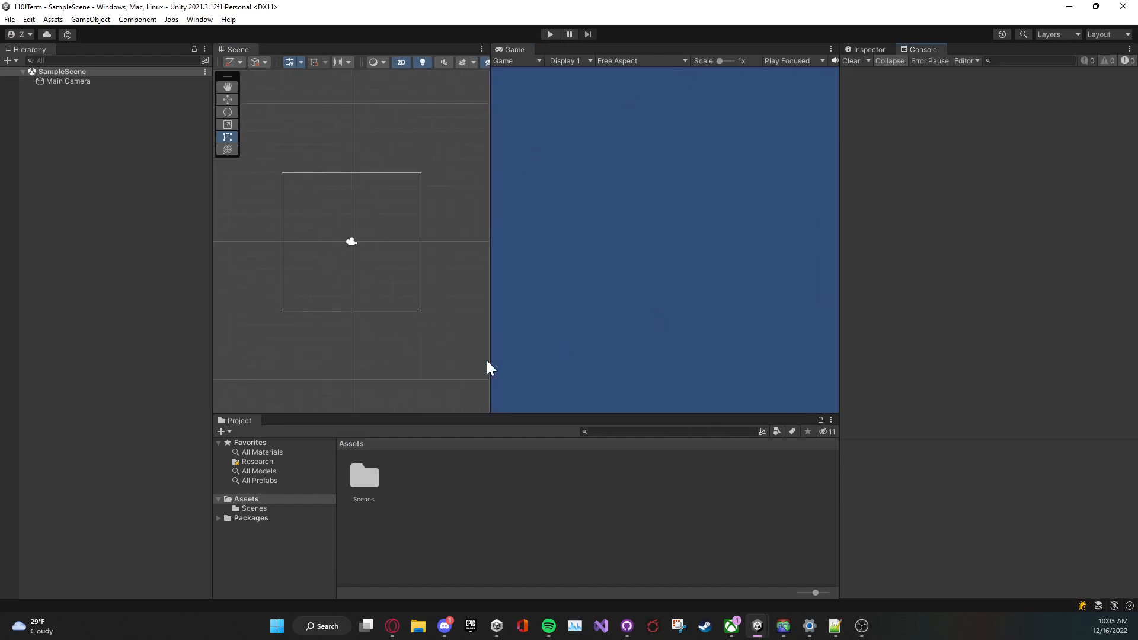
{"action": "left_click_drag", "start_coordinate": [932, 51], "coordinate": [274, 435]}
{"action": "left_click", "coordinate": [248, 421]}
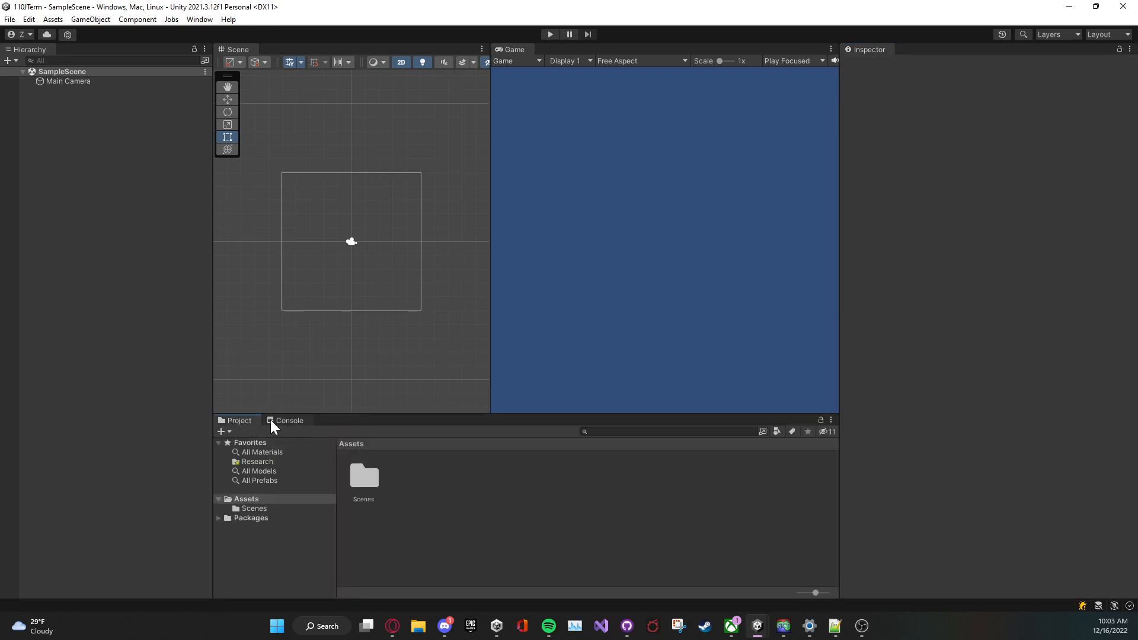
{"action": "left_click", "coordinate": [272, 419]}
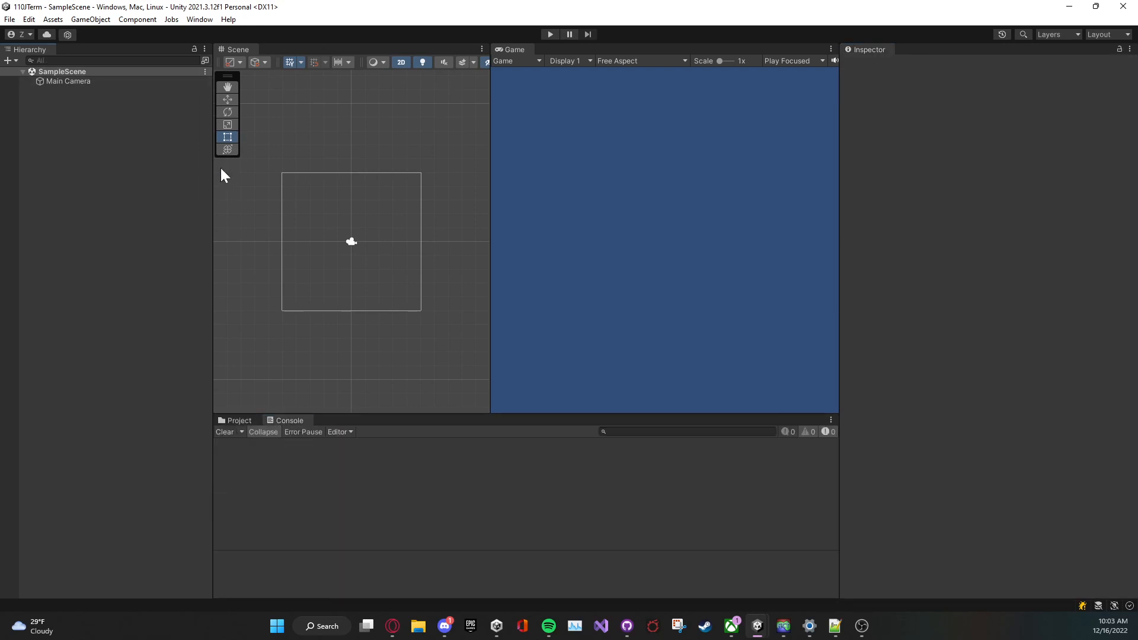
Narrow the Hierarchy and Inspector columns to give the Scene and Game views more width.
{"action": "left_click_drag", "start_coordinate": [212, 180], "coordinate": [112, 180]}
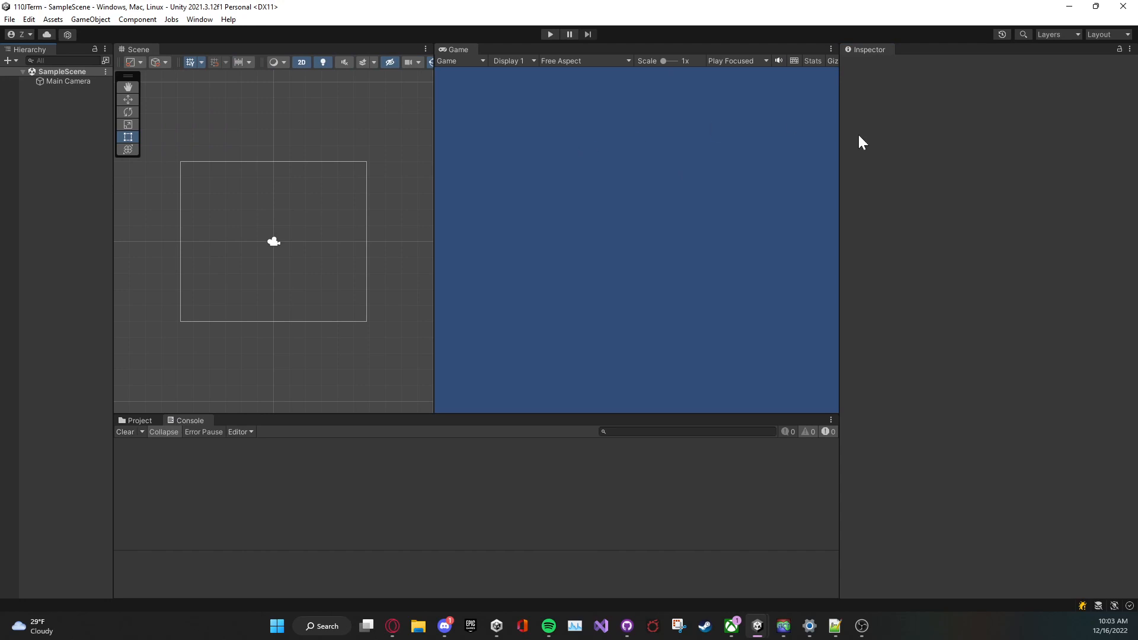
{"action": "left_click_drag", "start_coordinate": [836, 162], "coordinate": [1014, 153]}
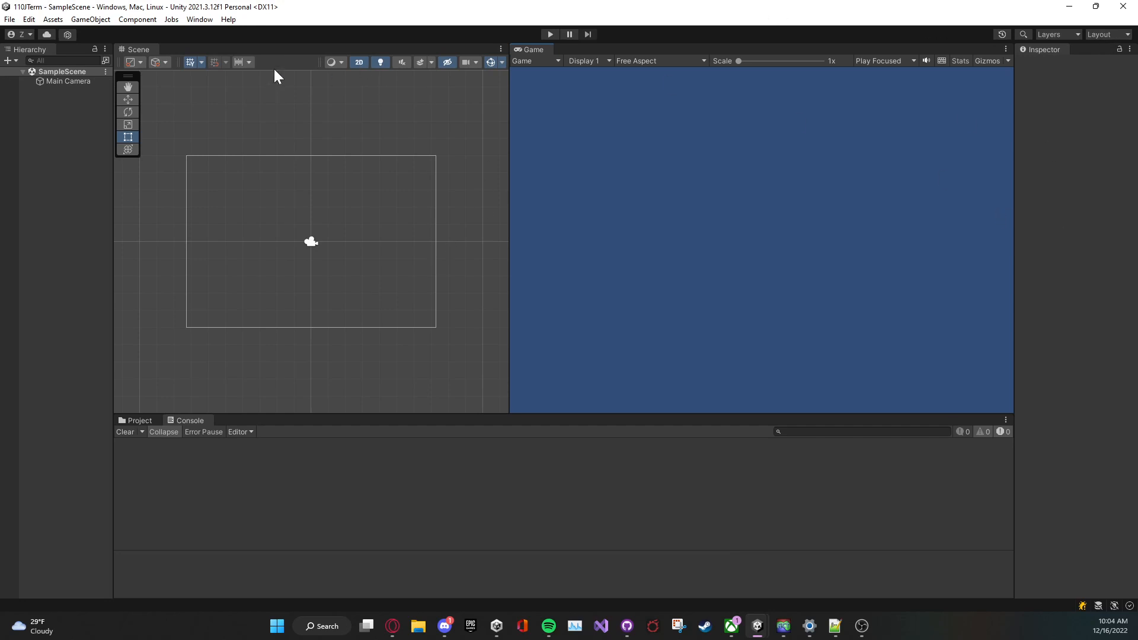
Apply the Default editor layout and follow it with the 4 Split layout.
{"action": "left_click", "coordinate": [200, 20]}
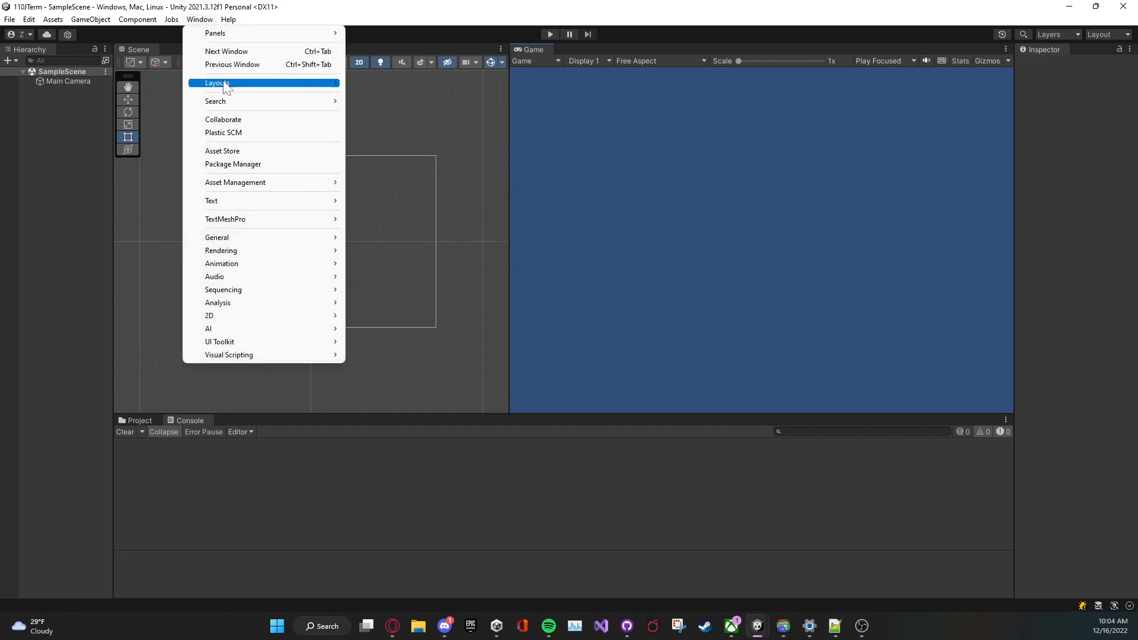
{"action": "mouse_move", "coordinate": [226, 83]}
{"action": "left_click", "coordinate": [386, 110]}
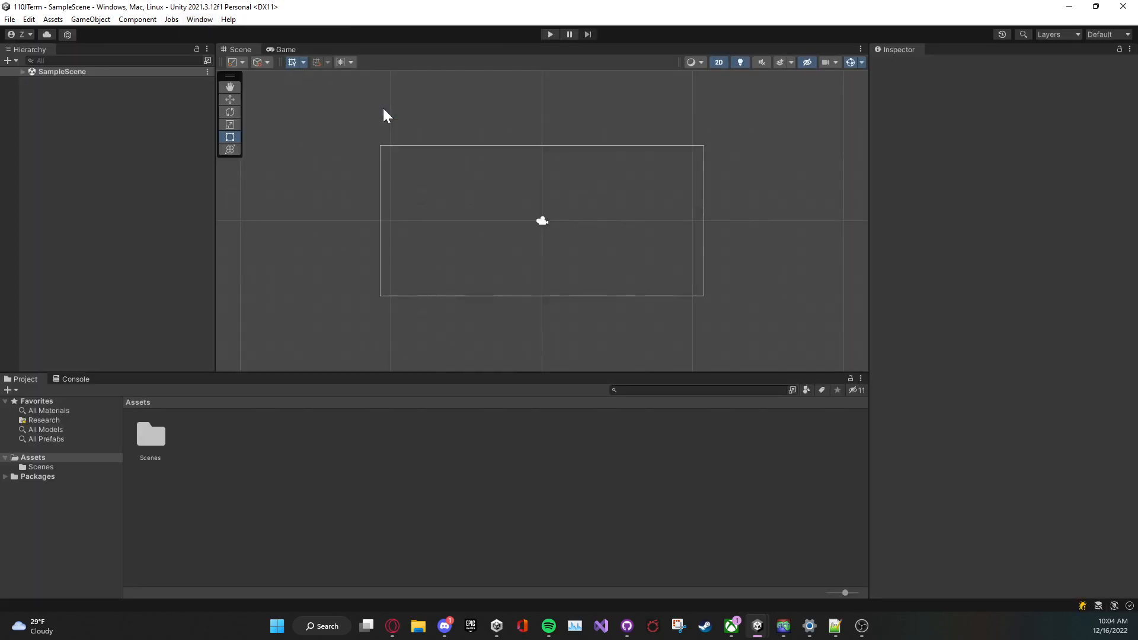
{"action": "left_click", "coordinate": [207, 19]}
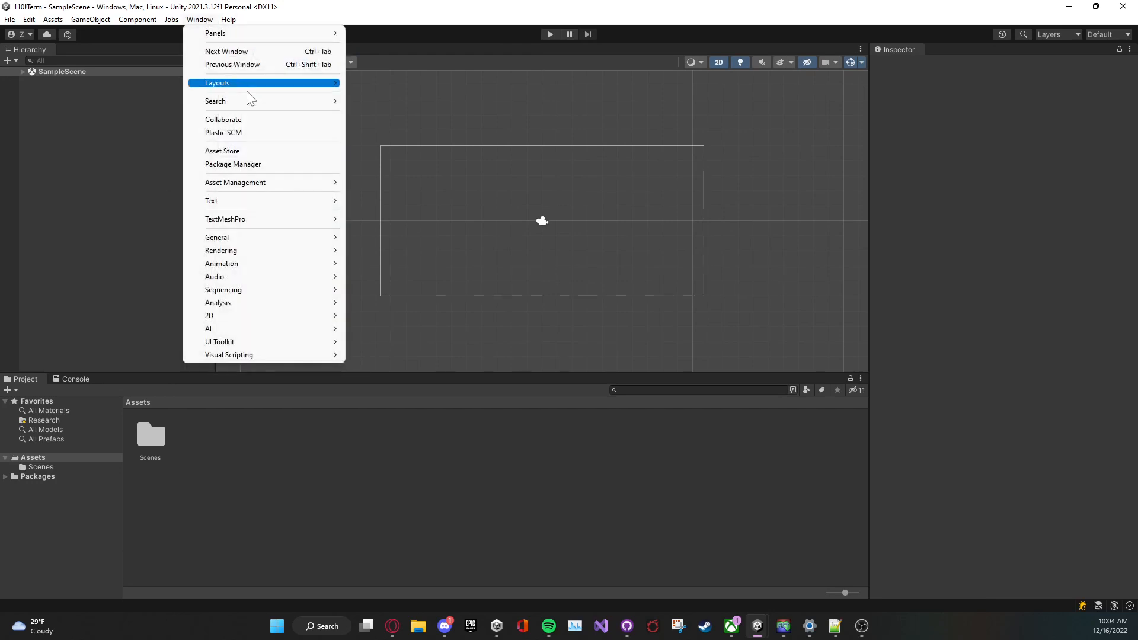
{"action": "mouse_move", "coordinate": [248, 86]}
{"action": "left_click", "coordinate": [374, 96]}
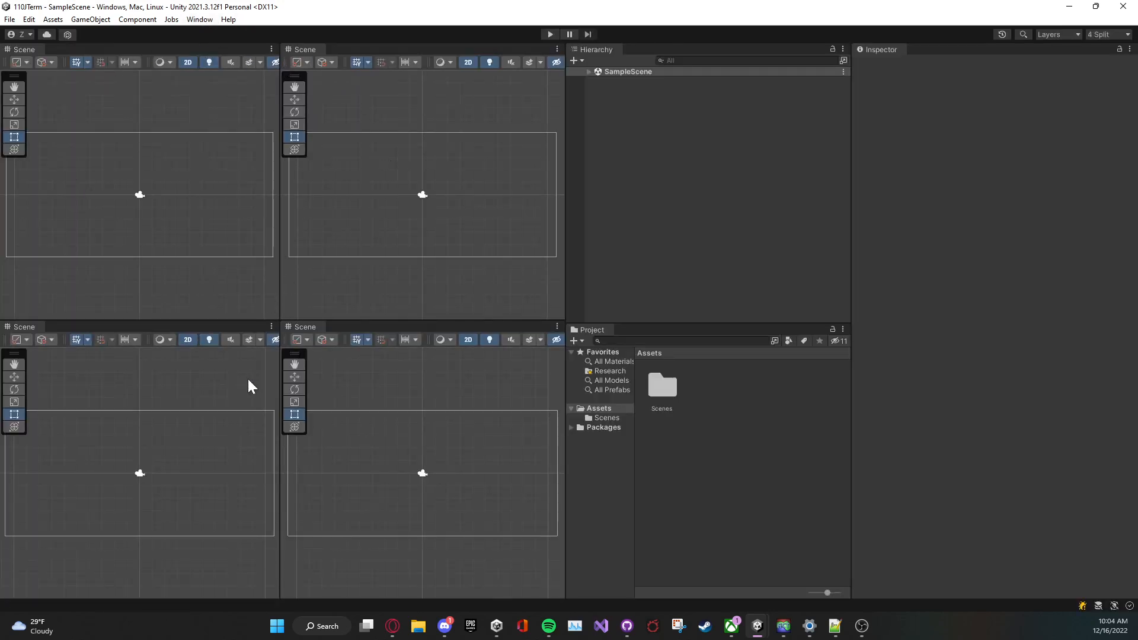
Switch the editor to the Tall layout.
{"action": "left_click", "coordinate": [200, 19]}
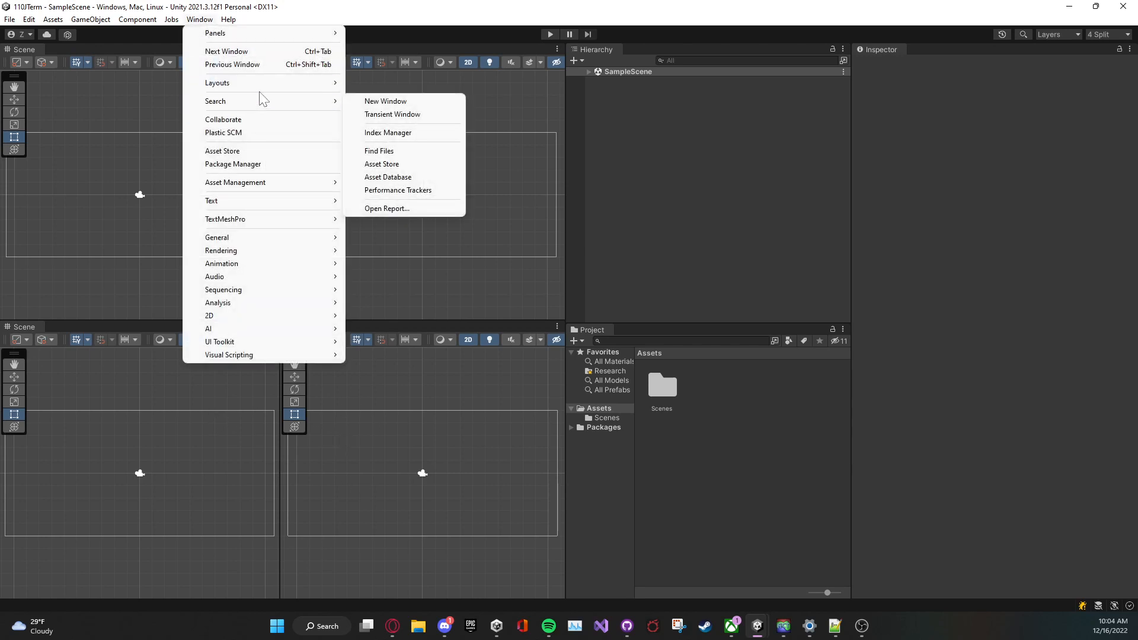
{"action": "mouse_move", "coordinate": [264, 83]}
{"action": "left_click", "coordinate": [379, 122]}
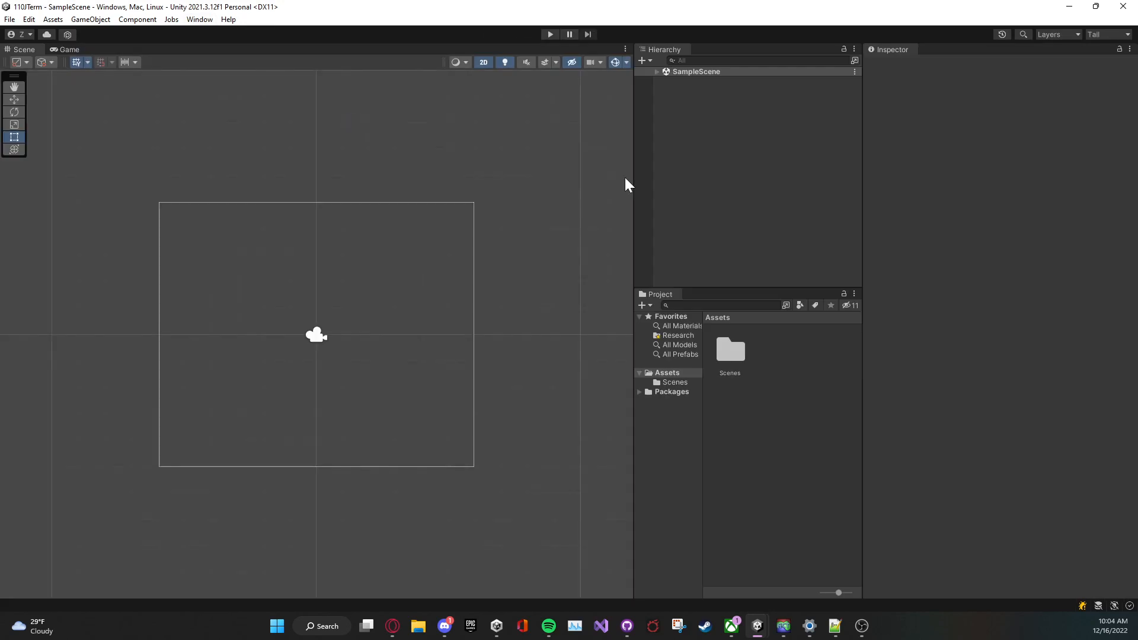
{"action": "left_click", "coordinate": [199, 20]}
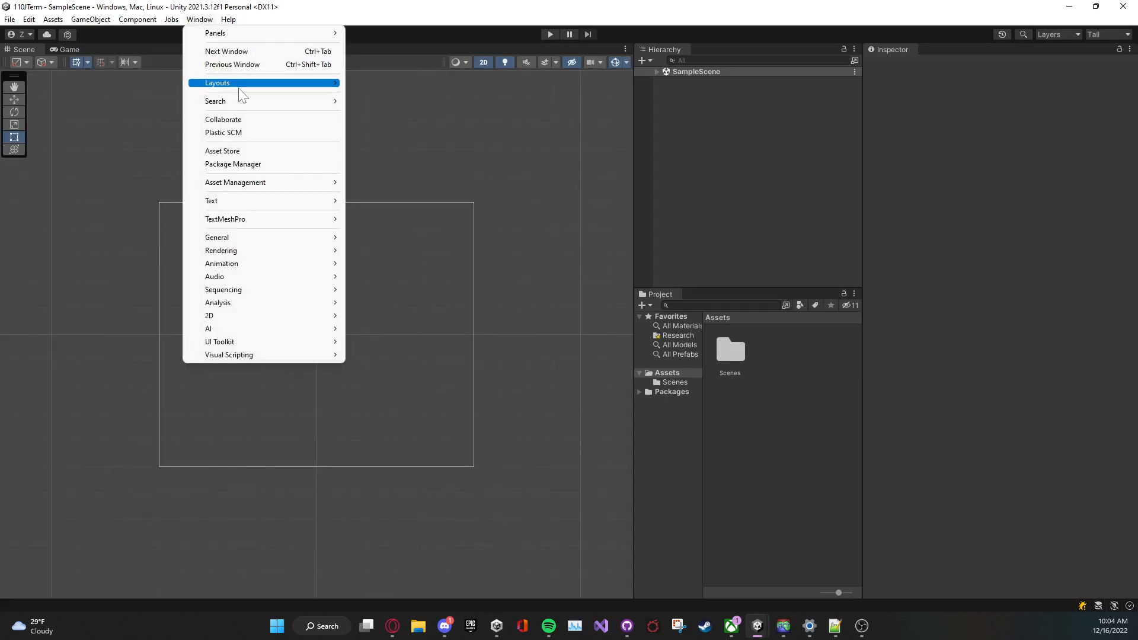
{"action": "mouse_move", "coordinate": [243, 101]}
{"action": "left_click", "coordinate": [760, 180]}
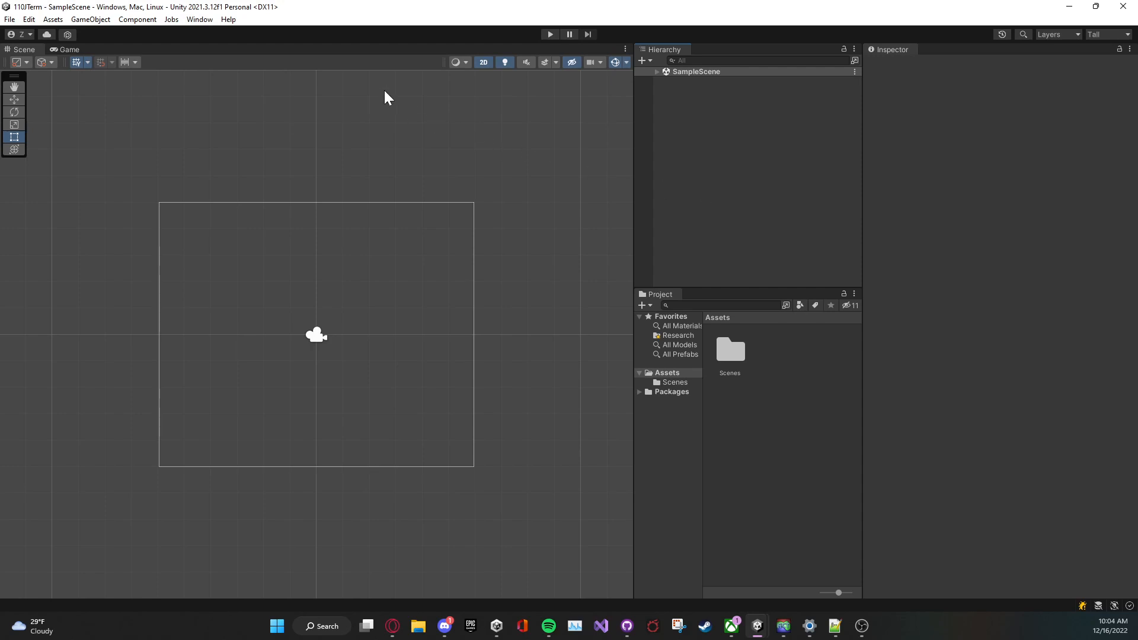
Return the editor to the 4 Split layout.
{"action": "left_click", "coordinate": [201, 20]}
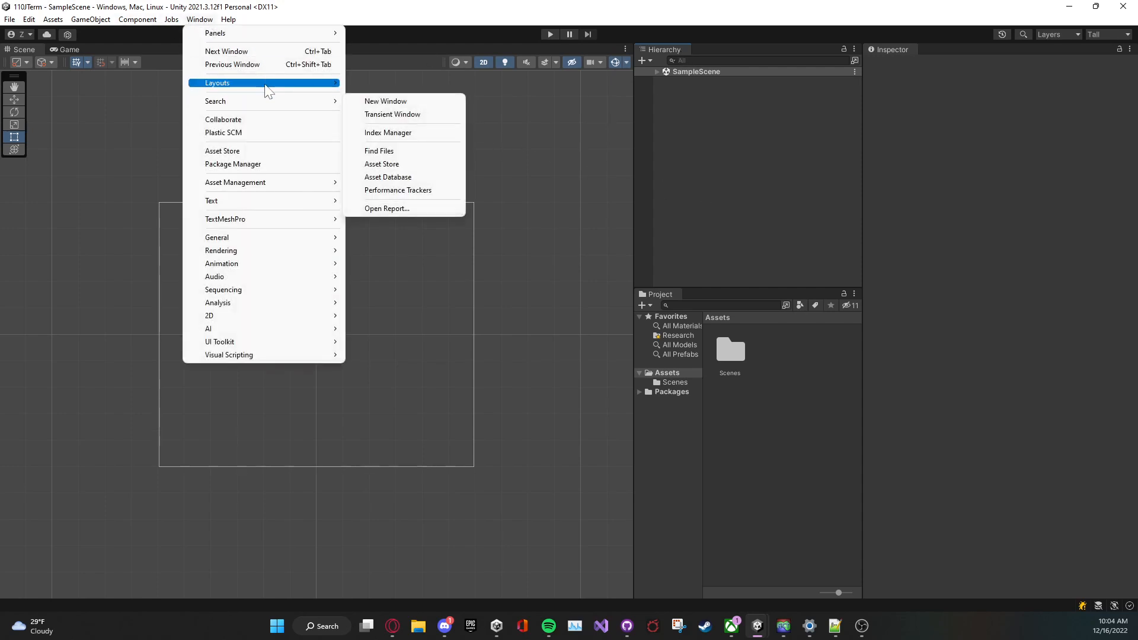
{"action": "mouse_move", "coordinate": [268, 90]}
{"action": "left_click", "coordinate": [372, 95]}
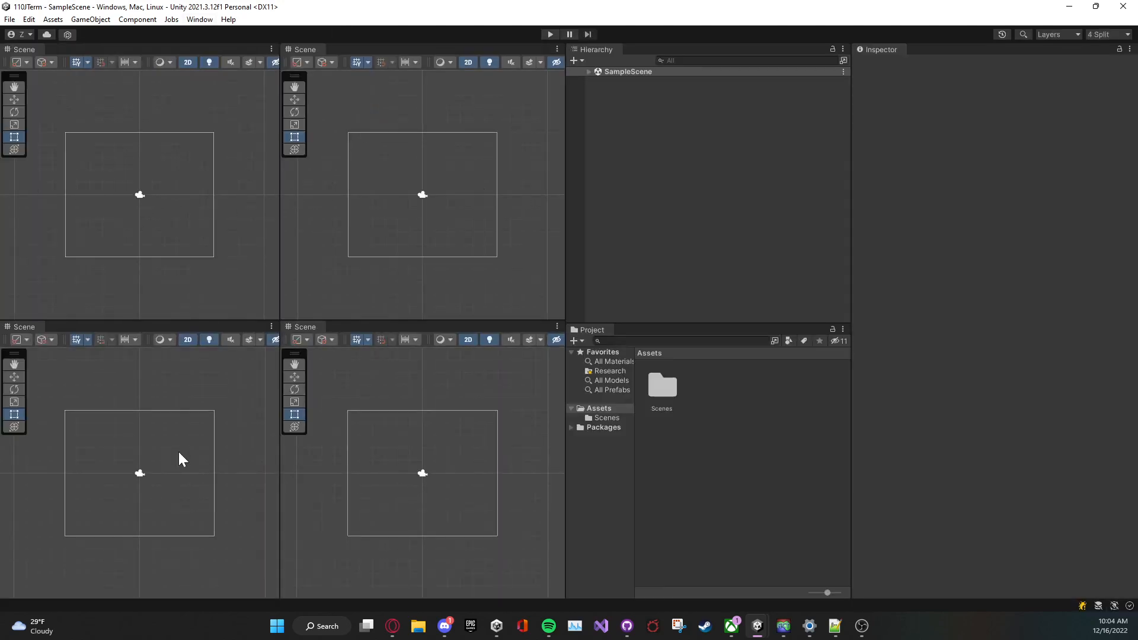
Add a second Inspector tab to the existing Inspector's tab group.
{"action": "right_click", "coordinate": [870, 53]}
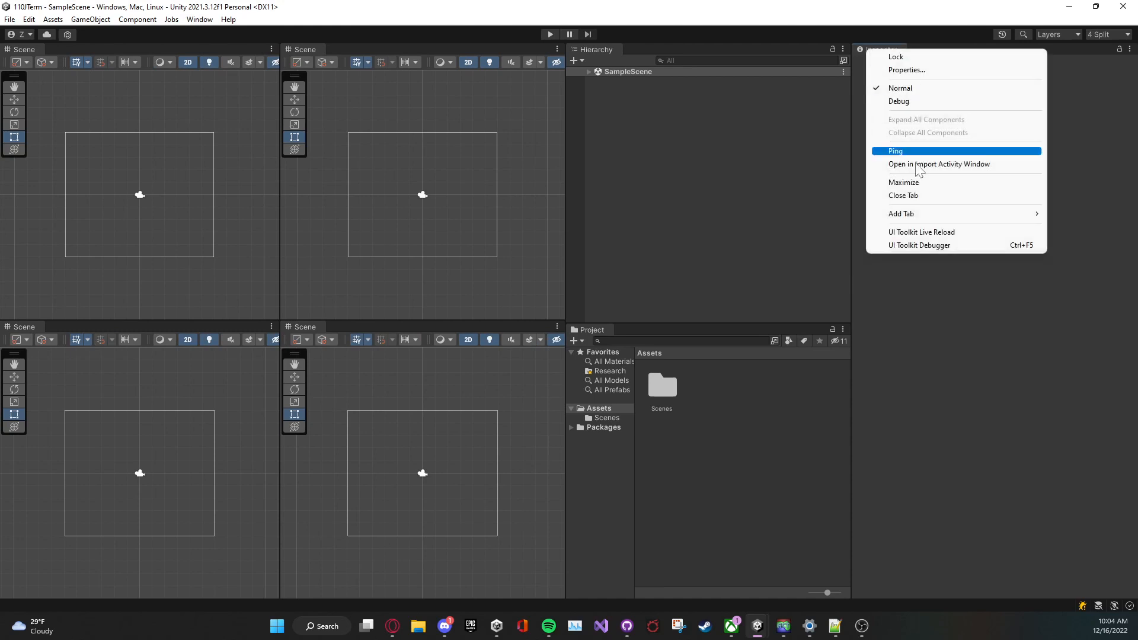
{"action": "mouse_move", "coordinate": [1022, 216]}
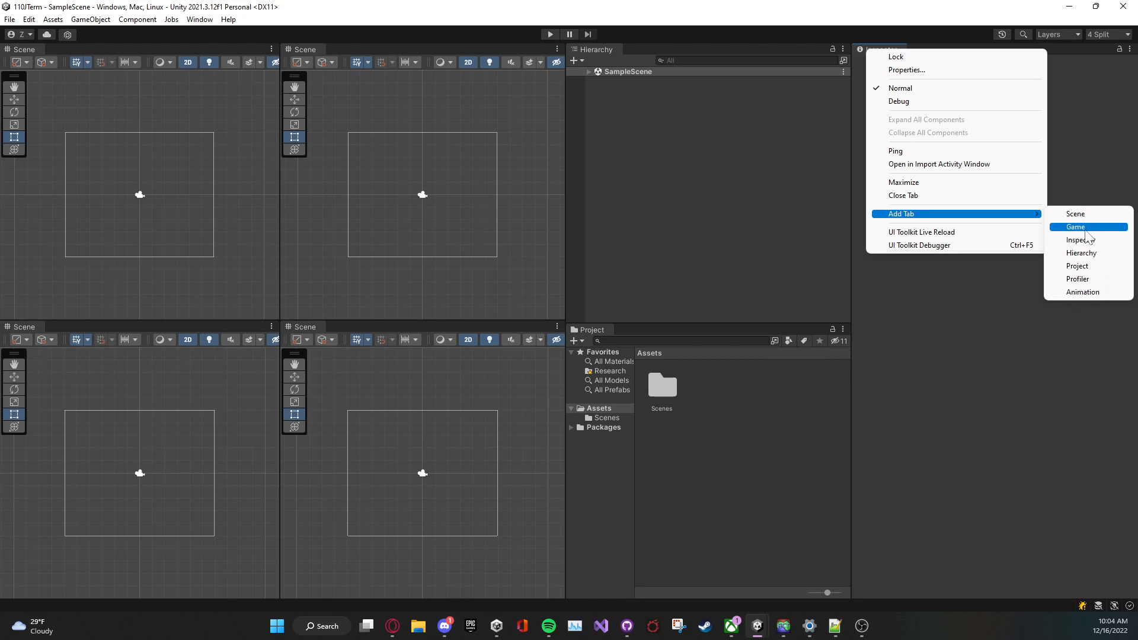
{"action": "left_click", "coordinate": [1085, 240]}
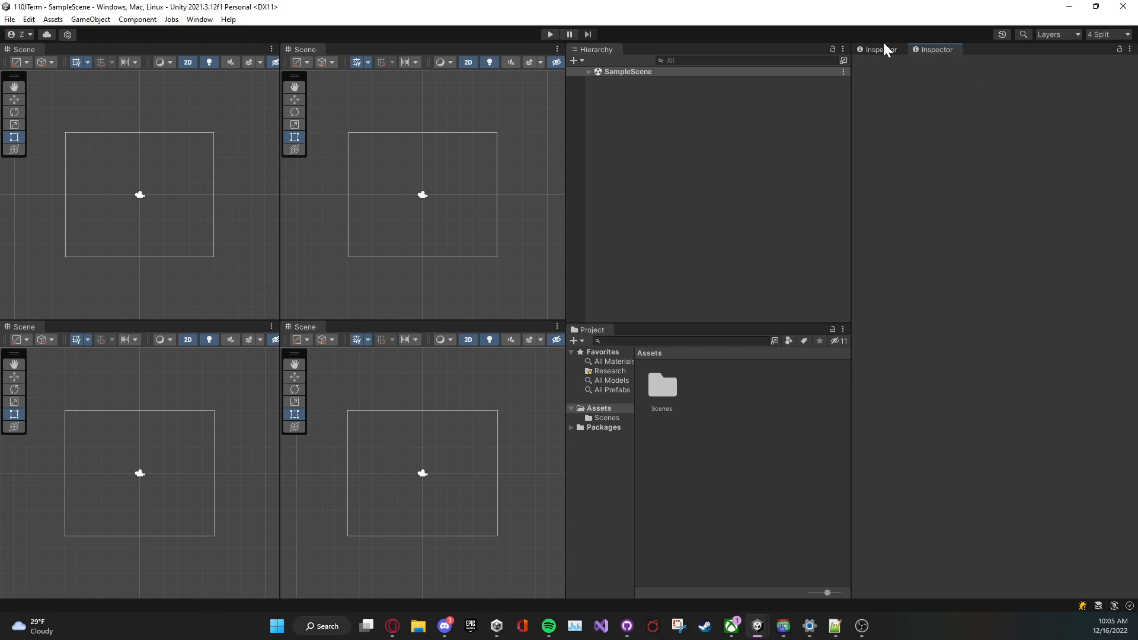
Select the Main Camera under SampleScene and dock the second Inspector in the Project window's tab group.
{"action": "left_click", "coordinate": [589, 72]}
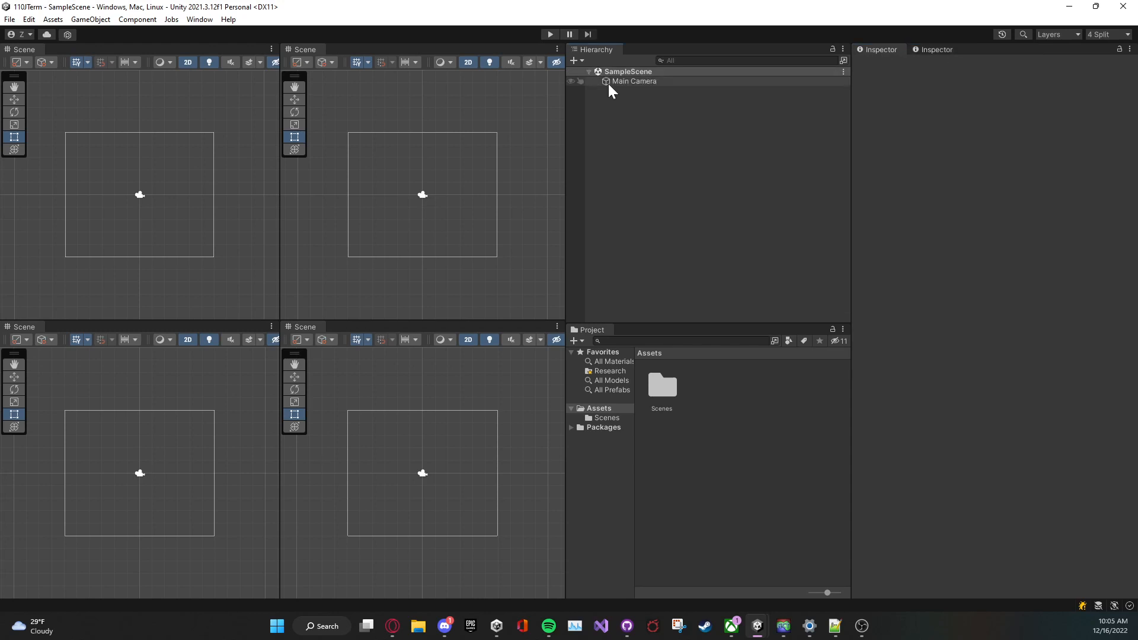
{"action": "left_click", "coordinate": [622, 81]}
{"action": "left_click_drag", "start_coordinate": [929, 50], "coordinate": [717, 331]}
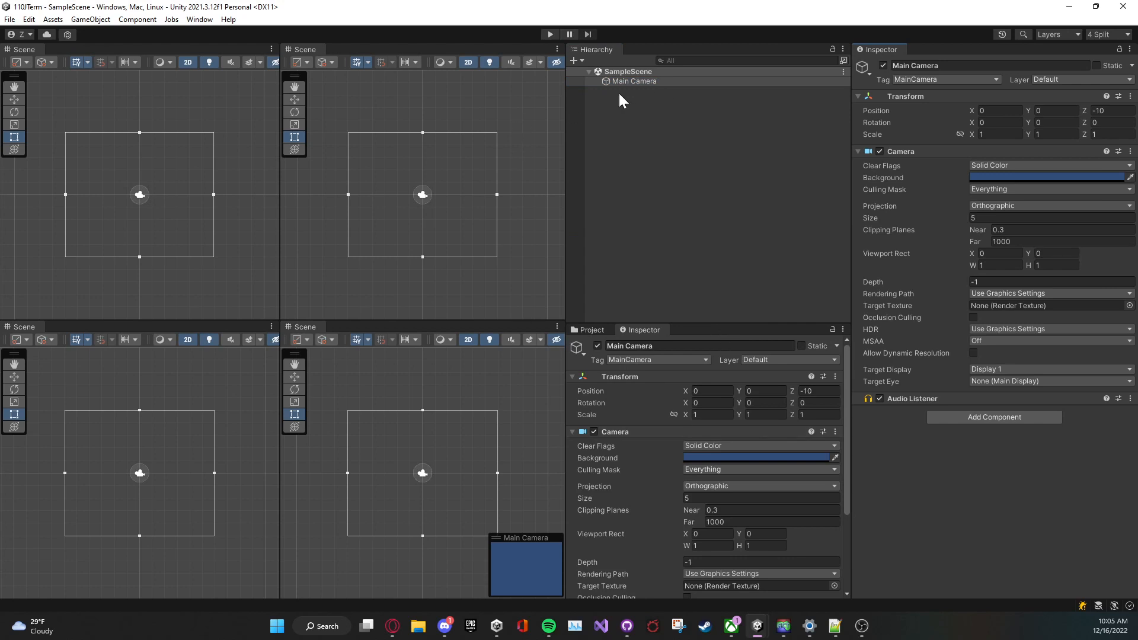
Create an empty object in SampleScene, keeping its default name.
{"action": "right_click", "coordinate": [637, 135]}
{"action": "left_click", "coordinate": [682, 280]}
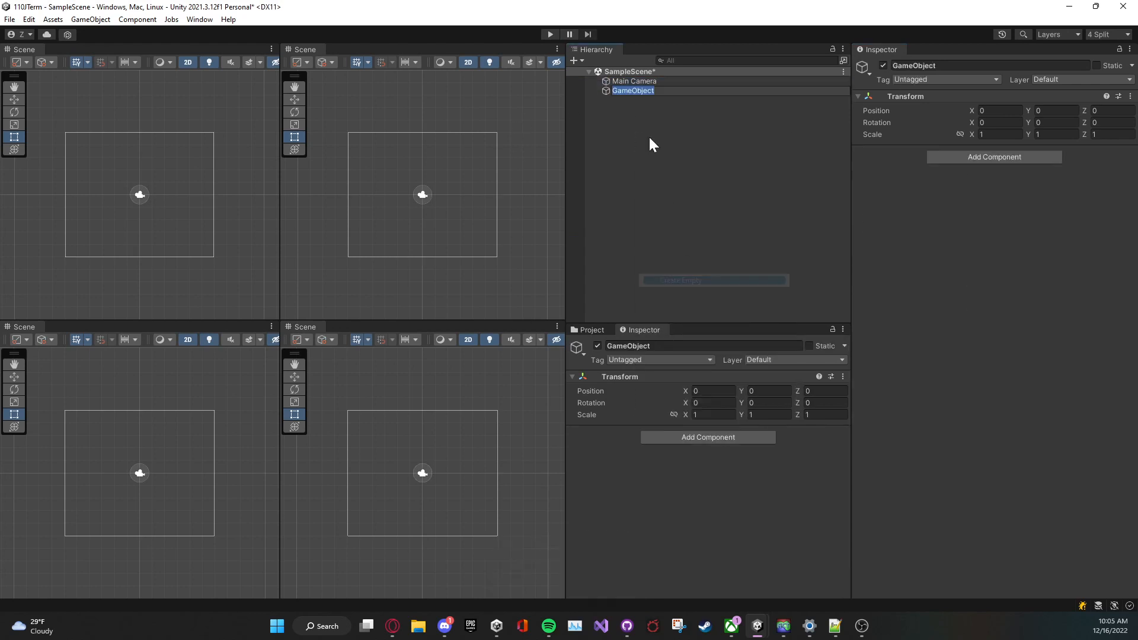
{"action": "left_click", "coordinate": [639, 127]}
Alternate the selection between the empty GameObject and the Main Camera to compare both Inspectors, finishing on the Main Camera.
{"action": "left_click", "coordinate": [642, 90]}
{"action": "left_click", "coordinate": [645, 81]}
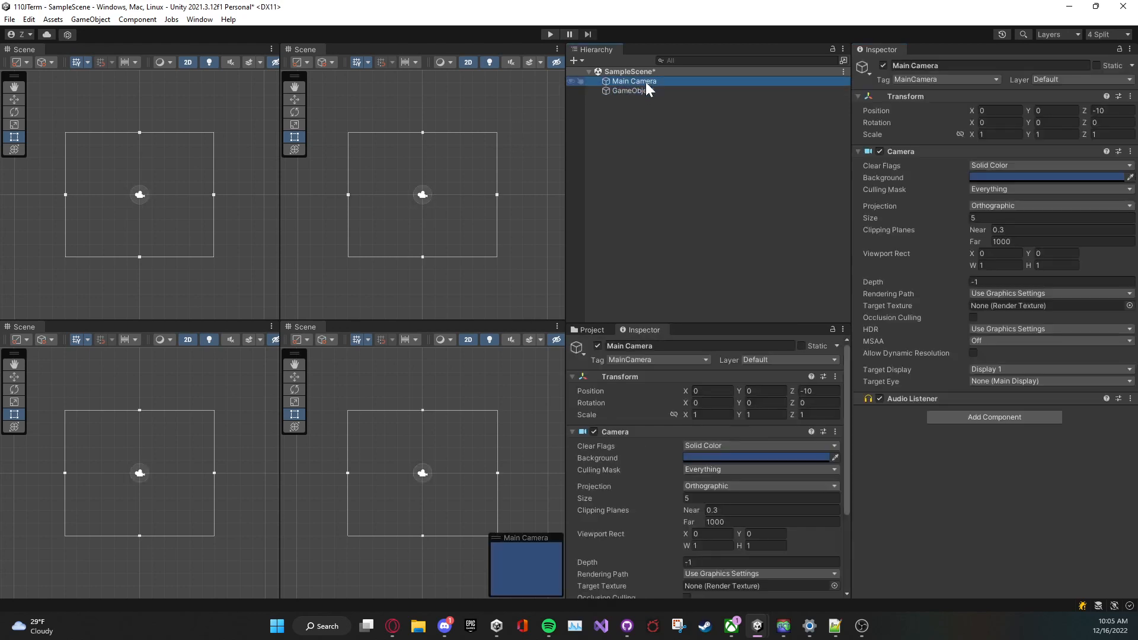
{"action": "left_click", "coordinate": [642, 92]}
{"action": "left_click", "coordinate": [648, 81]}
{"action": "left_click", "coordinate": [642, 90]}
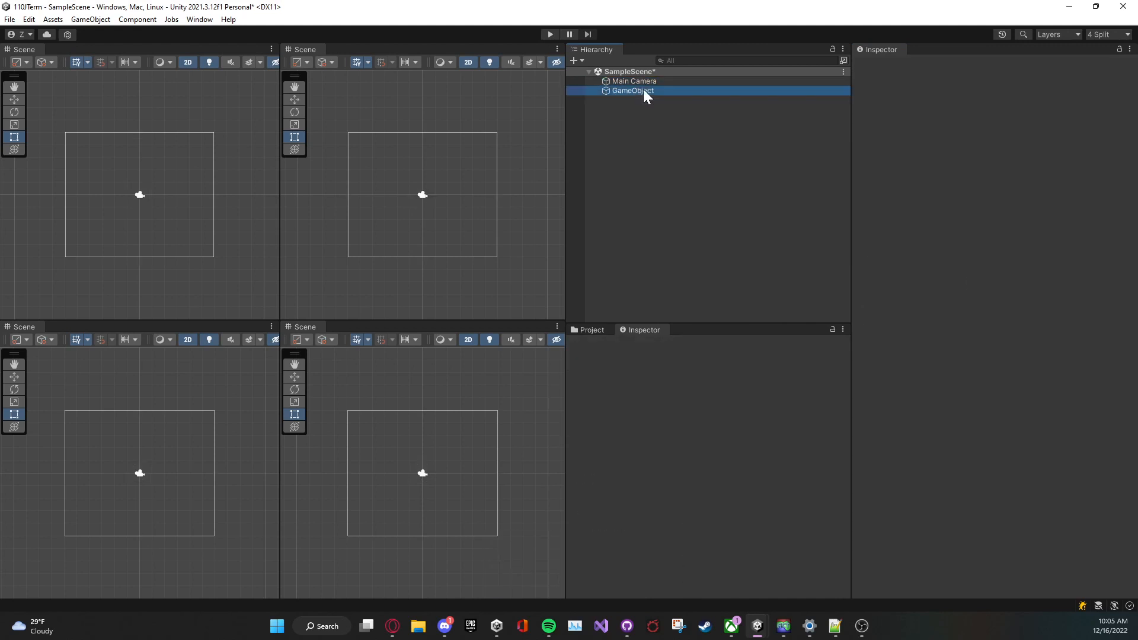
{"action": "left_click", "coordinate": [648, 81]}
{"action": "left_click", "coordinate": [648, 90]}
{"action": "left_click", "coordinate": [648, 81]}
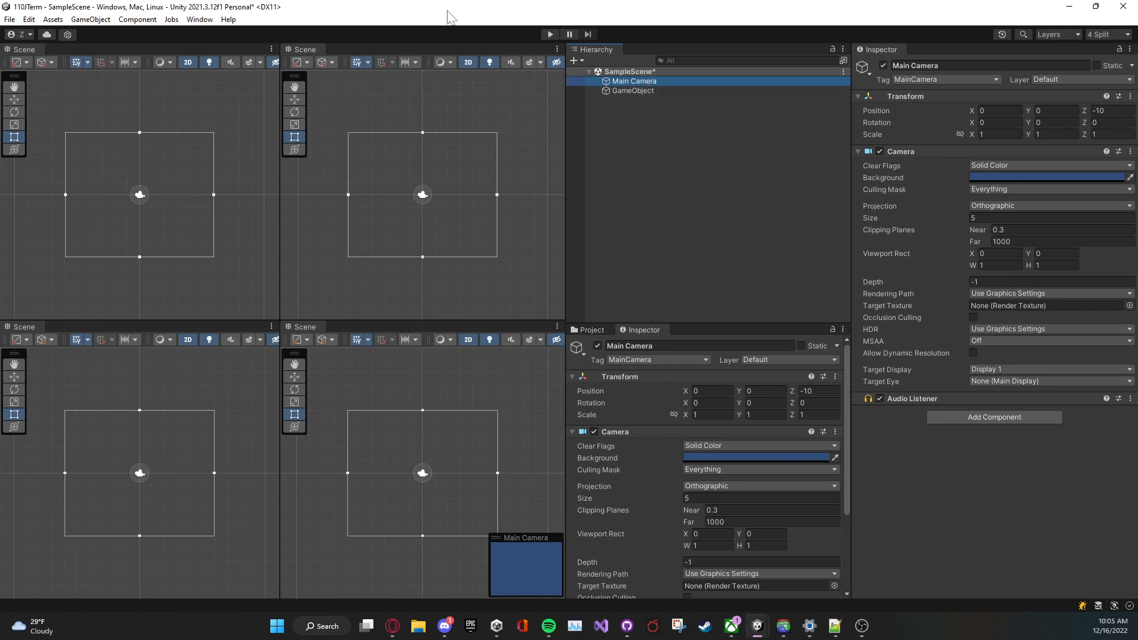
Turn off 2D mode in the upper Scene view next to the Hierarchy, activate the Move tool, and align that view to Right.
{"action": "left_click", "coordinate": [468, 62]}
{"action": "key", "text": "w"}
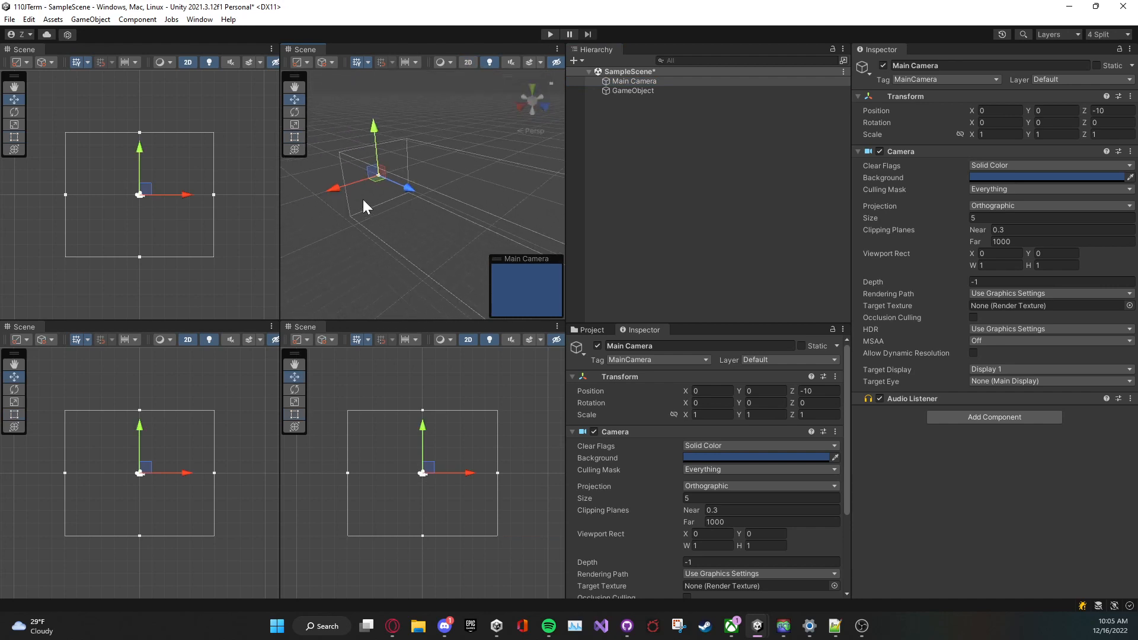
{"action": "middle_click_drag", "start_coordinate": [376, 165], "coordinate": [338, 148]}
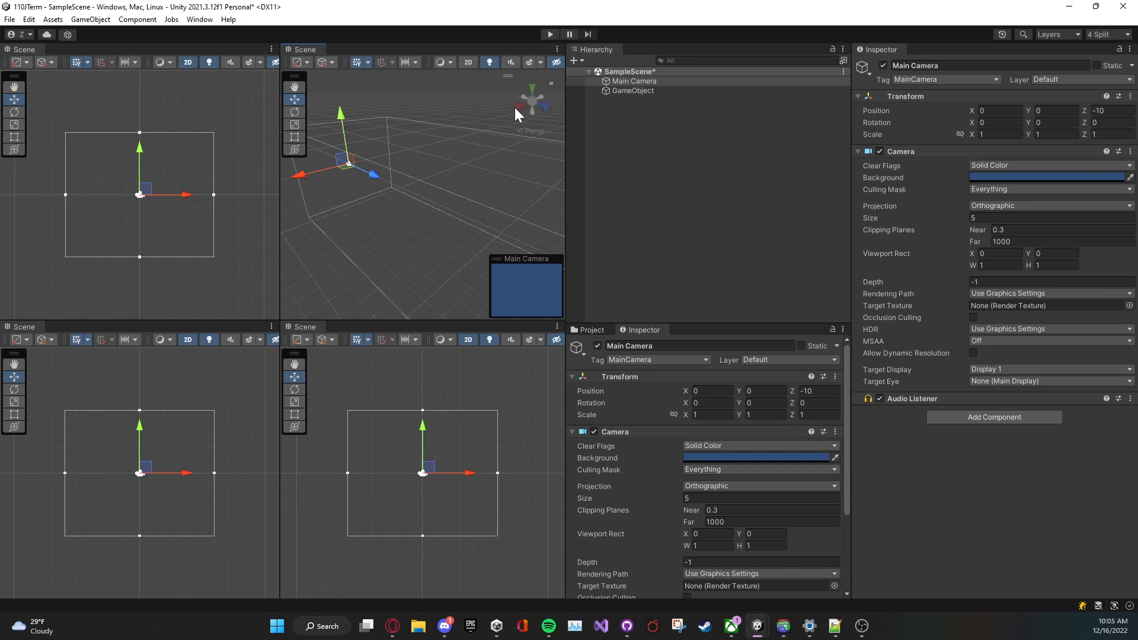
{"action": "middle_click_drag", "start_coordinate": [393, 162], "coordinate": [538, 101]}
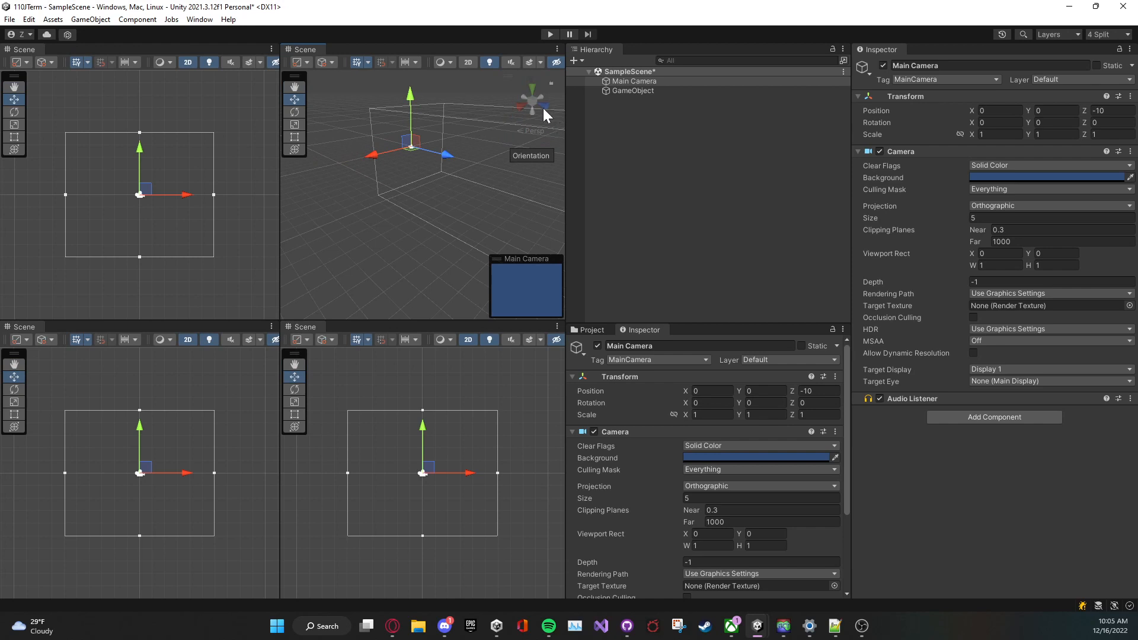
{"action": "middle_click_drag", "start_coordinate": [334, 219], "coordinate": [536, 136]}
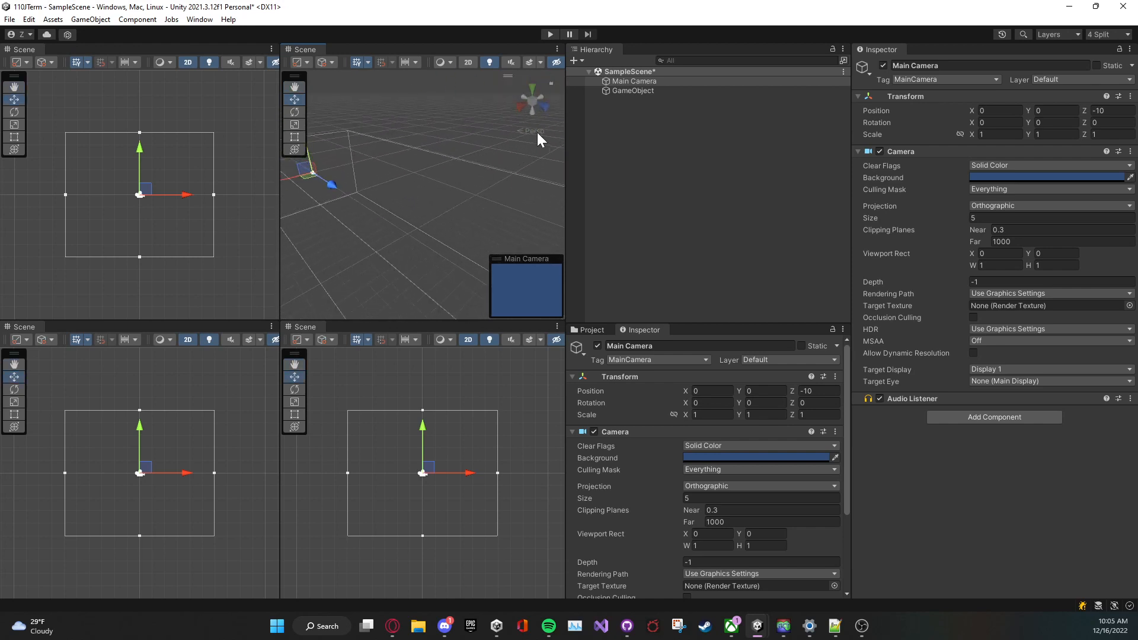
{"action": "left_click", "coordinate": [521, 104]}
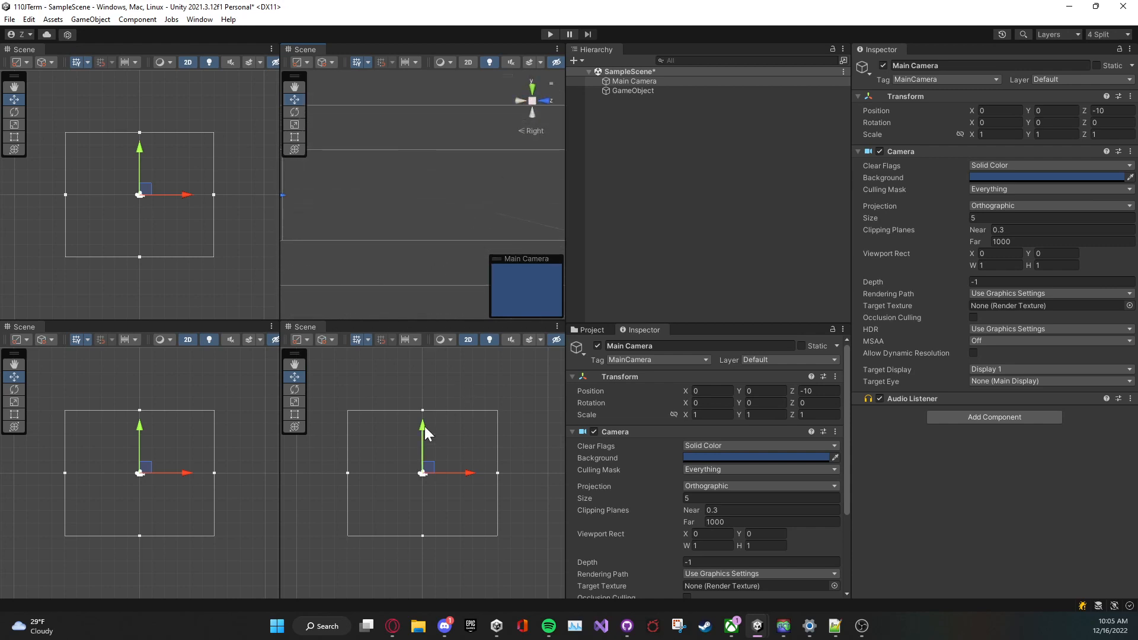
Turn off 2D mode in the Scene view next to the Project window's tab group and align it to Top.
{"action": "middle_click_drag", "start_coordinate": [397, 402], "coordinate": [413, 391]}
{"action": "left_click", "coordinate": [465, 339]}
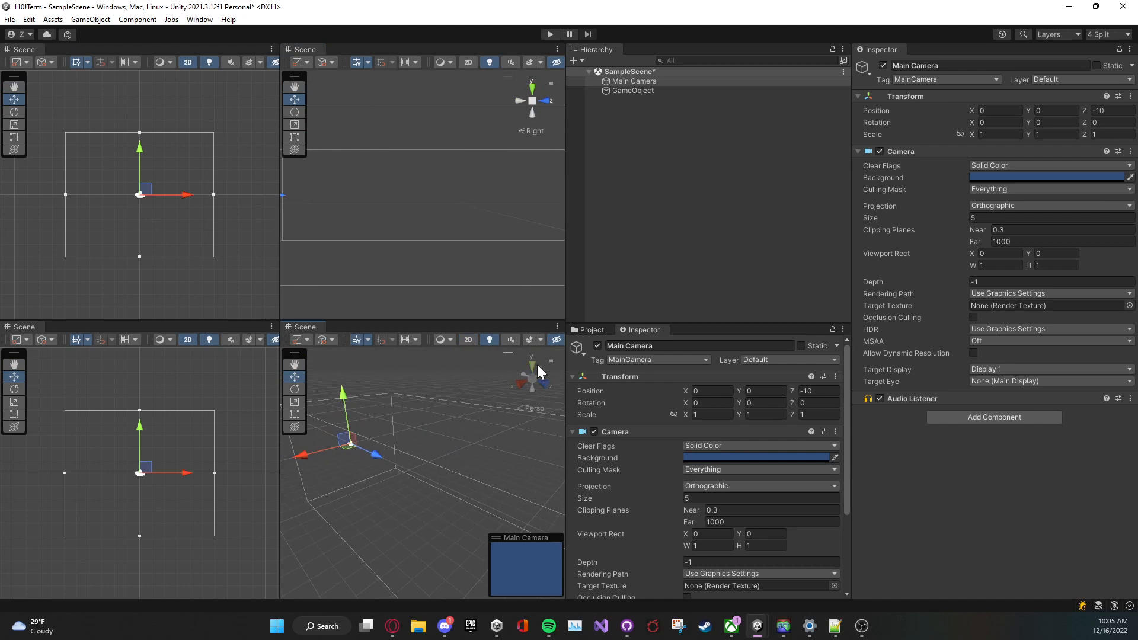
{"action": "left_click", "coordinate": [536, 365]}
{"action": "middle_click_drag", "start_coordinate": [393, 442], "coordinate": [461, 419]}
{"action": "scroll", "coordinate": [461, 419], "scroll_direction": "down", "scroll_amount": 1}
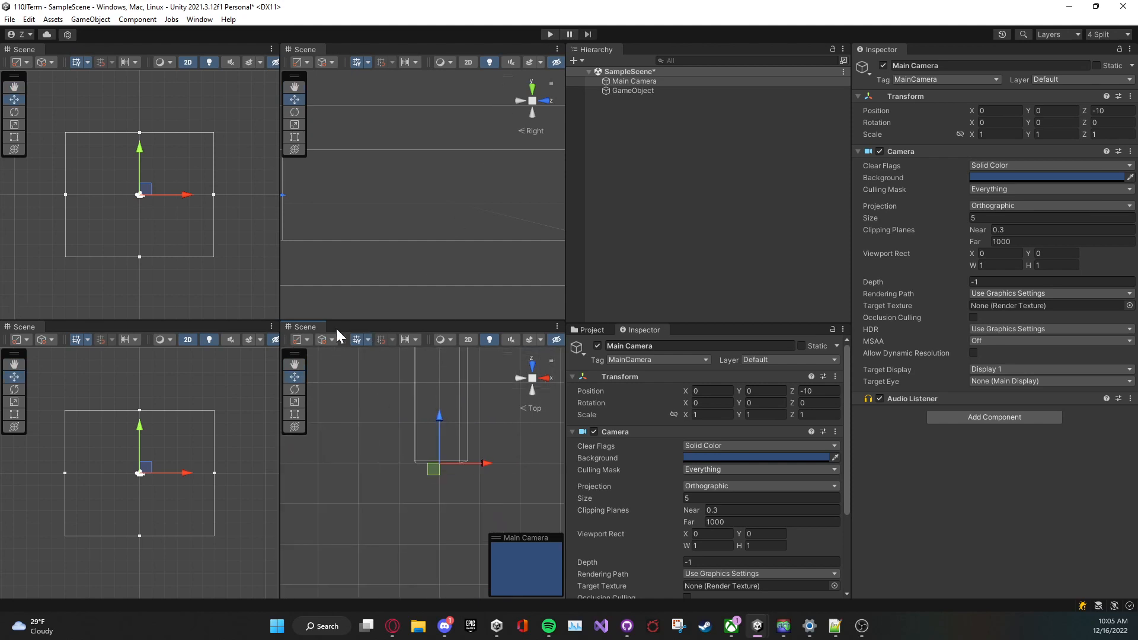
Close three of the four Scene views, keeping only the upper one farthest from the Hierarchy.
{"action": "right_click", "coordinate": [317, 328]}
{"action": "left_click", "coordinate": [369, 364]}
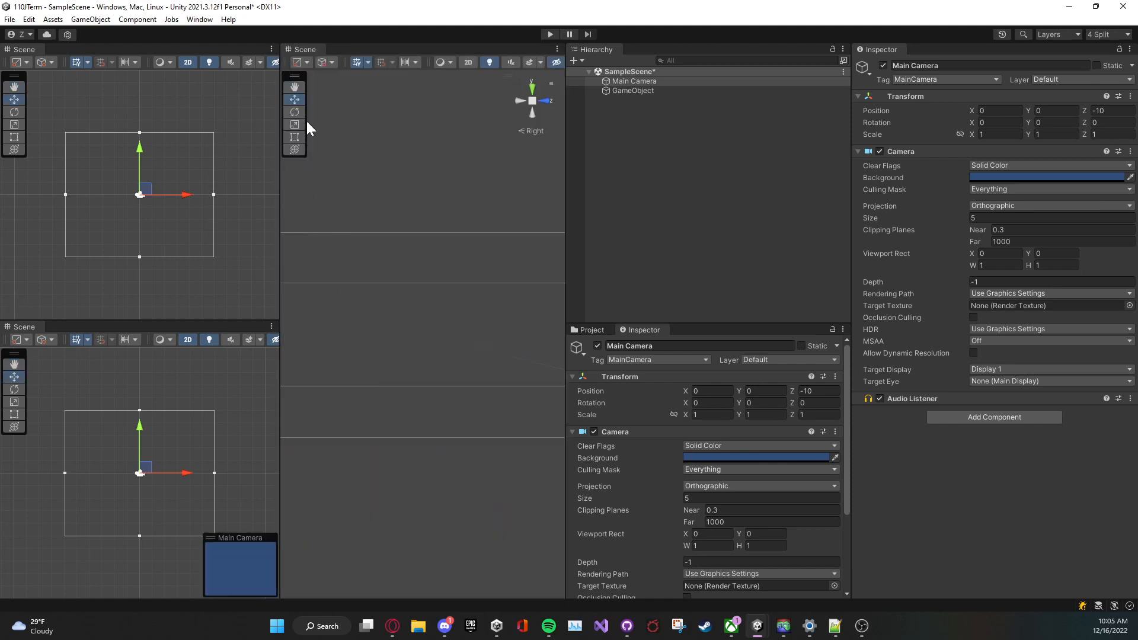
{"action": "right_click", "coordinate": [312, 52]}
{"action": "left_click", "coordinate": [345, 87]}
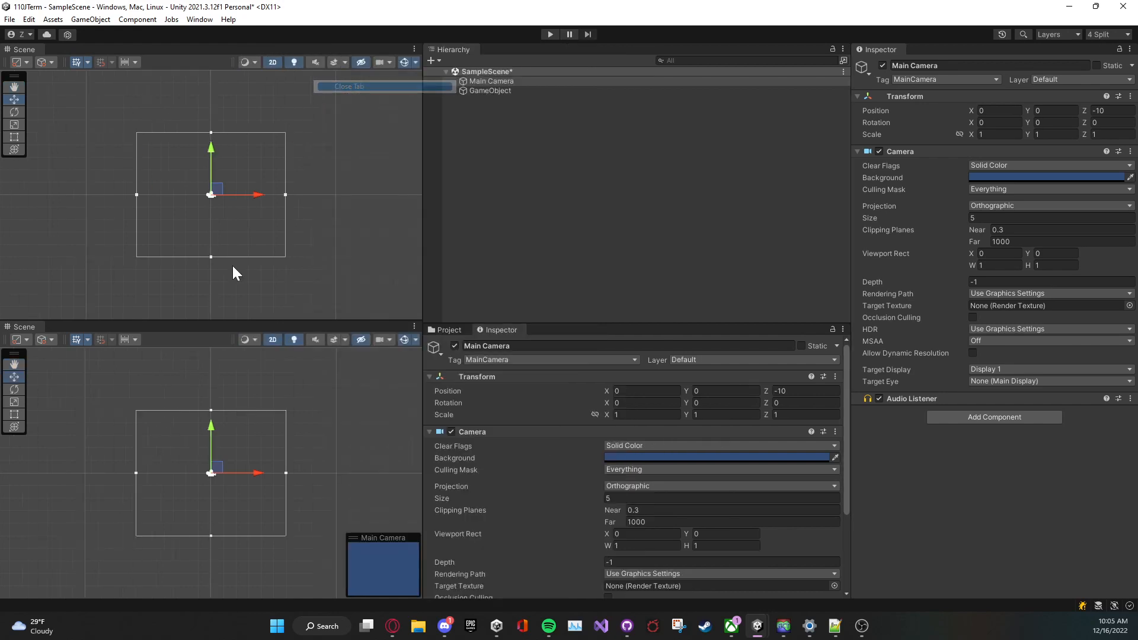
{"action": "right_click", "coordinate": [41, 326]}
{"action": "left_click", "coordinate": [70, 360]}
{"action": "scroll", "coordinate": [198, 325], "scroll_direction": "down", "scroll_amount": 3}
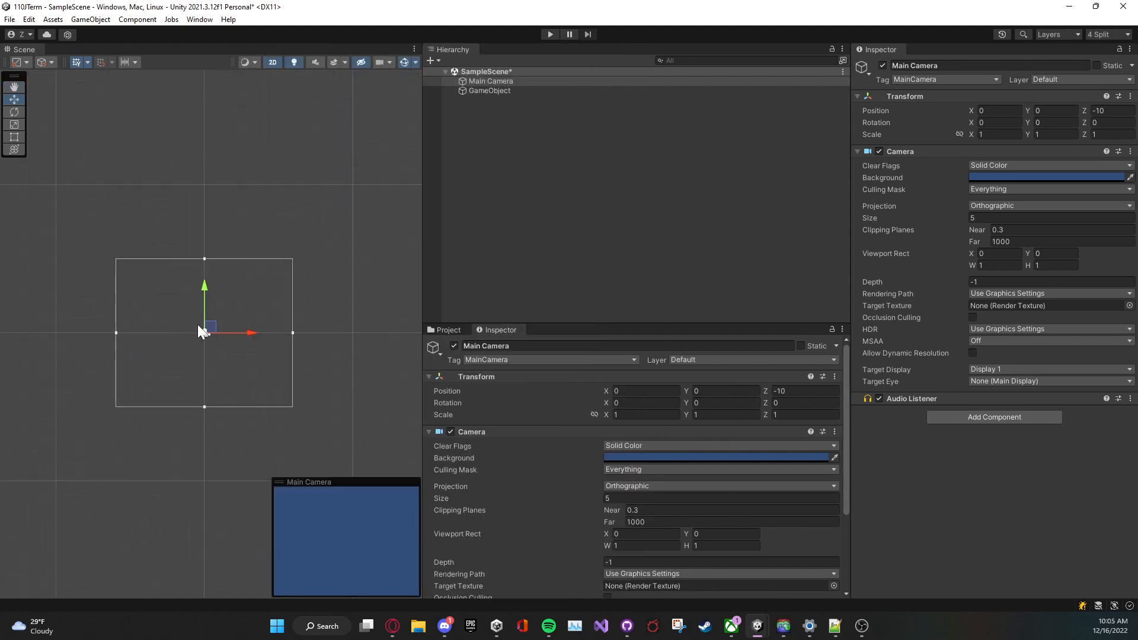
{"action": "middle_click_drag", "start_coordinate": [202, 321], "coordinate": [173, 347]}
{"action": "scroll", "coordinate": [172, 346], "scroll_direction": "down", "scroll_amount": 6}
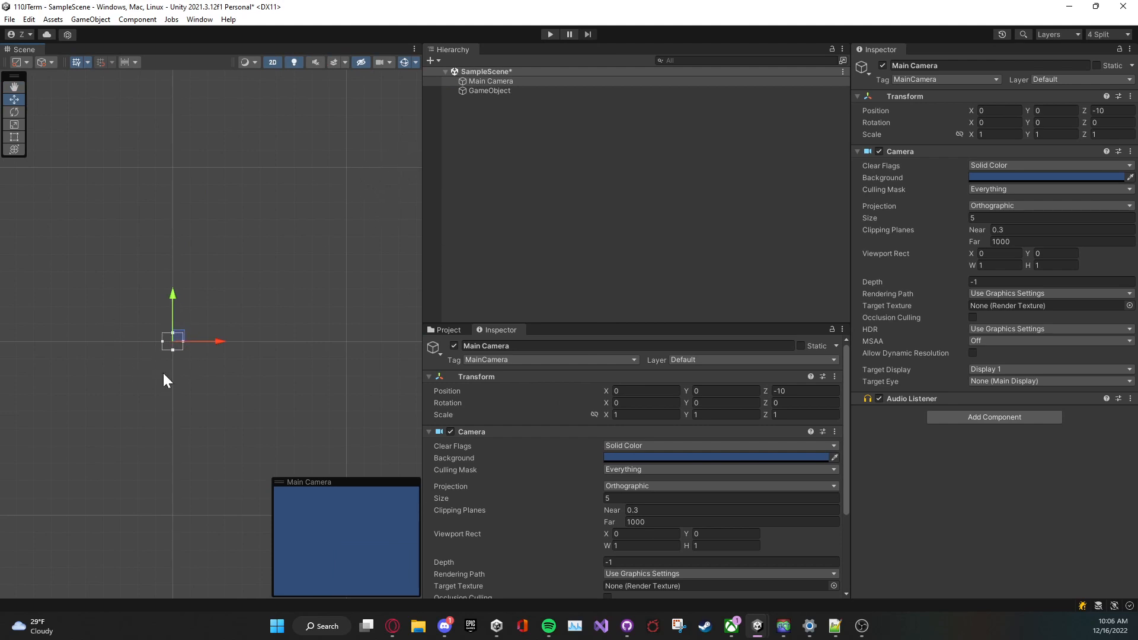
{"action": "scroll", "coordinate": [149, 370], "scroll_direction": "up", "scroll_amount": 3}
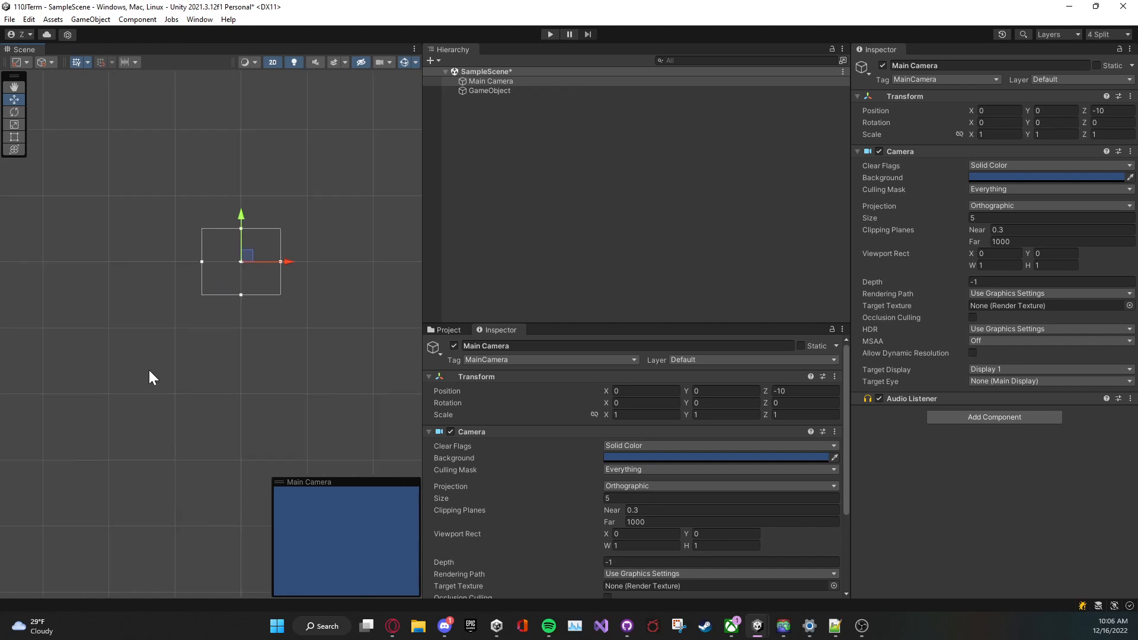
{"action": "middle_click_drag", "start_coordinate": [363, 231], "coordinate": [283, 316]}
Add a second Scene tab to the remaining Scene view's tab group.
{"action": "right_click", "coordinate": [26, 51]}
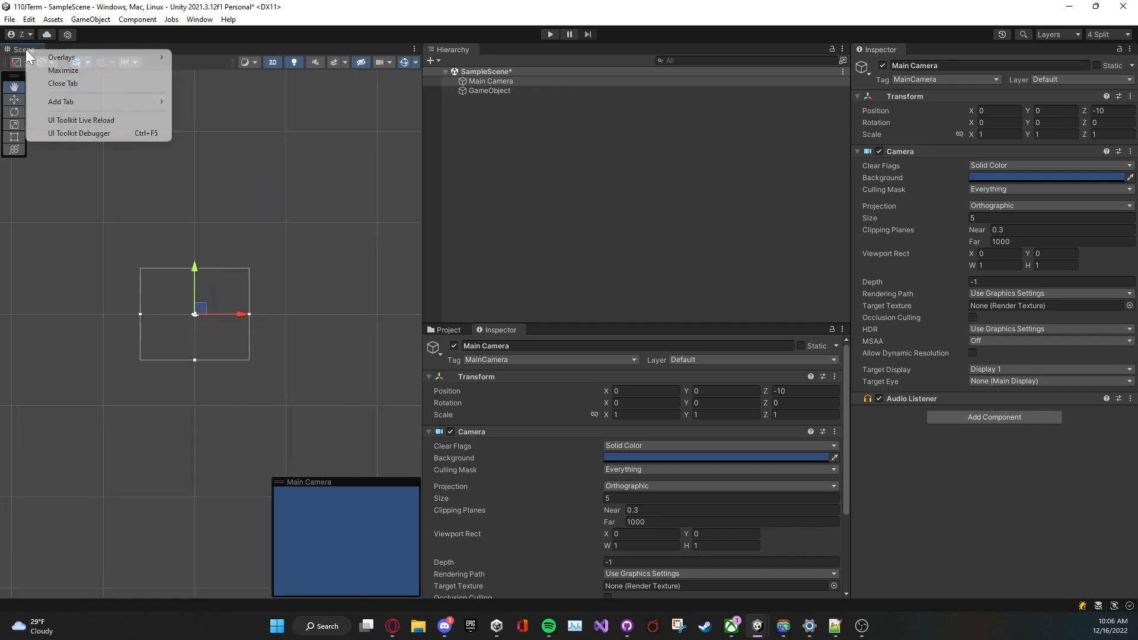
{"action": "mouse_move", "coordinate": [65, 102]}
{"action": "left_click", "coordinate": [236, 103]}
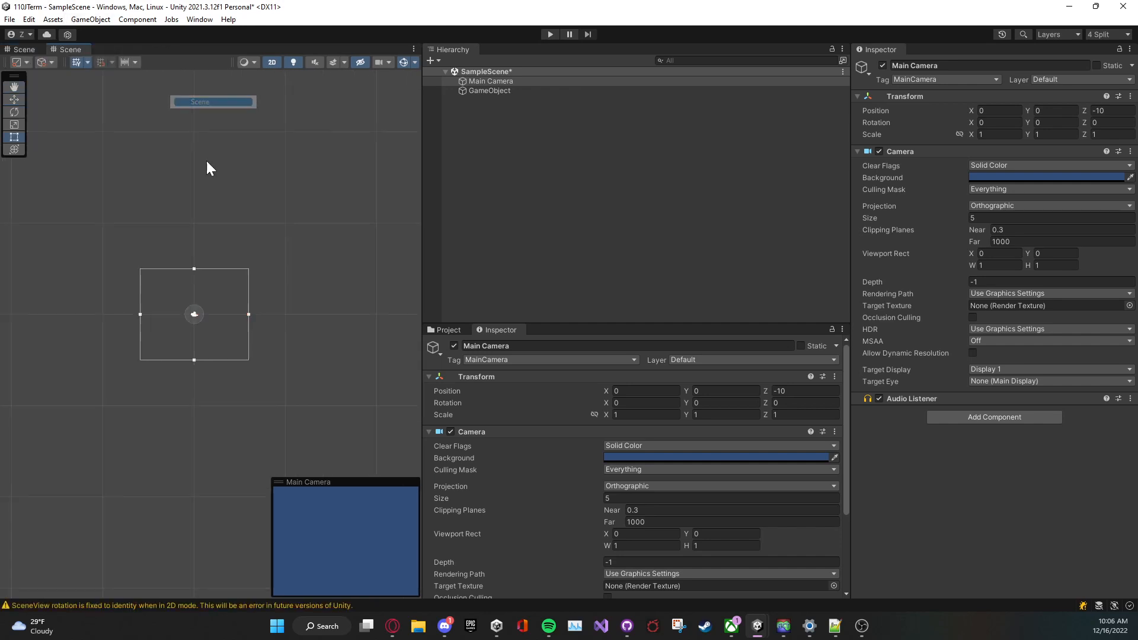
Try twice to add another Scene view by opening the Scene window from the general windows.
{"action": "left_click", "coordinate": [201, 20]}
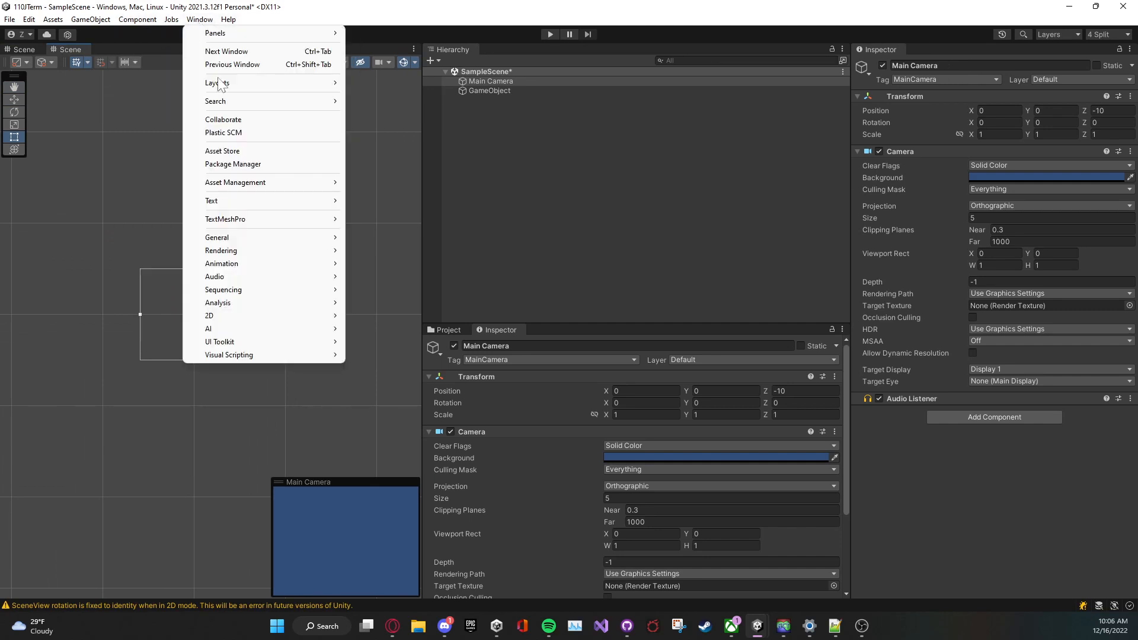
{"action": "mouse_move", "coordinate": [269, 242]}
{"action": "left_click", "coordinate": [389, 239]}
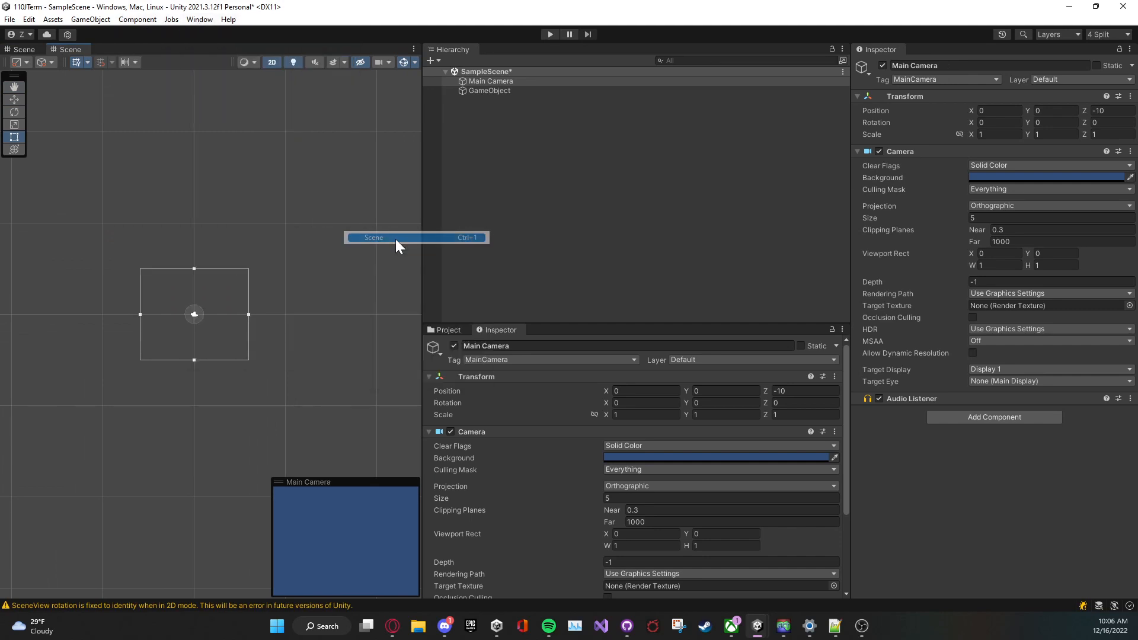
{"action": "left_click", "coordinate": [200, 20]}
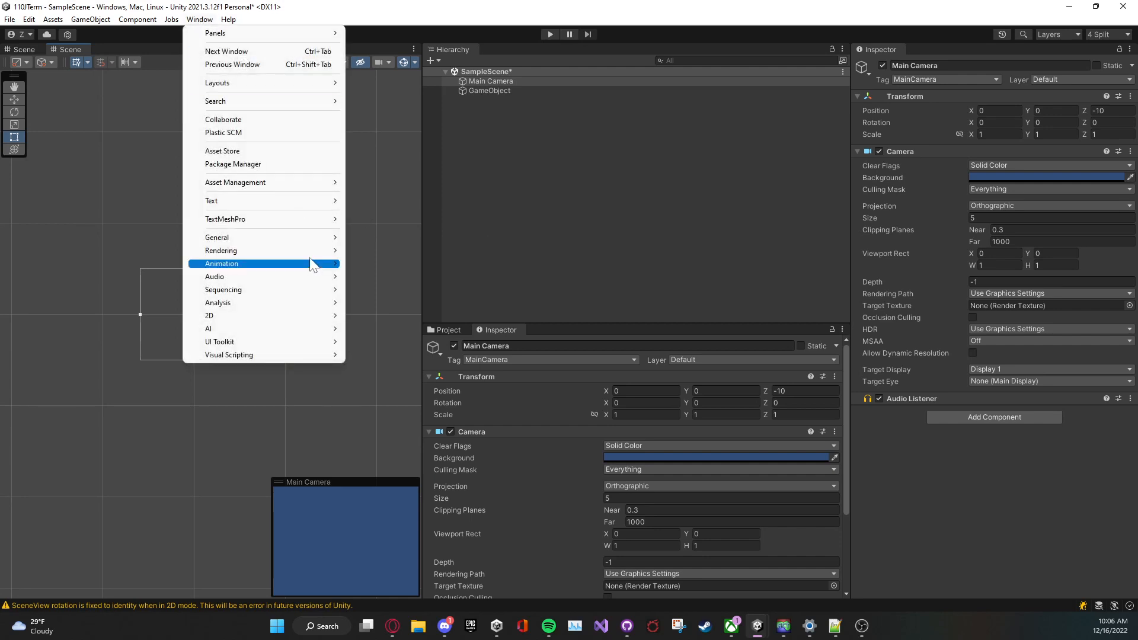
{"action": "mouse_move", "coordinate": [312, 237]}
{"action": "left_click", "coordinate": [362, 242]}
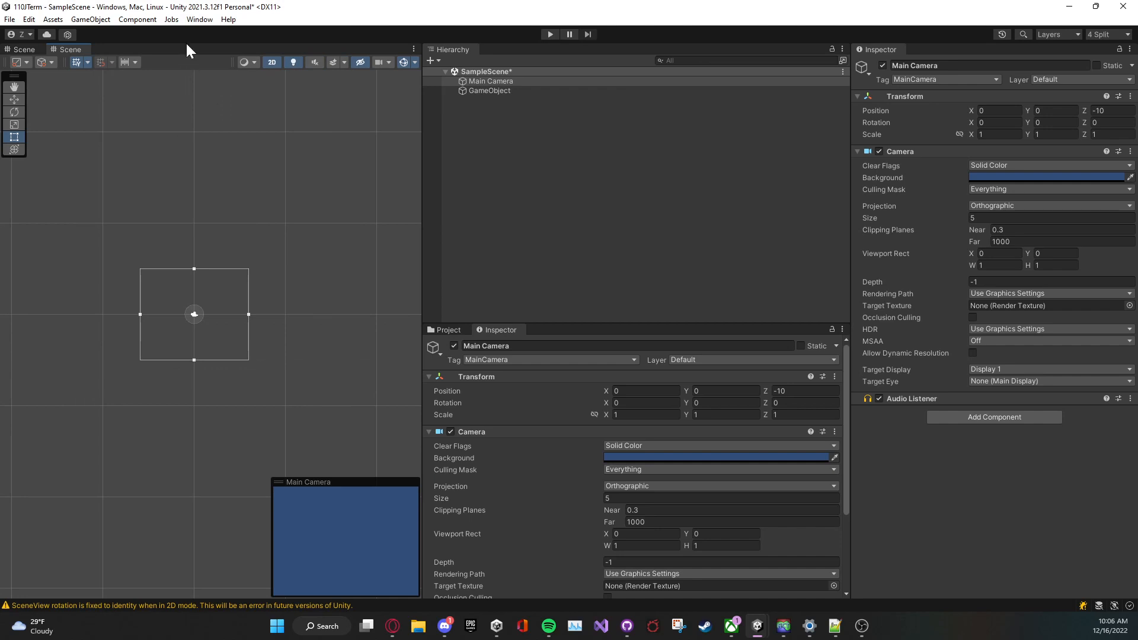
Open the Lighting window and dock it as a tab beside the Hierarchy.
{"action": "left_click", "coordinate": [199, 19]}
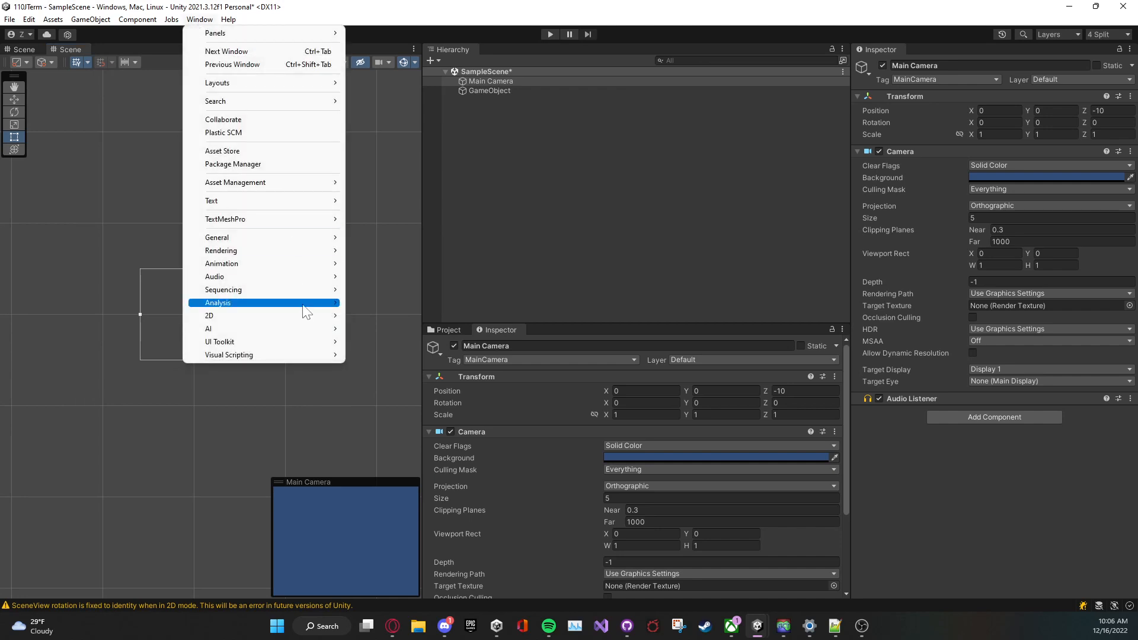
{"action": "mouse_move", "coordinate": [302, 251]}
{"action": "left_click", "coordinate": [360, 252]}
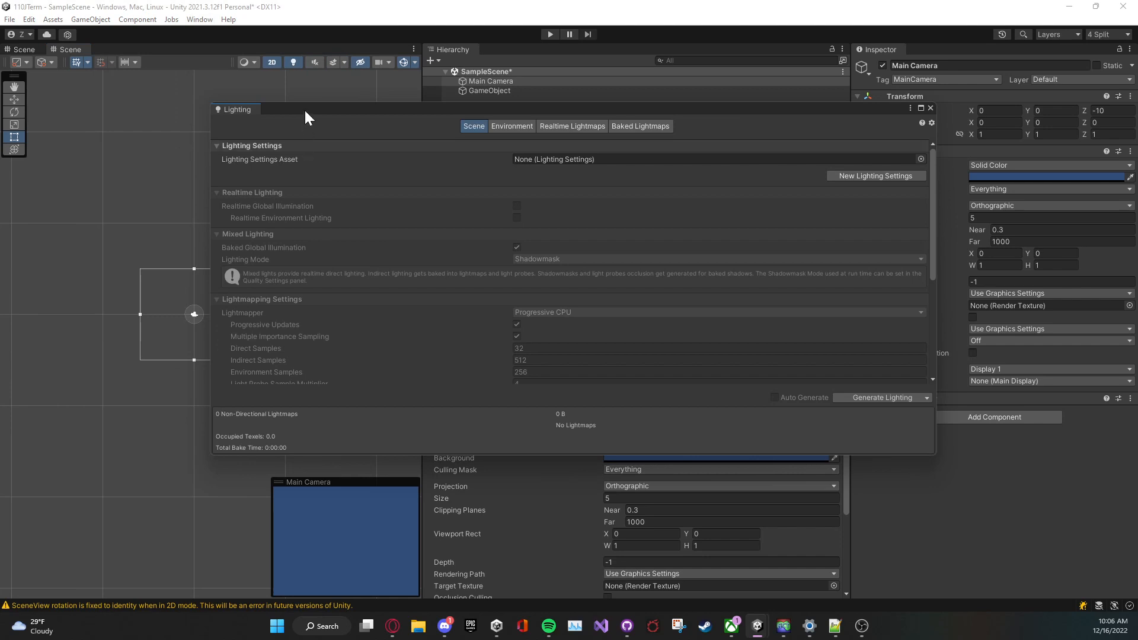
{"action": "left_click_drag", "start_coordinate": [305, 114], "coordinate": [556, 51]}
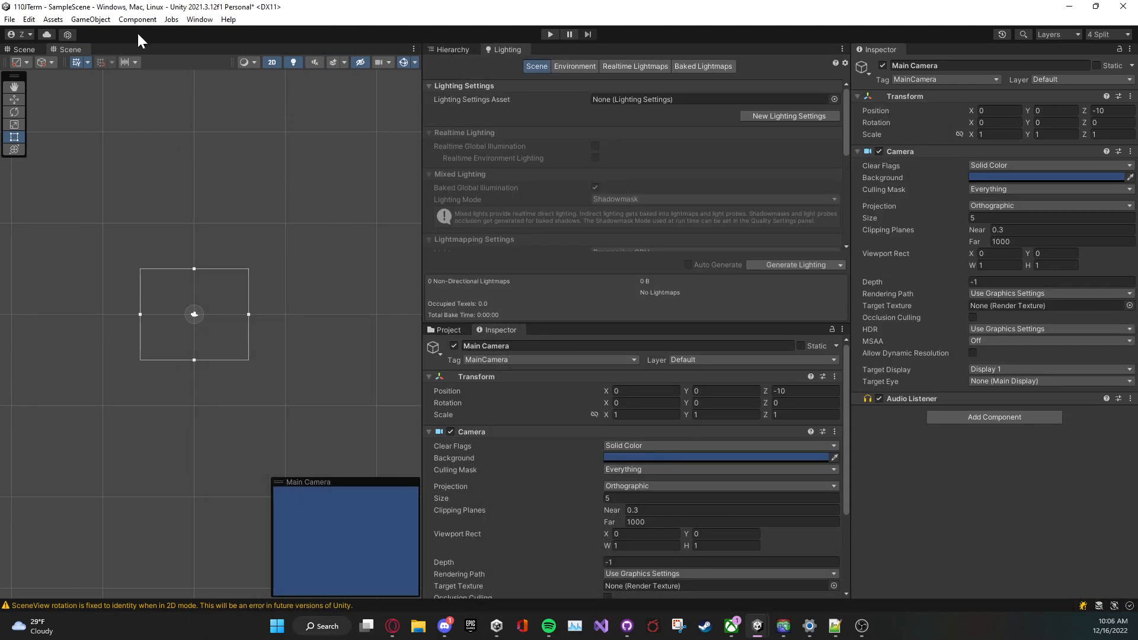
Try to open a second Lighting window from the rendering windows.
{"action": "left_click", "coordinate": [205, 22]}
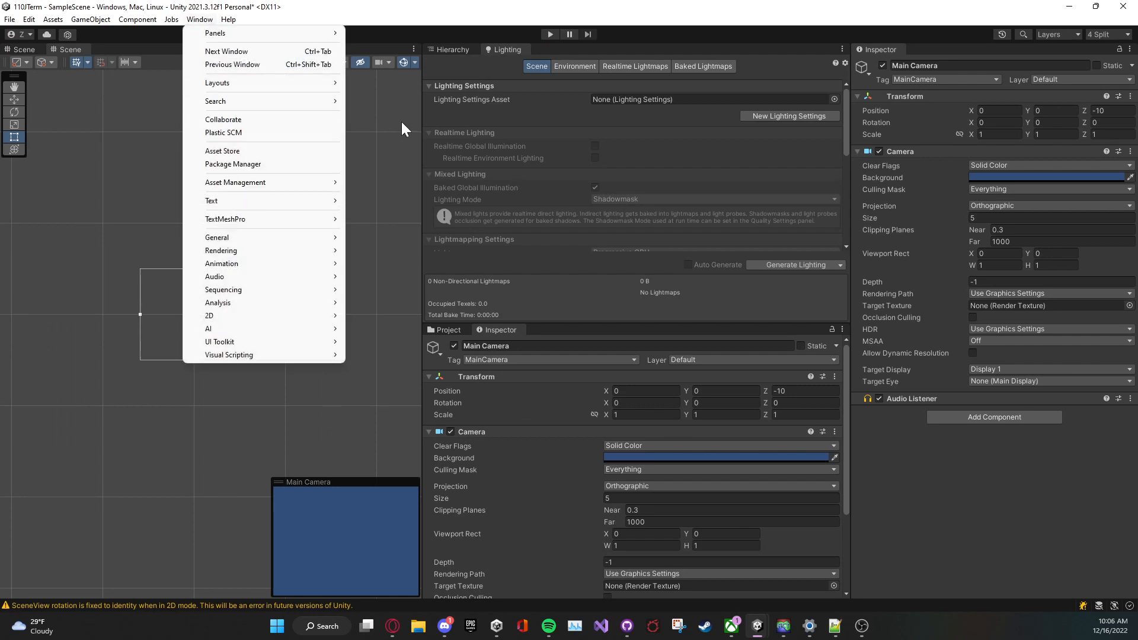
{"action": "mouse_move", "coordinate": [272, 250]}
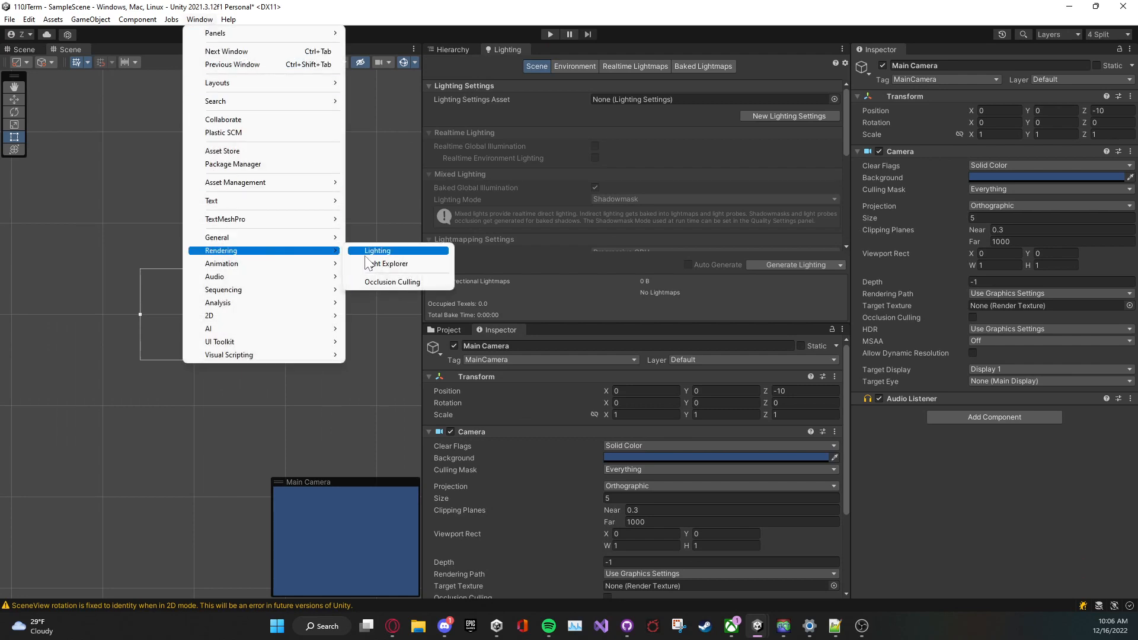
{"action": "left_click", "coordinate": [365, 254]}
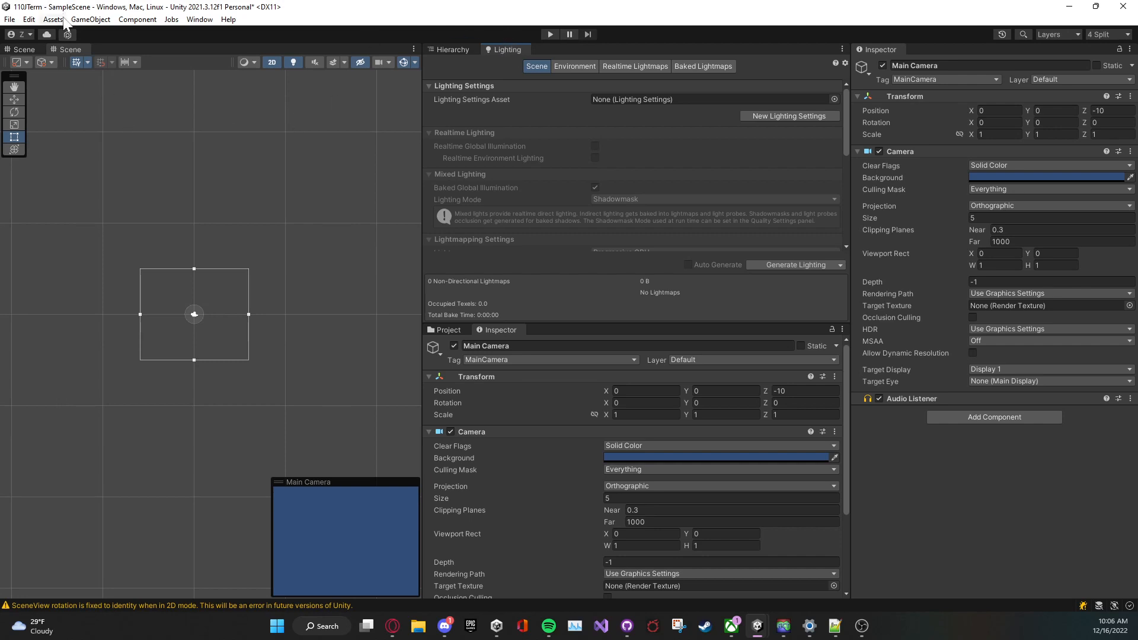
Check the tab options of the second Scene view and close the Lighting tab beside the Hierarchy.
{"action": "right_click", "coordinate": [62, 51]}
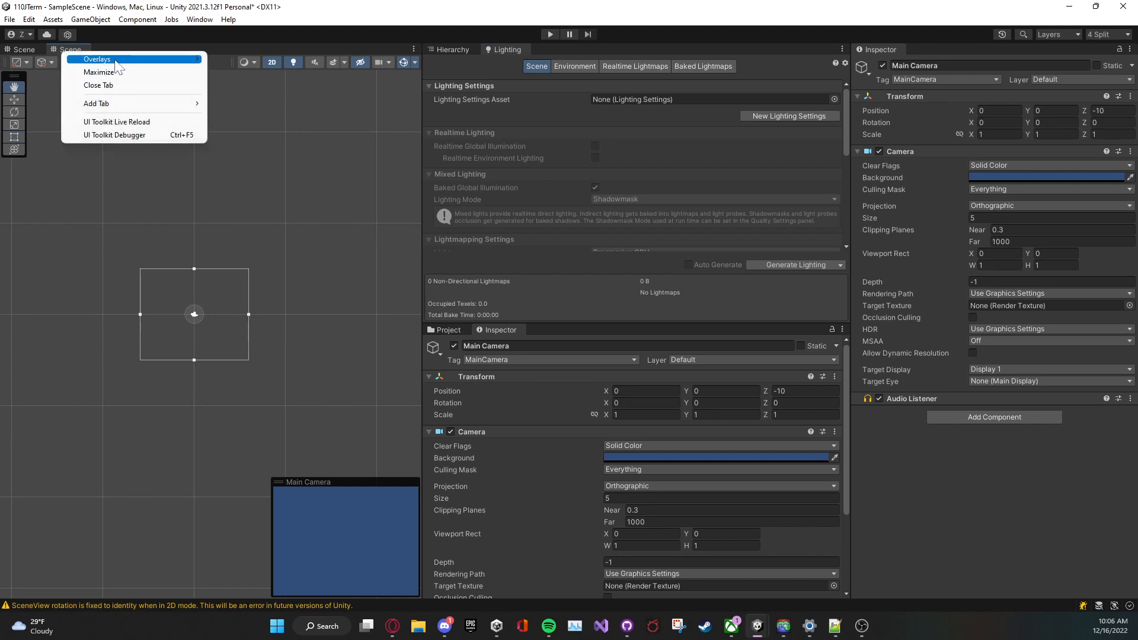
{"action": "mouse_move", "coordinate": [116, 62]}
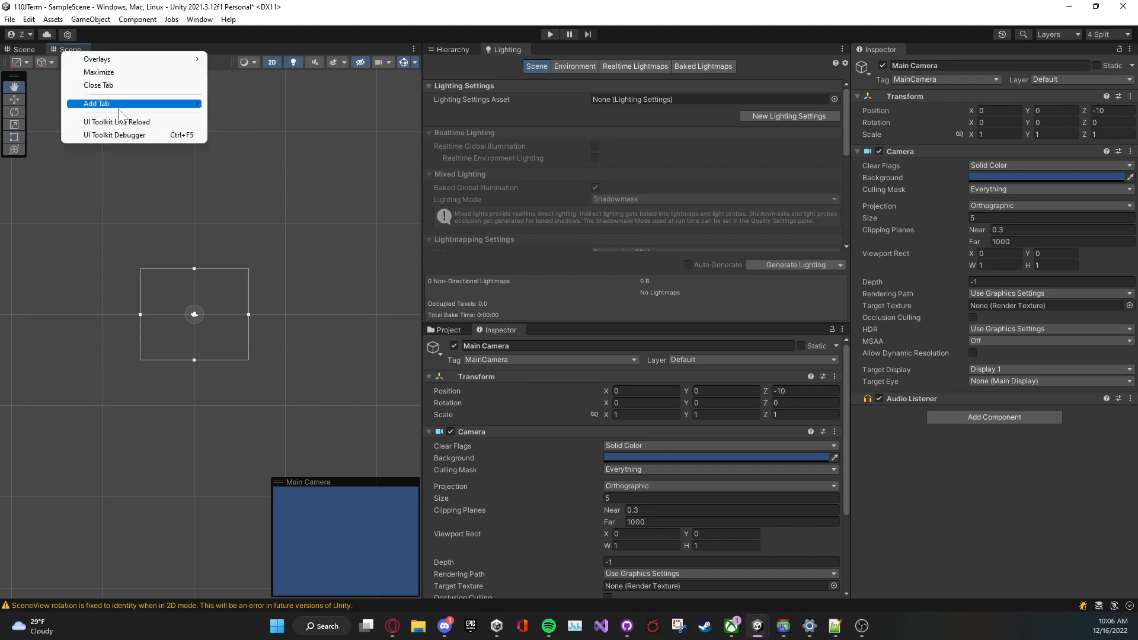
{"action": "mouse_move", "coordinate": [121, 105]}
{"action": "right_click", "coordinate": [524, 47]}
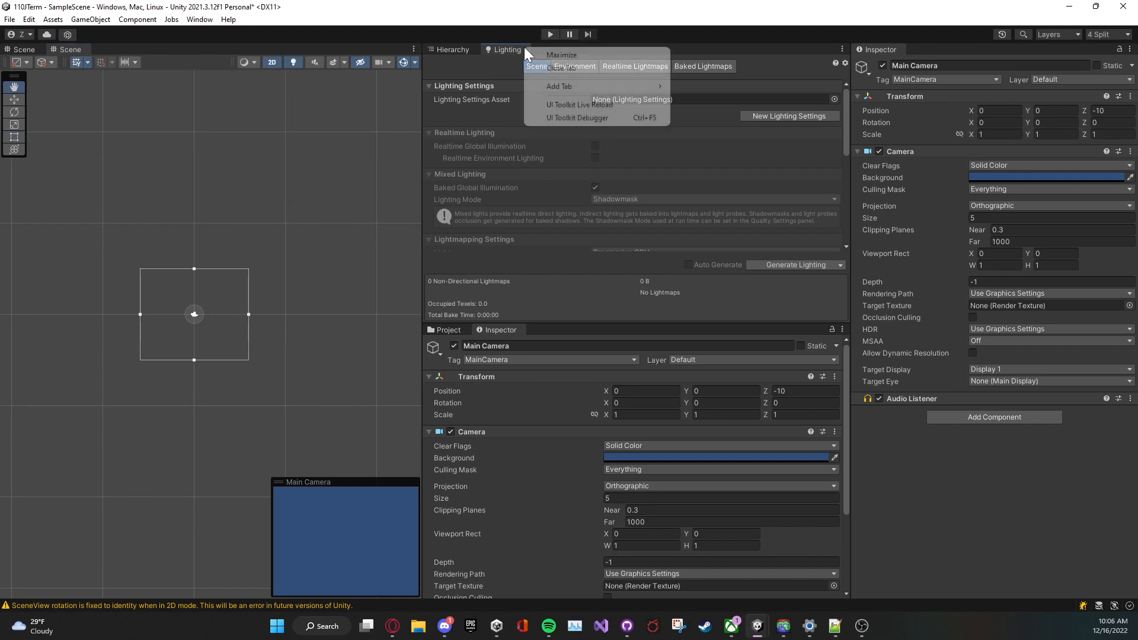
{"action": "left_click", "coordinate": [542, 67]}
Review the tabs that can be added to the Scene group, and open the Audio Mixer and Timeline windows.
{"action": "left_click", "coordinate": [200, 19]}
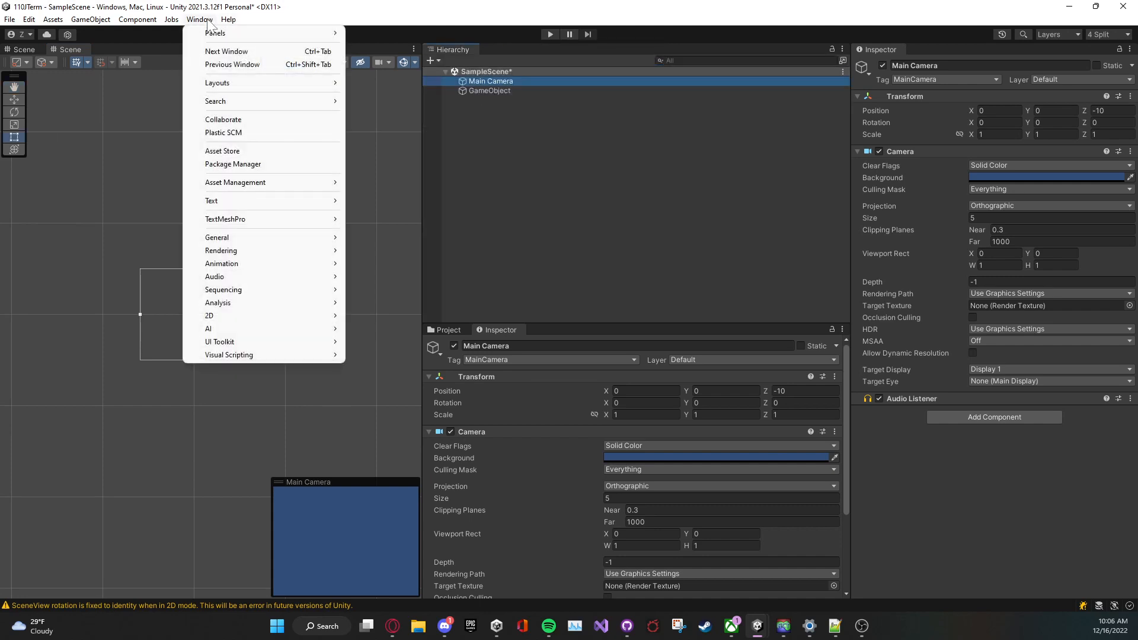
{"action": "right_click", "coordinate": [56, 52]}
{"action": "mouse_move", "coordinate": [92, 102]}
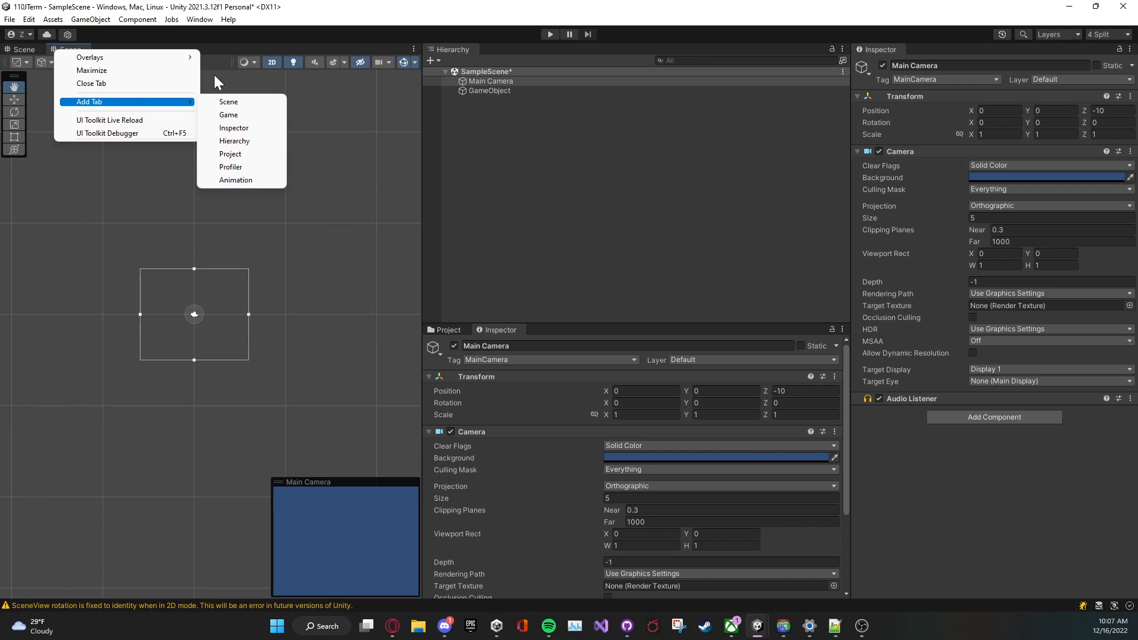
{"action": "left_click", "coordinate": [200, 19]}
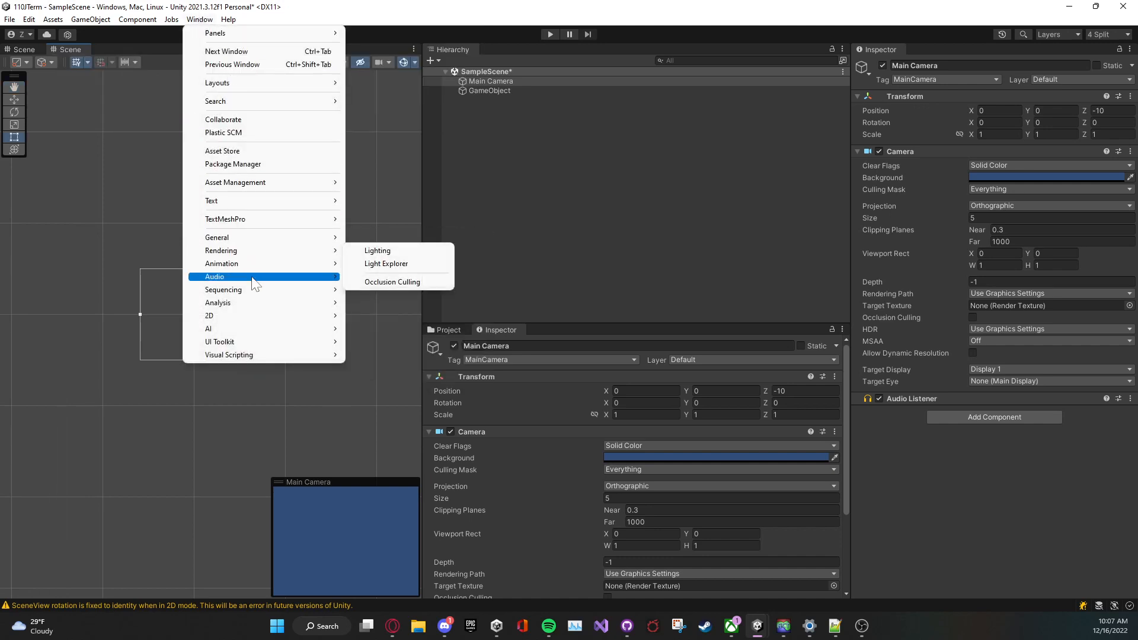
{"action": "mouse_move", "coordinate": [252, 278]}
{"action": "left_click", "coordinate": [379, 277]}
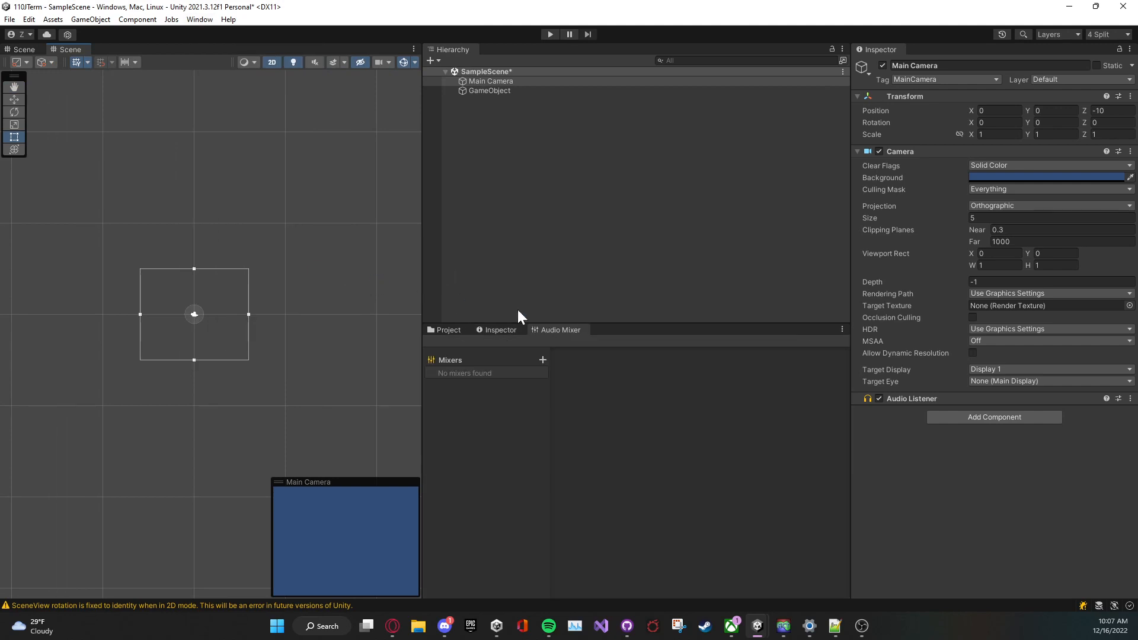
{"action": "left_click", "coordinate": [190, 22]}
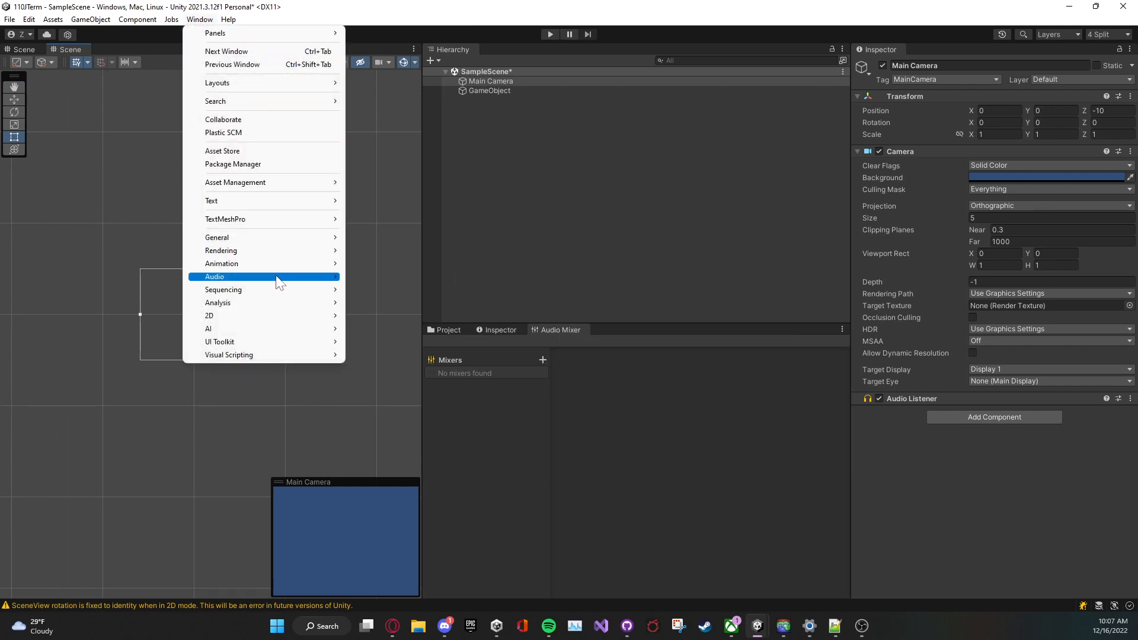
{"action": "mouse_move", "coordinate": [308, 289]}
{"action": "left_click", "coordinate": [385, 290]}
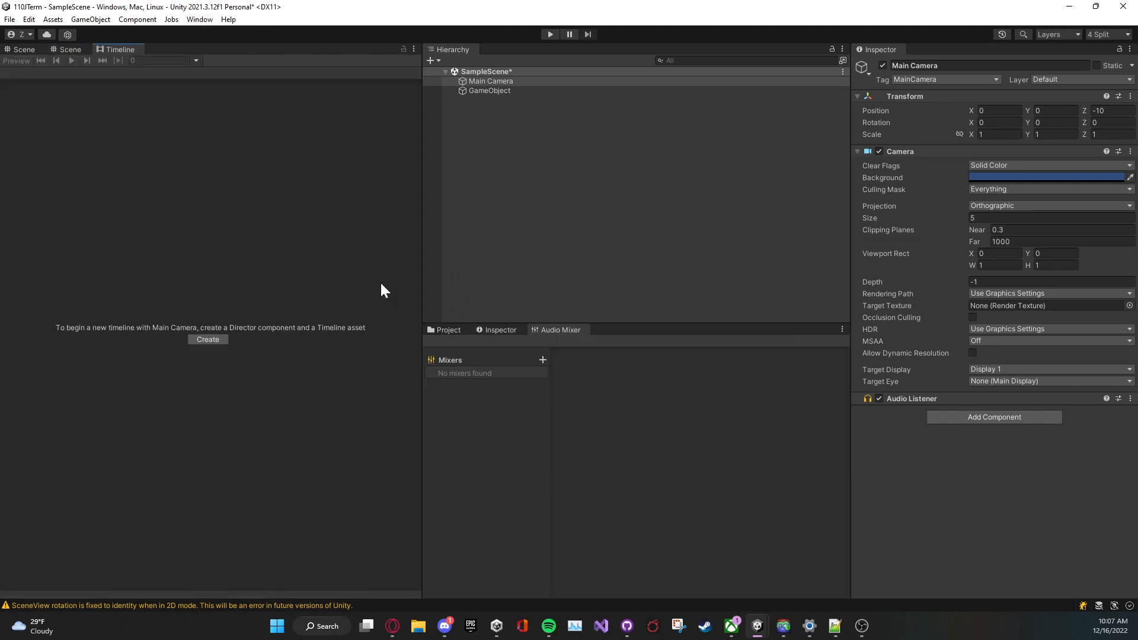
Open the Sprite Editor, dock it beside the Hierarchy, and bring the Hierarchy back to the front.
{"action": "left_click", "coordinate": [201, 20]}
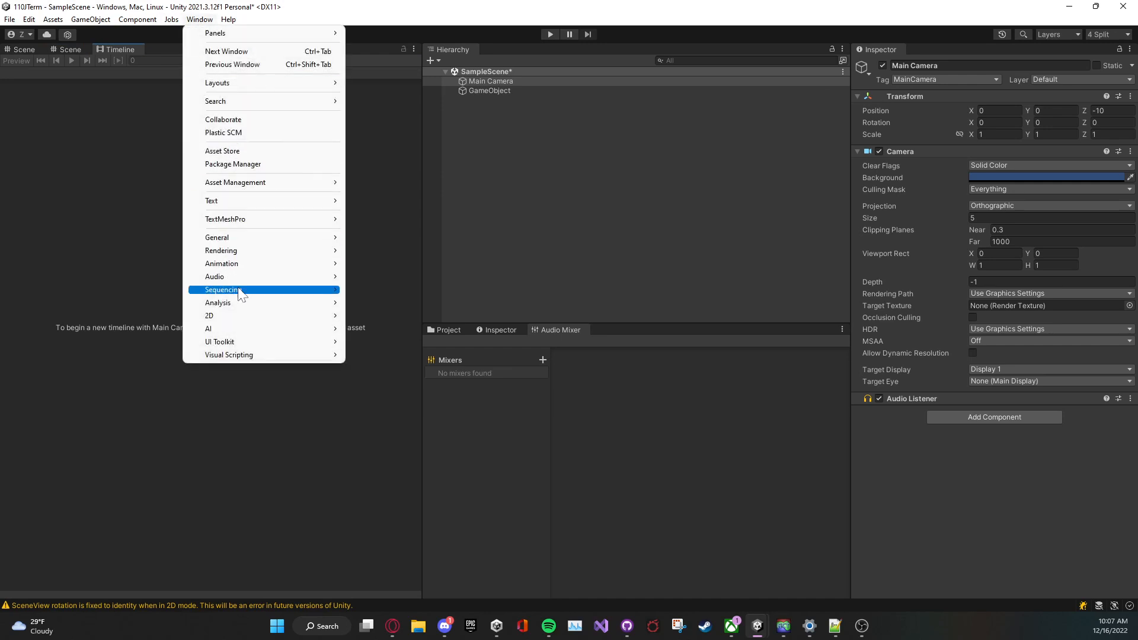
{"action": "mouse_move", "coordinate": [243, 316]}
{"action": "left_click", "coordinate": [418, 319]}
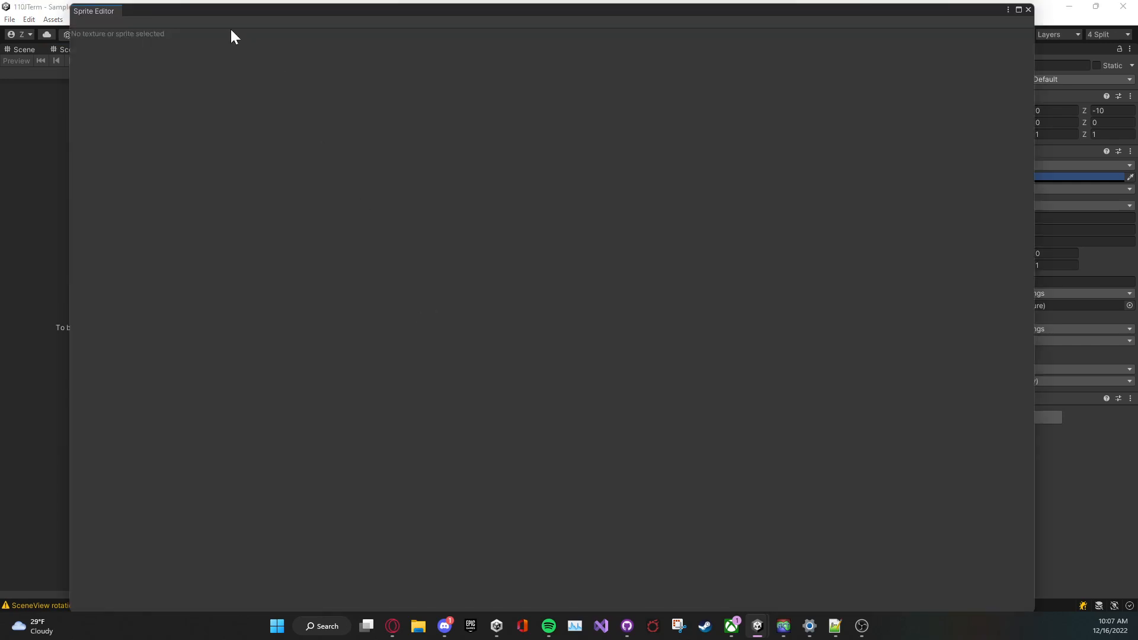
{"action": "left_click_drag", "start_coordinate": [546, 48], "coordinate": [545, 47]}
{"action": "left_click", "coordinate": [454, 50]}
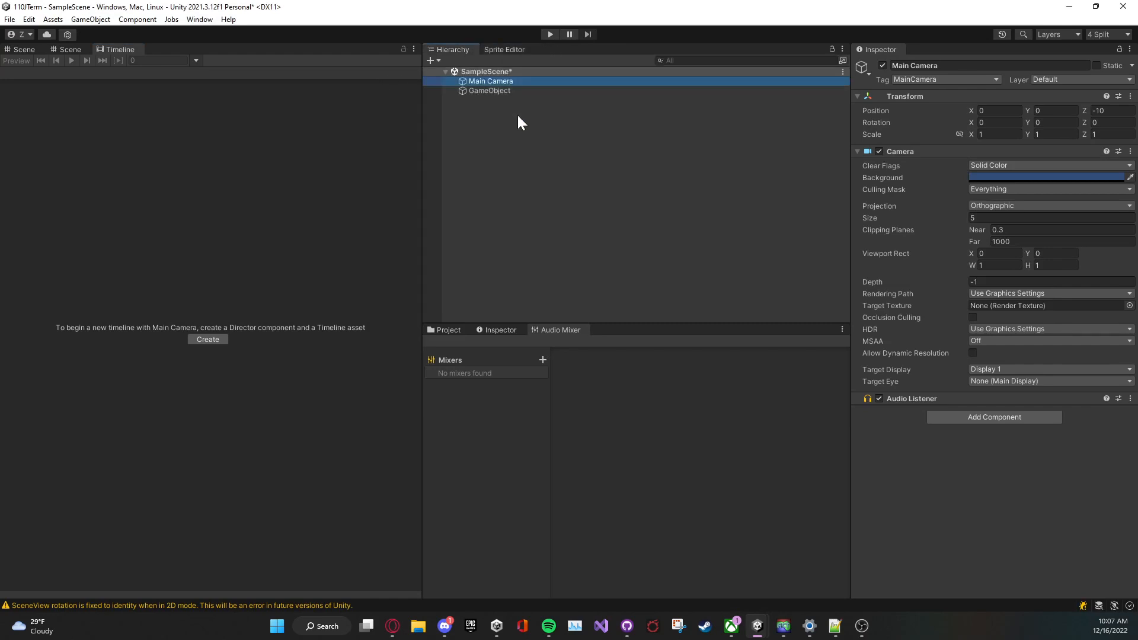
Show the Inspector in the Project window's tab group and close the Timeline, Audio Mixer and Sprite Editor tabs.
{"action": "left_click", "coordinate": [494, 329]}
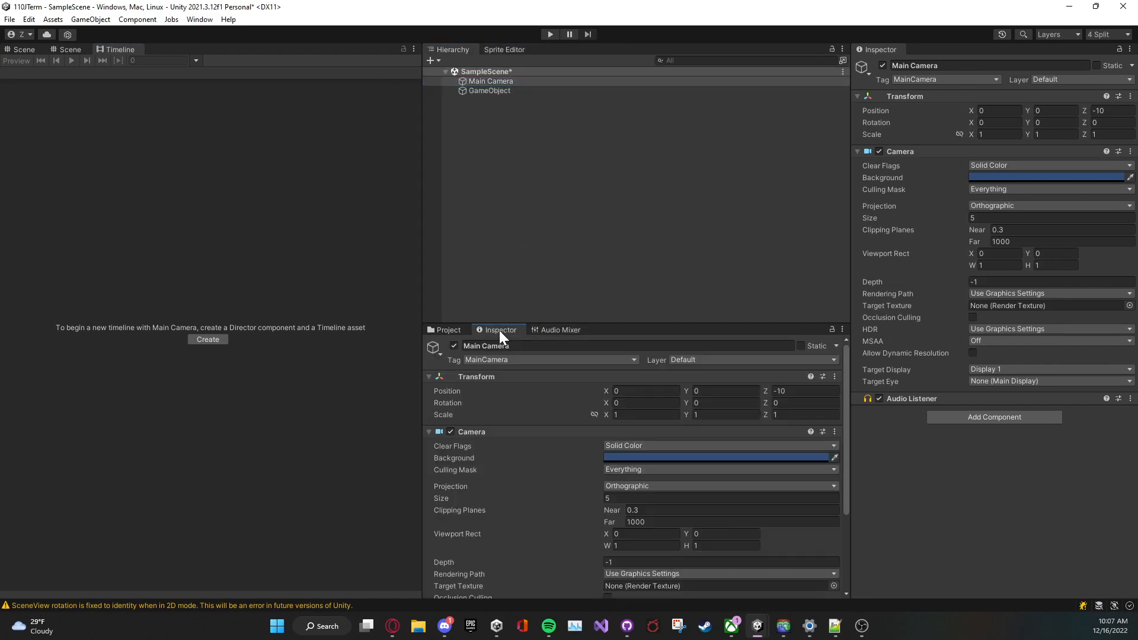
{"action": "right_click", "coordinate": [118, 51]}
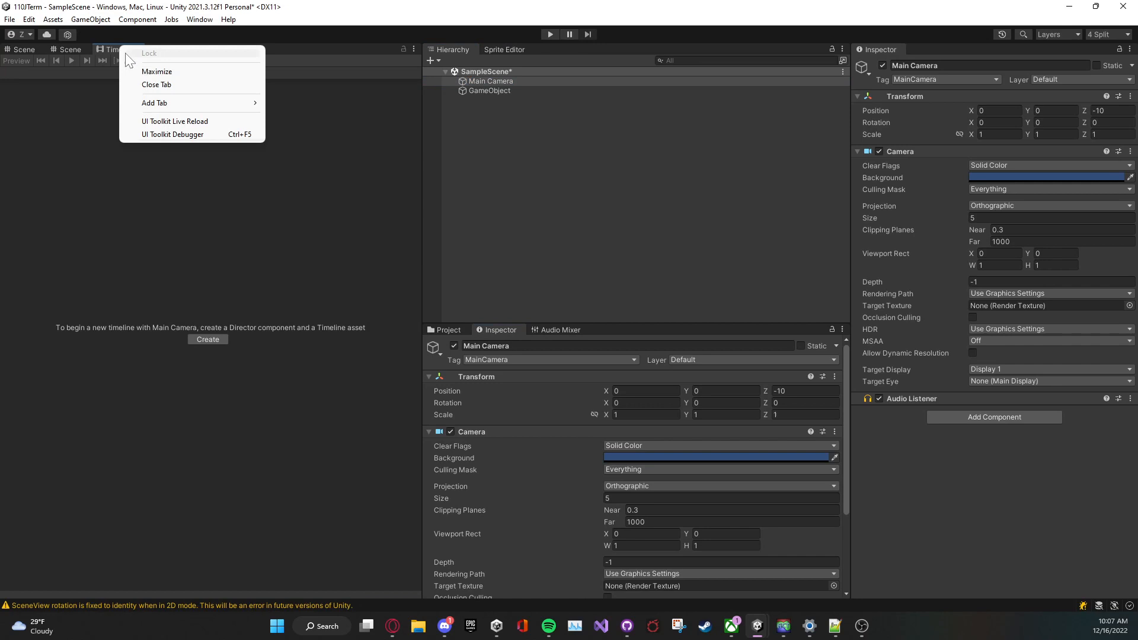
{"action": "left_click", "coordinate": [140, 84]}
{"action": "right_click", "coordinate": [564, 330]}
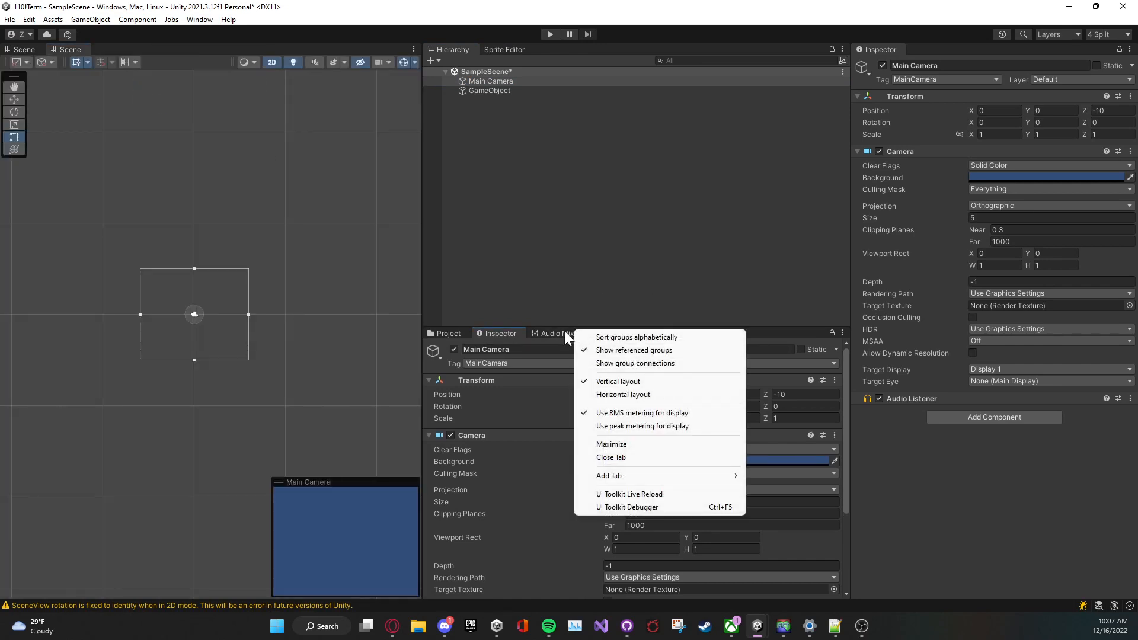
{"action": "left_click", "coordinate": [622, 459]}
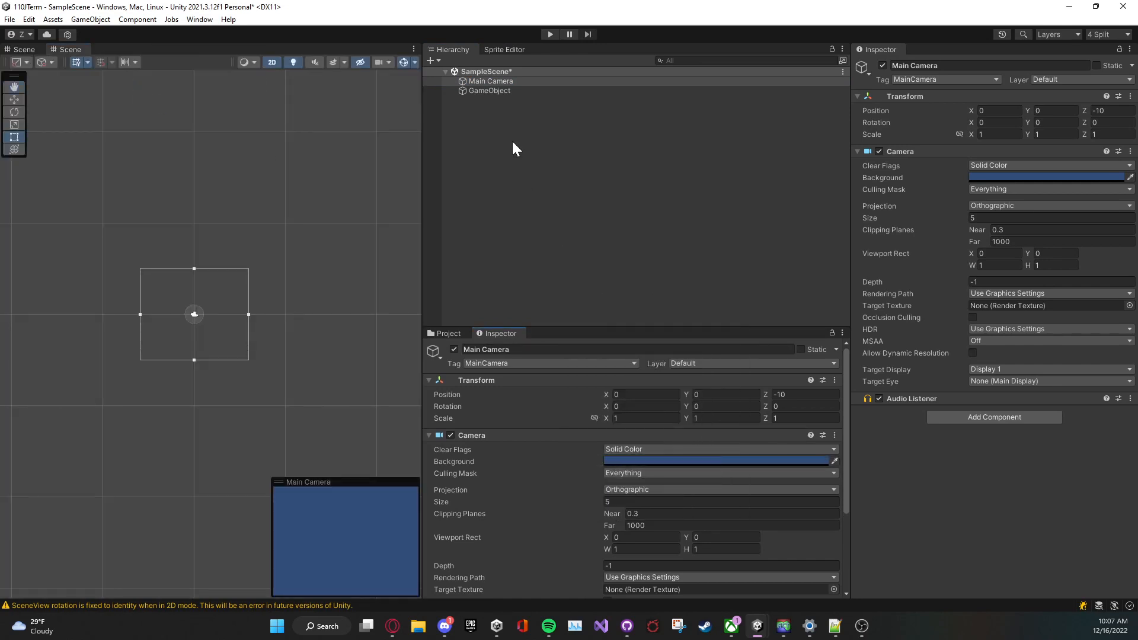
{"action": "right_click", "coordinate": [517, 49]}
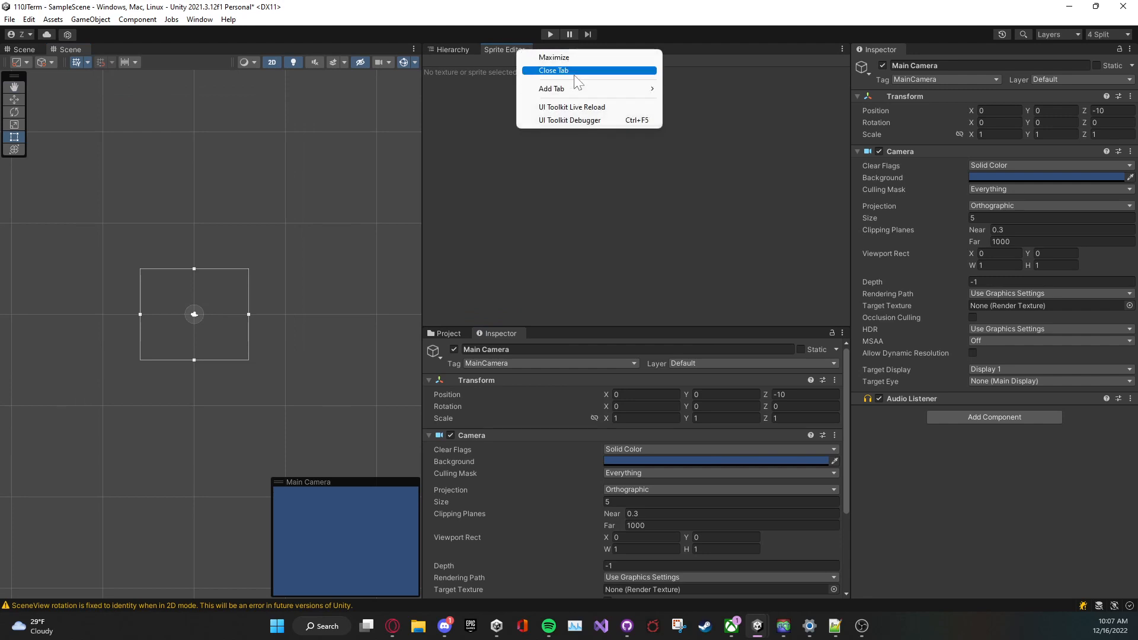
{"action": "left_click", "coordinate": [548, 69]}
View the Project and Inspector tabs in turn and enlarge their tab group upward, shrinking the Hierarchy above it.
{"action": "left_click", "coordinate": [456, 332]}
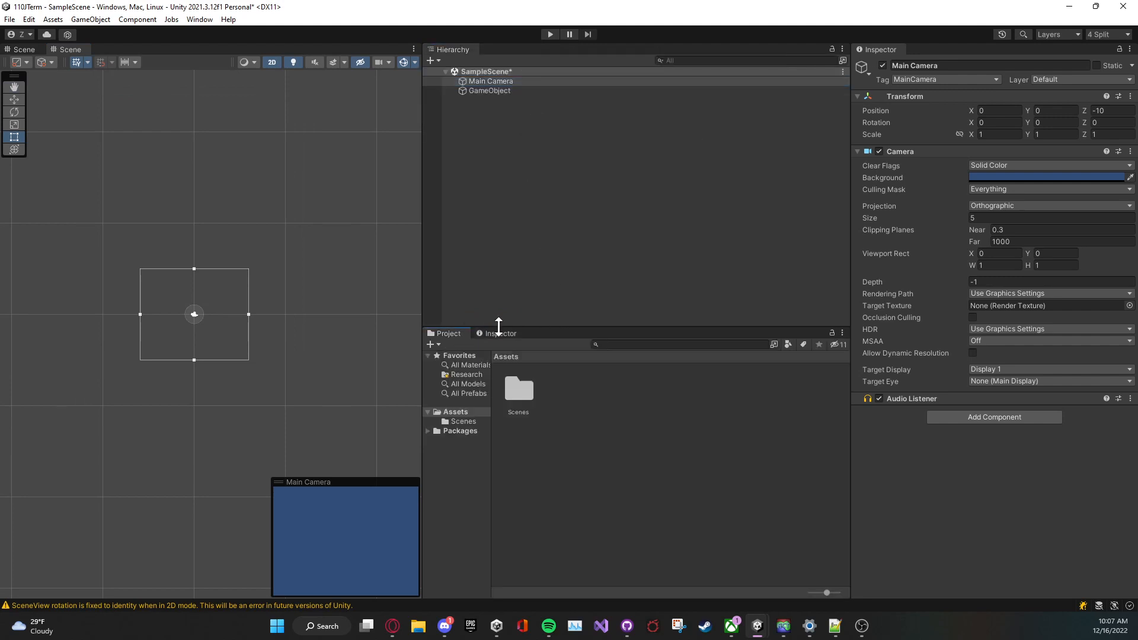
{"action": "left_click", "coordinate": [499, 334]}
{"action": "left_click_drag", "start_coordinate": [597, 323], "coordinate": [599, 281]}
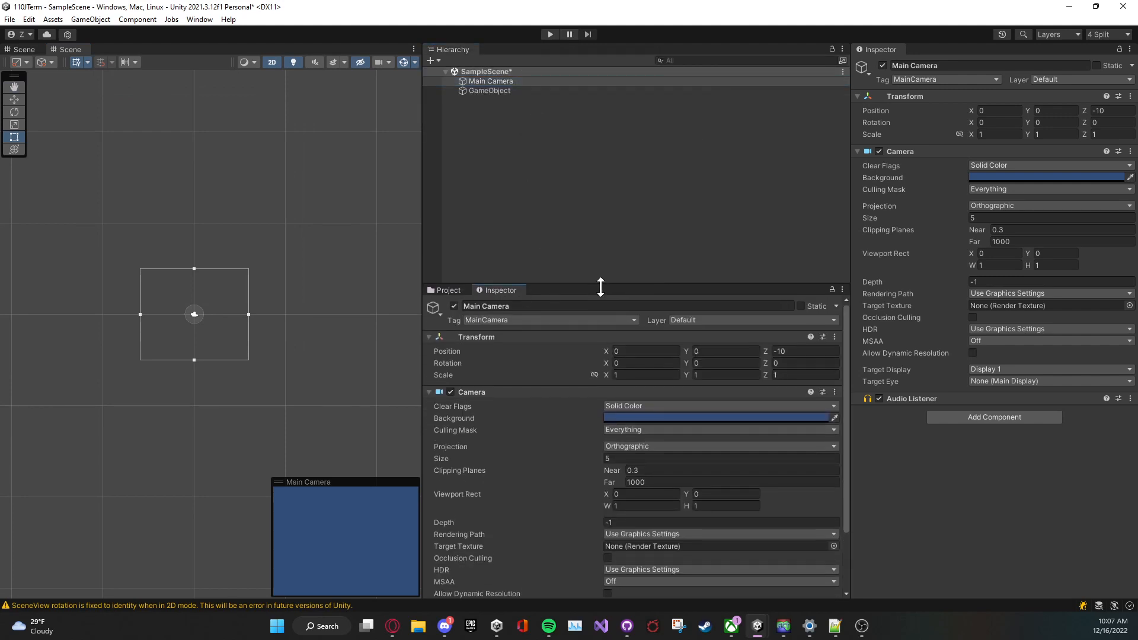
Switch the editor to the Default layout, and save the scene with nothing selected.
{"action": "left_click", "coordinate": [211, 21]}
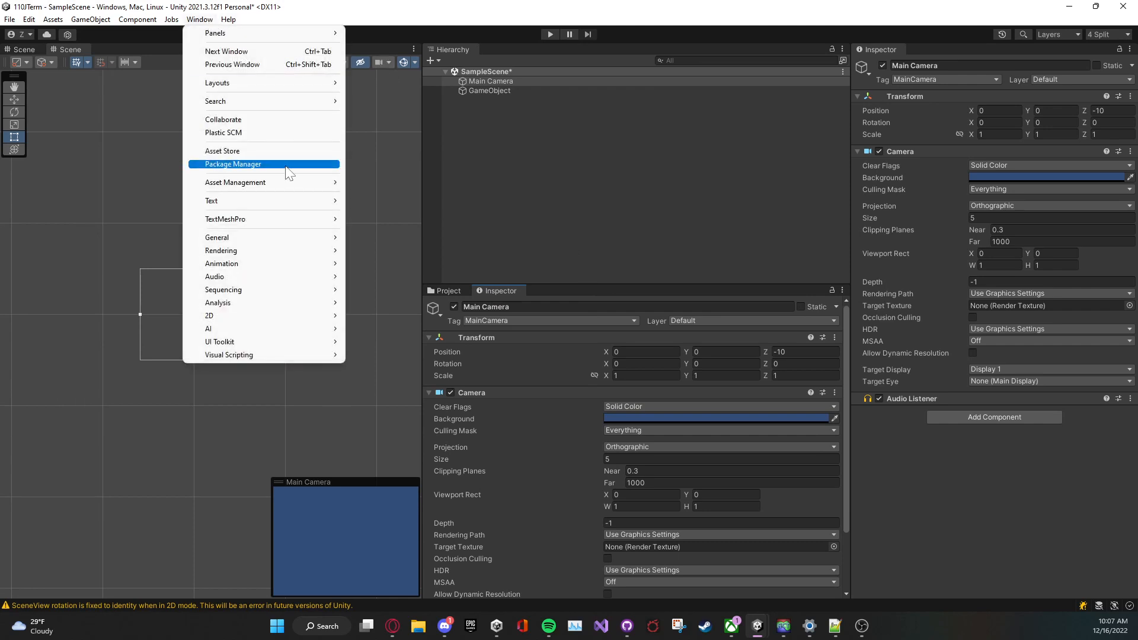
{"action": "mouse_move", "coordinate": [304, 88]}
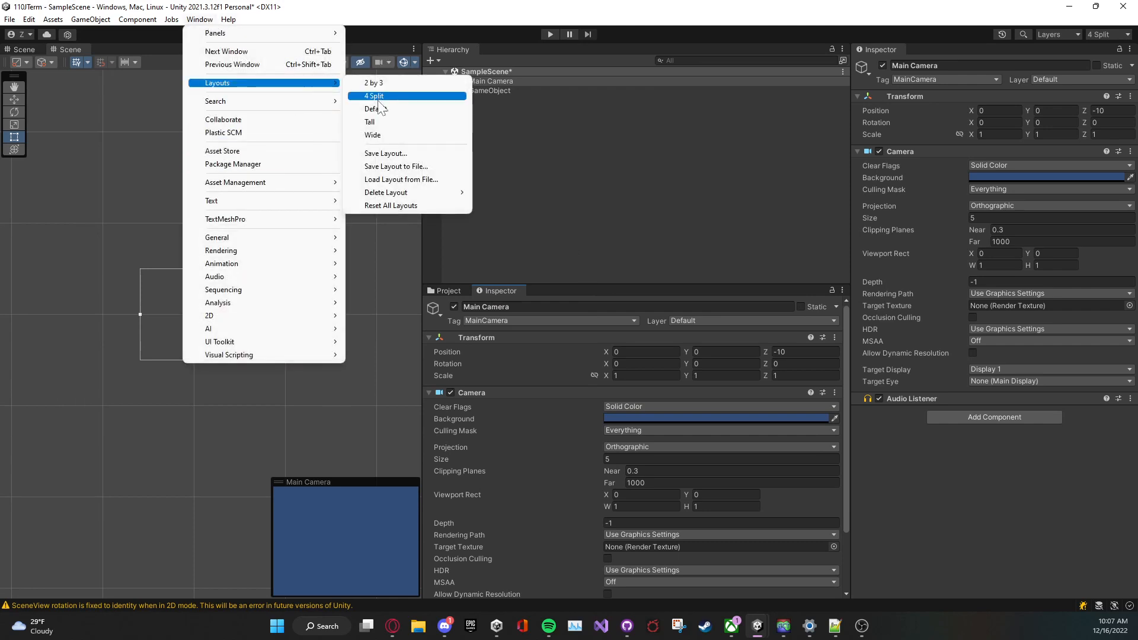
{"action": "left_click", "coordinate": [379, 110]}
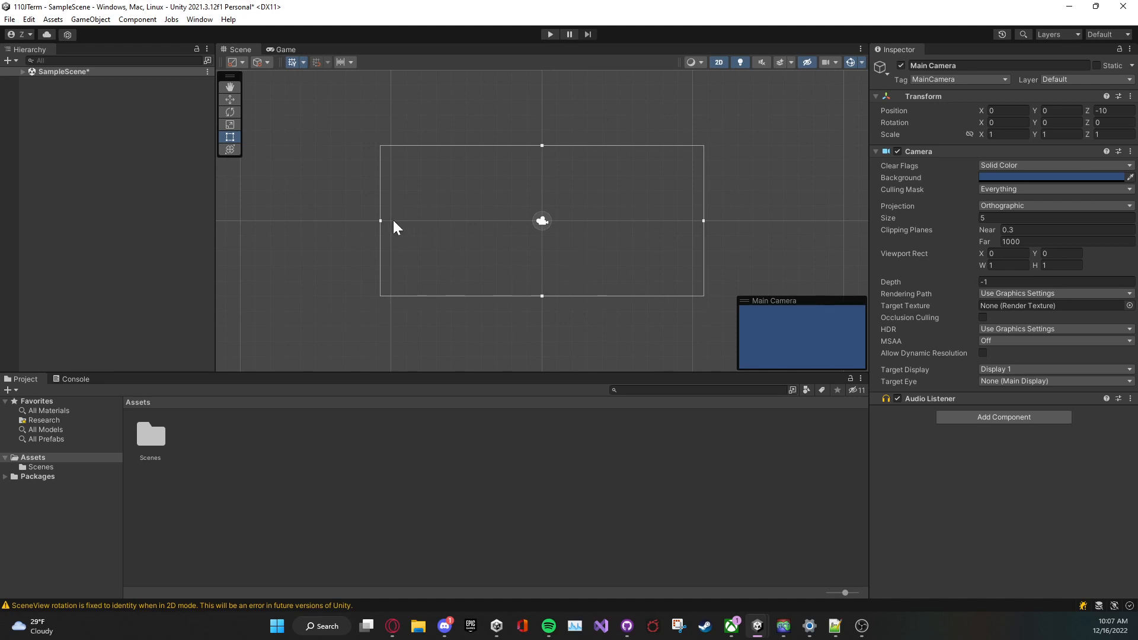
{"action": "left_click", "coordinate": [385, 205]}
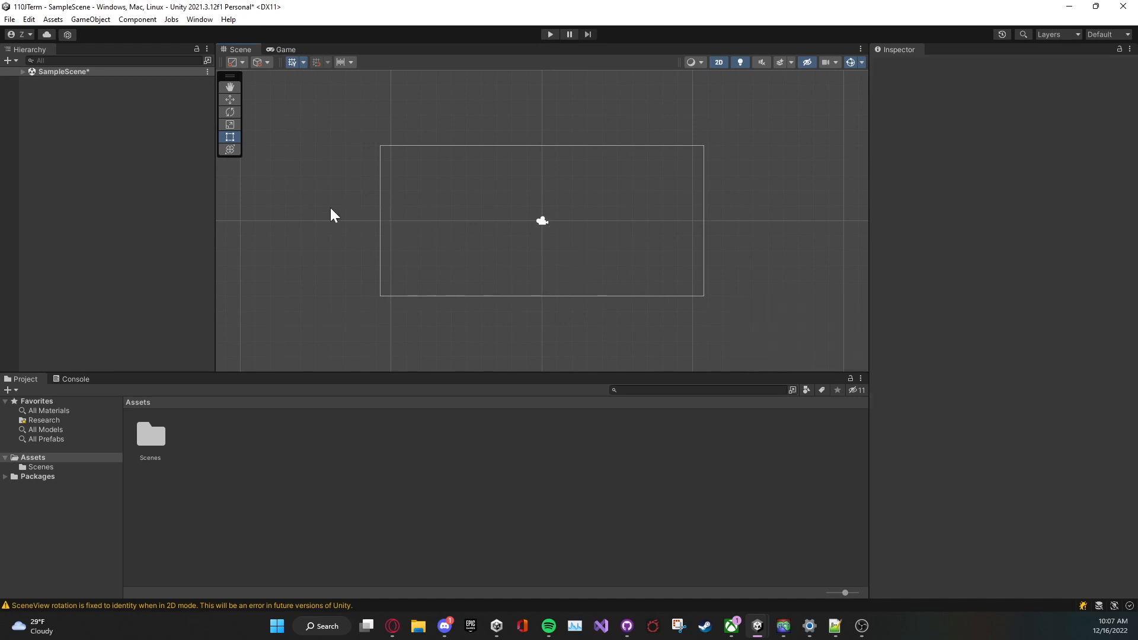
{"action": "key", "text": "ctrl+s"}
Expand SampleScene in the Hierarchy and select its GameObject followed by the Main Camera.
{"action": "left_click", "coordinate": [27, 72]}
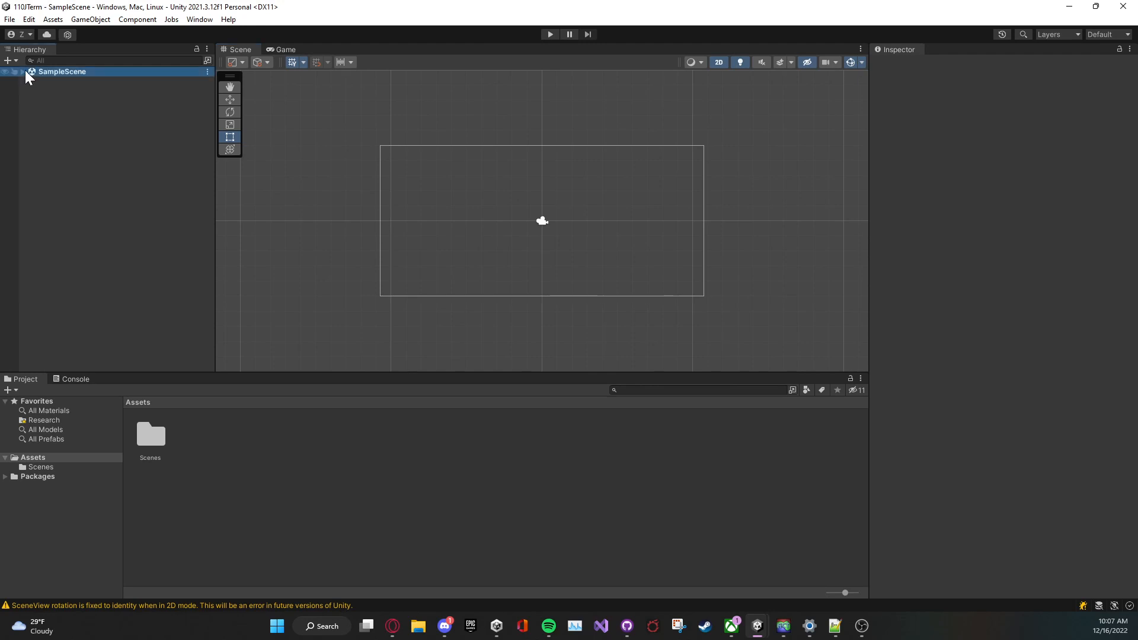
{"action": "left_click", "coordinate": [24, 72]}
{"action": "left_click", "coordinate": [132, 92]}
{"action": "left_click", "coordinate": [135, 80]}
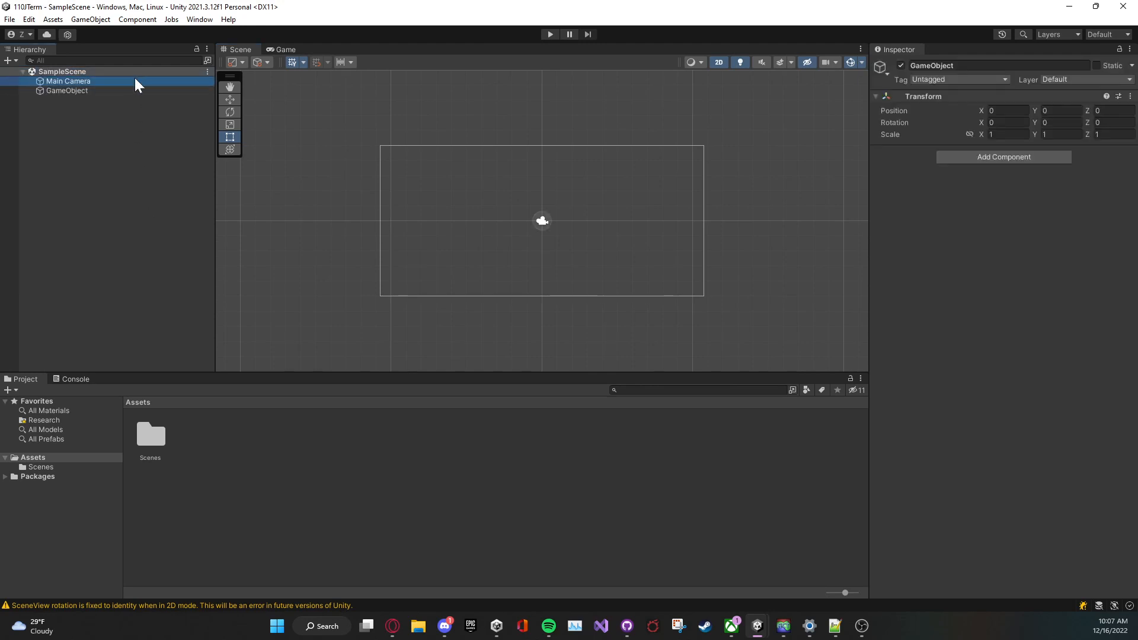
Create a 2D Square sprite in the Hierarchy and move it to about X -9, Y 3.95, inside the camera frame's upper-left corner.
{"action": "left_click", "coordinate": [135, 104]}
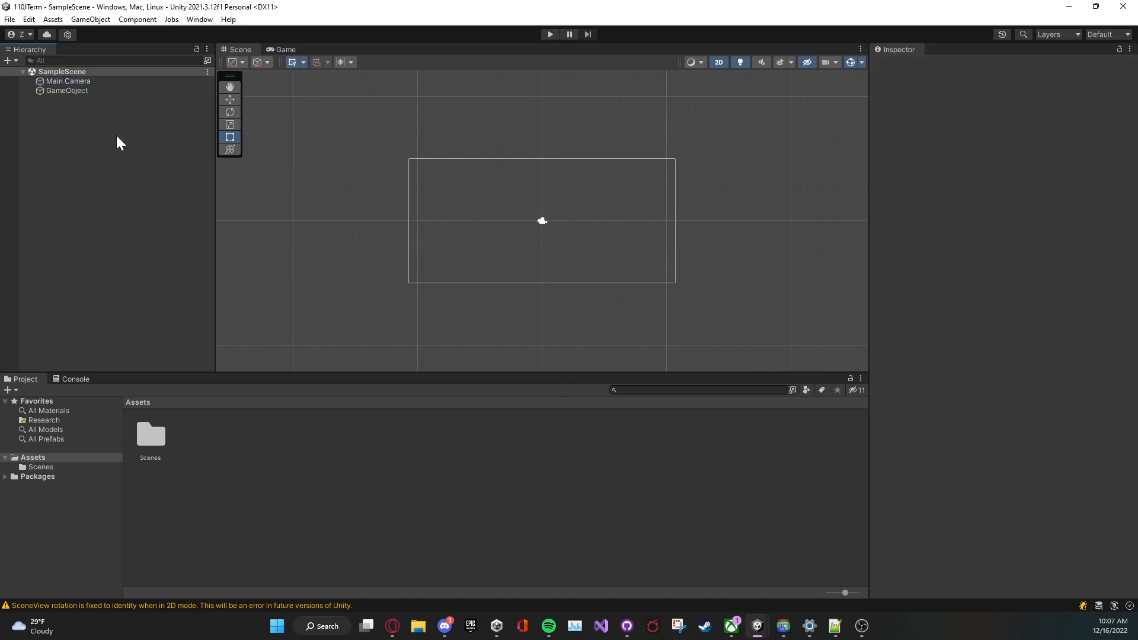
{"action": "right_click", "coordinate": [117, 137]}
{"action": "mouse_move", "coordinate": [254, 291]}
{"action": "mouse_move", "coordinate": [292, 293]}
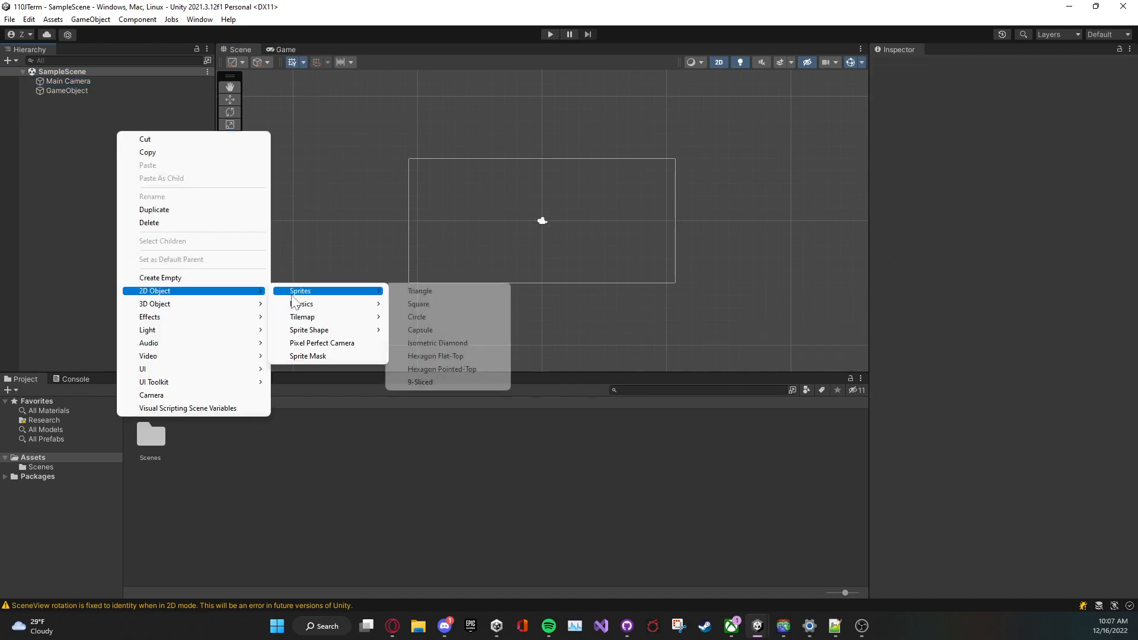
{"action": "left_click", "coordinate": [498, 303]}
{"action": "scroll", "coordinate": [533, 231], "scroll_direction": "up", "scroll_amount": 4}
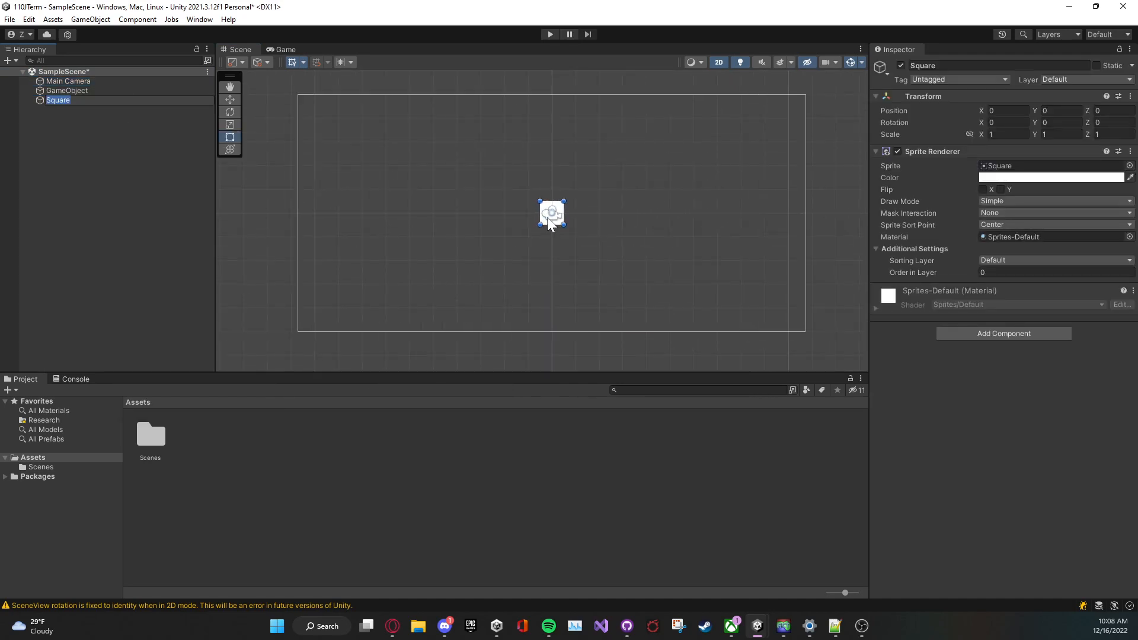
{"action": "left_click_drag", "start_coordinate": [559, 213], "coordinate": [343, 120]}
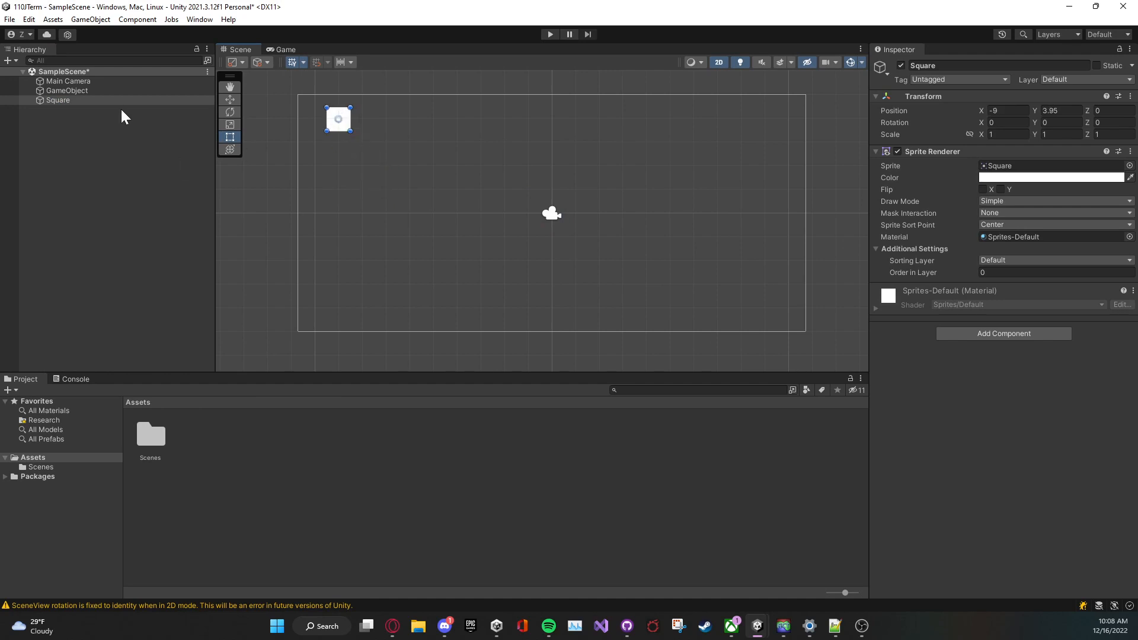
Select the Main Camera, GameObject and Square repeatedly in turn to compare their components in the Inspector.
{"action": "left_click", "coordinate": [126, 91]}
{"action": "left_click", "coordinate": [128, 82]}
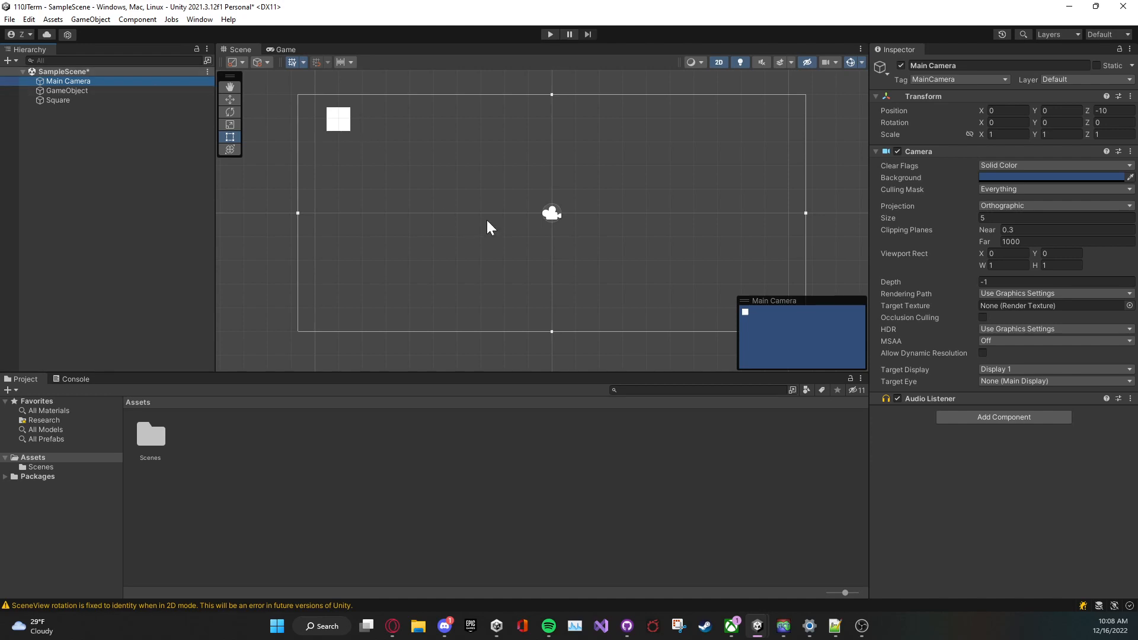
{"action": "left_click", "coordinate": [93, 92]}
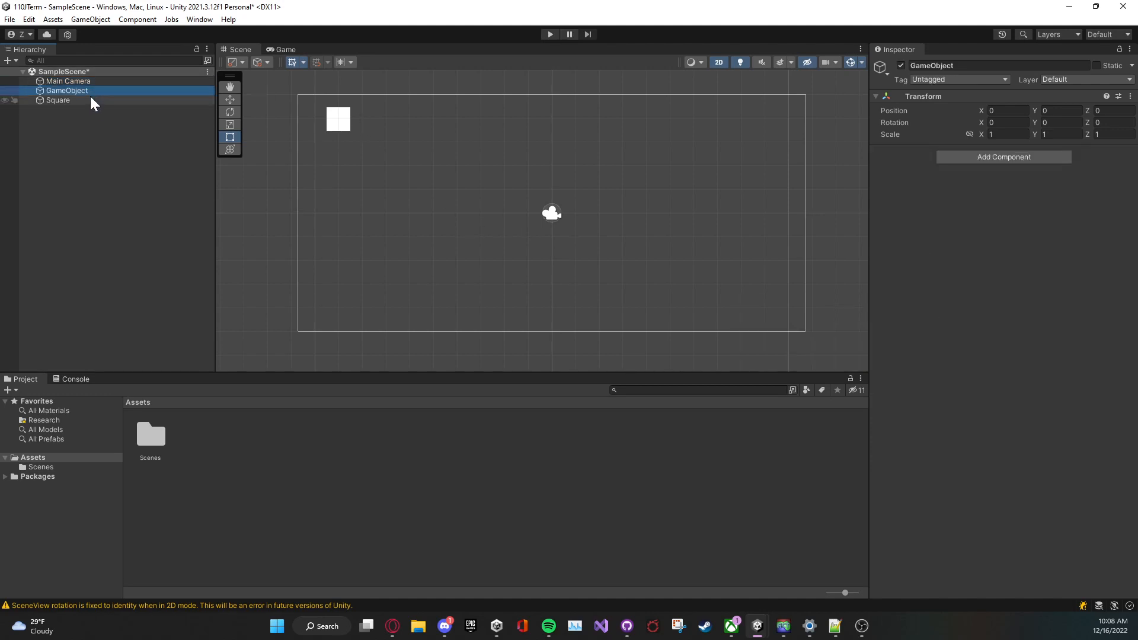
{"action": "left_click", "coordinate": [92, 100]}
{"action": "scroll", "coordinate": [365, 138], "scroll_direction": "up", "scroll_amount": 2}
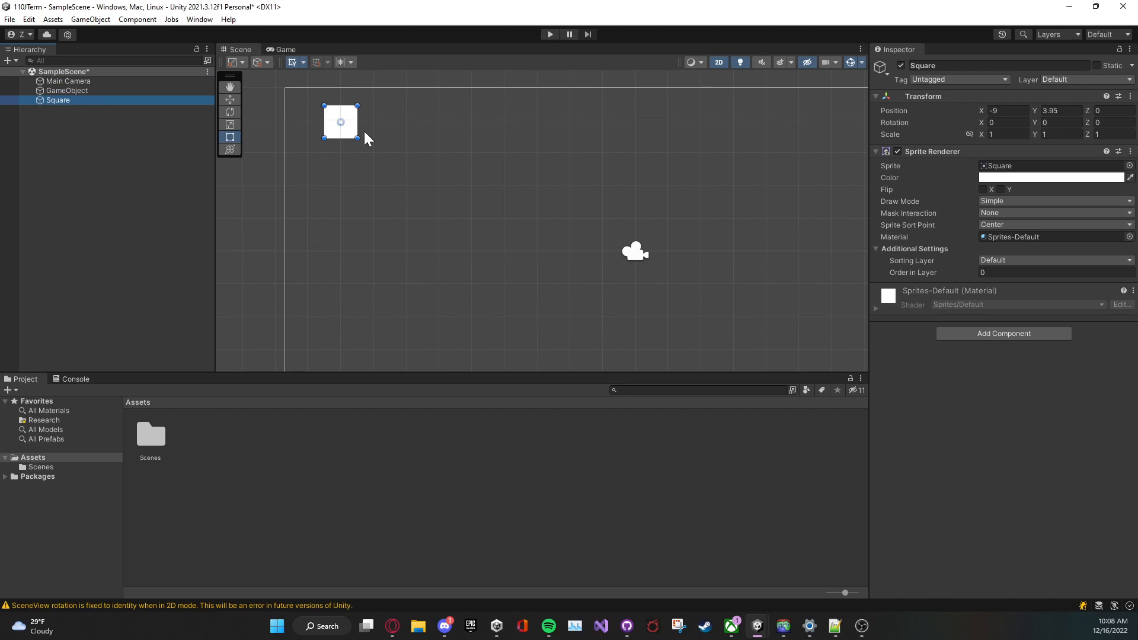
{"action": "left_click", "coordinate": [84, 81]}
{"action": "left_click", "coordinate": [83, 90]}
{"action": "left_click", "coordinate": [83, 100]}
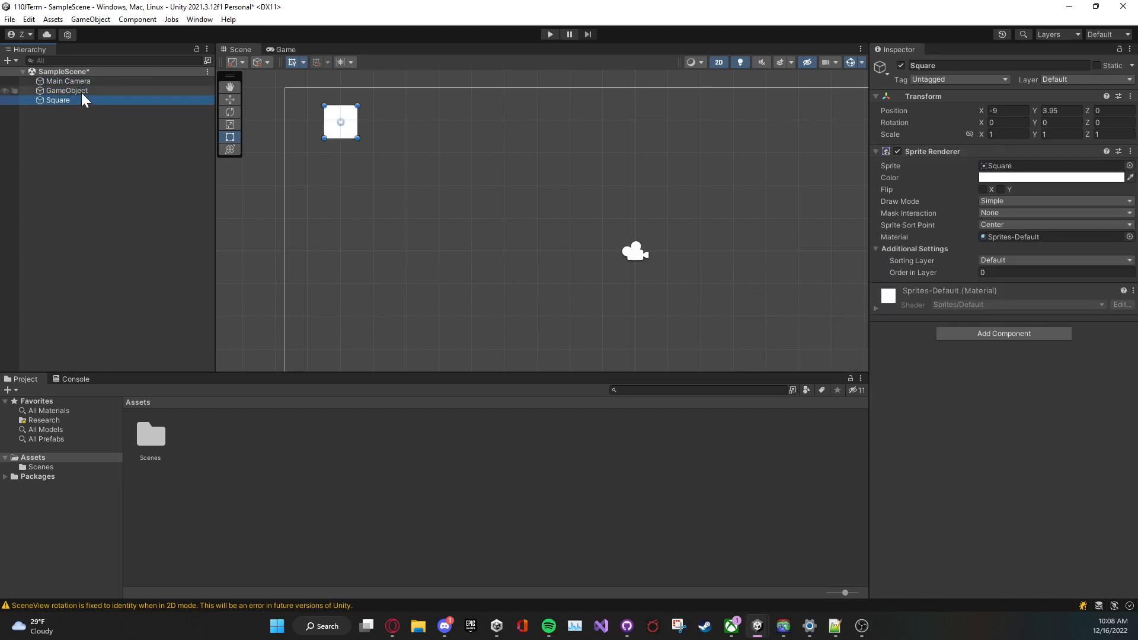
{"action": "left_click", "coordinate": [83, 91]}
{"action": "left_click", "coordinate": [84, 81]}
{"action": "left_click", "coordinate": [82, 91]}
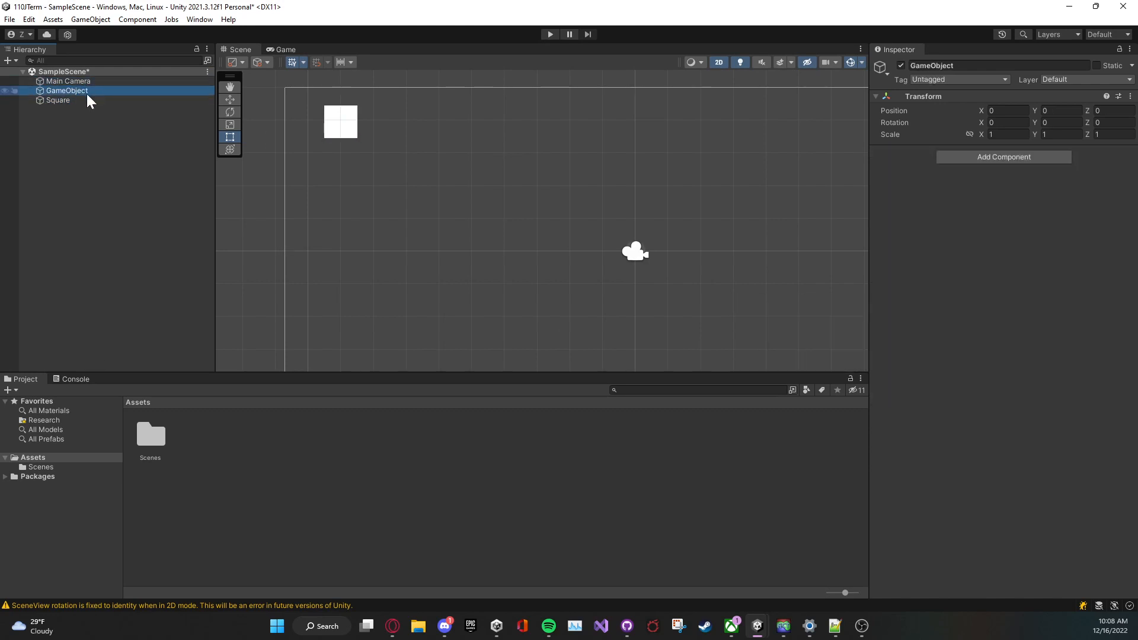
{"action": "left_click", "coordinate": [87, 101]}
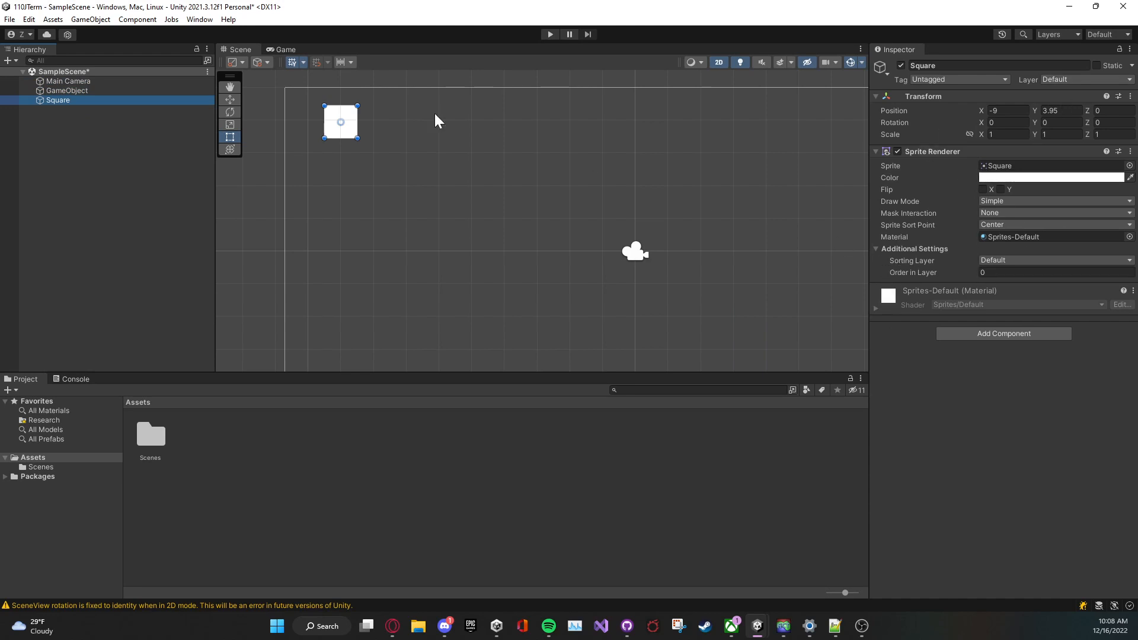
{"action": "left_click", "coordinate": [68, 81]}
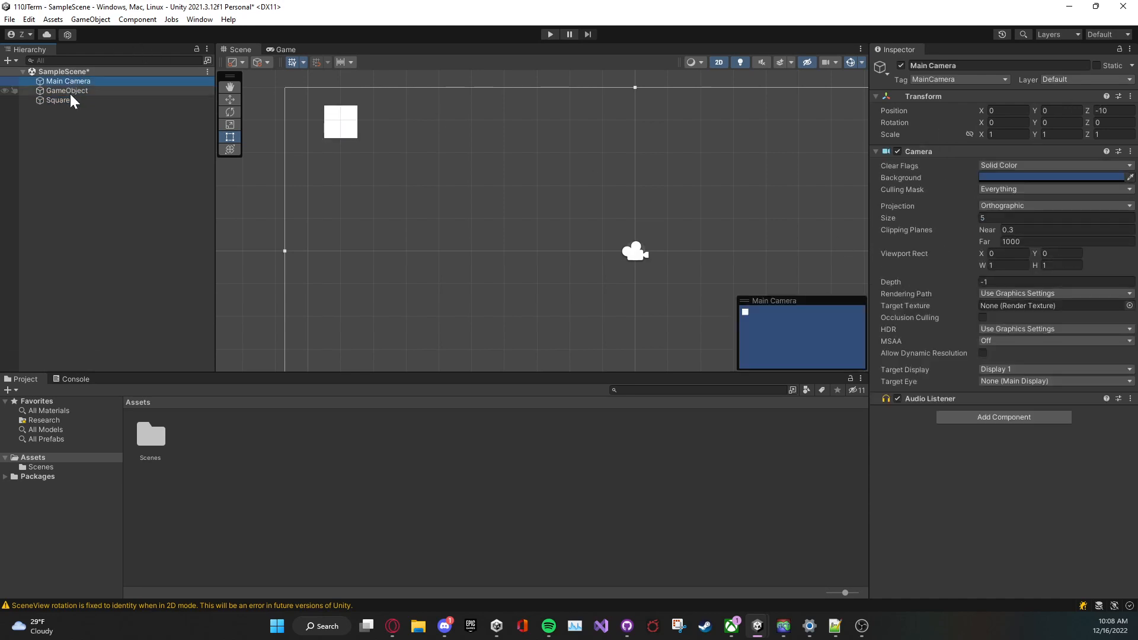
{"action": "left_click", "coordinate": [71, 93]}
{"action": "left_click", "coordinate": [68, 102]}
{"action": "left_click", "coordinate": [75, 91]}
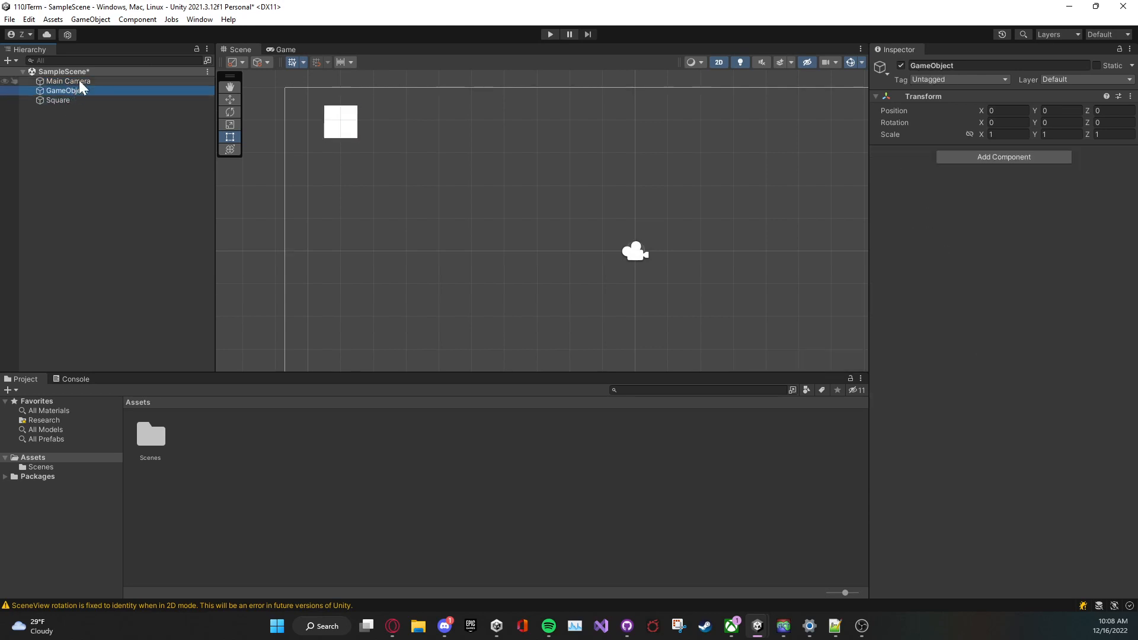
Collapse and re-expand the Main Camera's Camera component, and view the GameObject's and Square's components.
{"action": "left_click", "coordinate": [80, 83]}
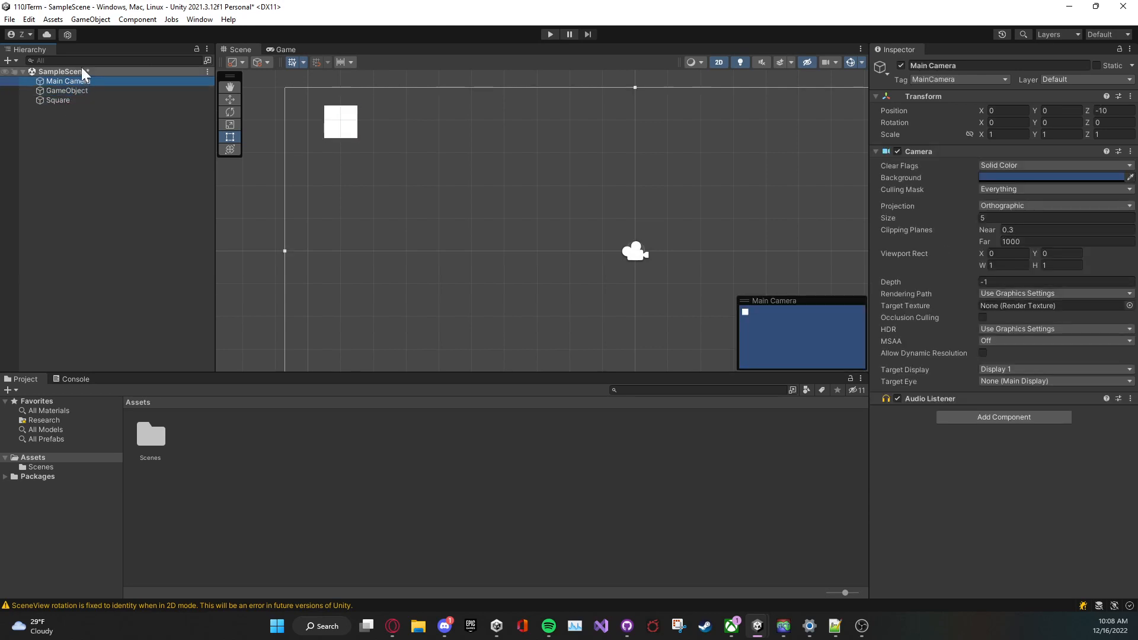
{"action": "left_click", "coordinate": [947, 151]}
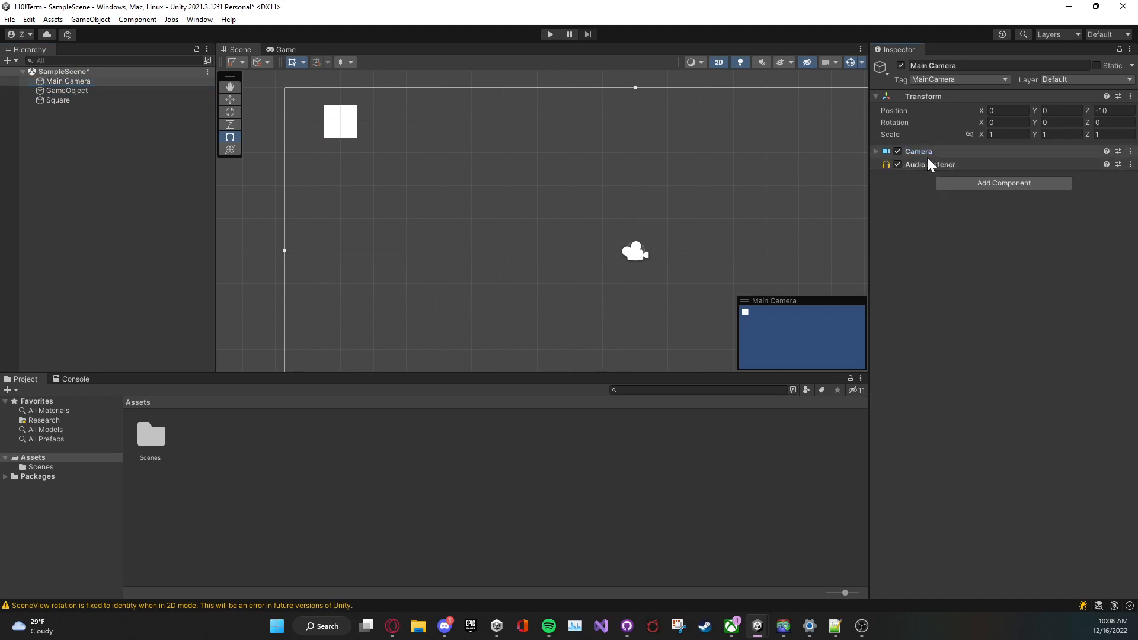
{"action": "left_click", "coordinate": [919, 152]}
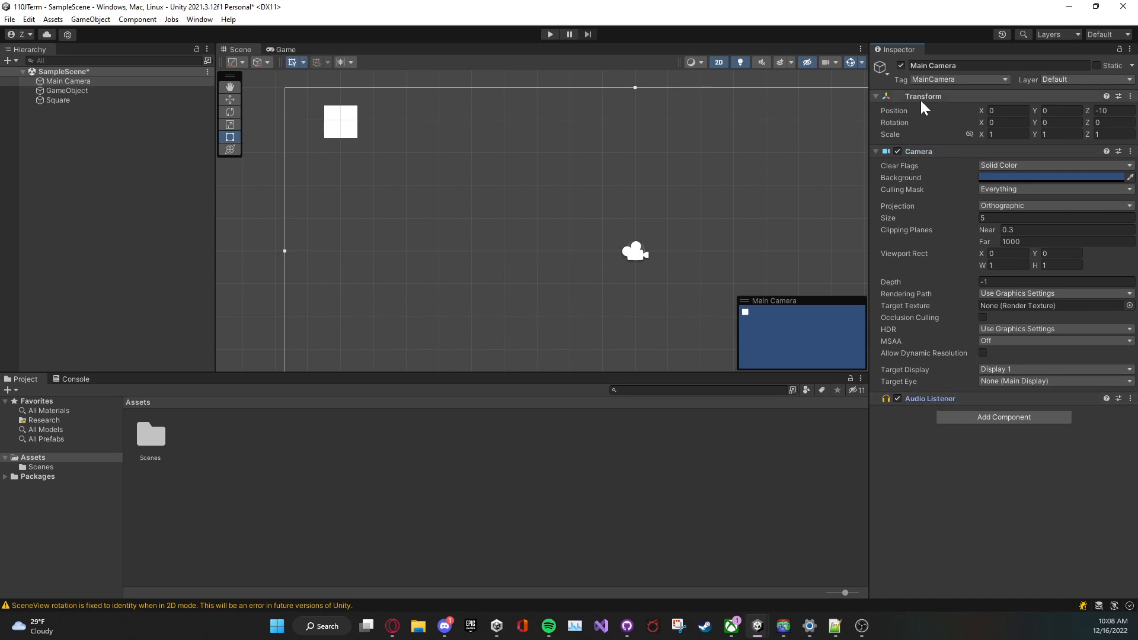
{"action": "left_click", "coordinate": [109, 91]}
{"action": "left_click", "coordinate": [105, 100]}
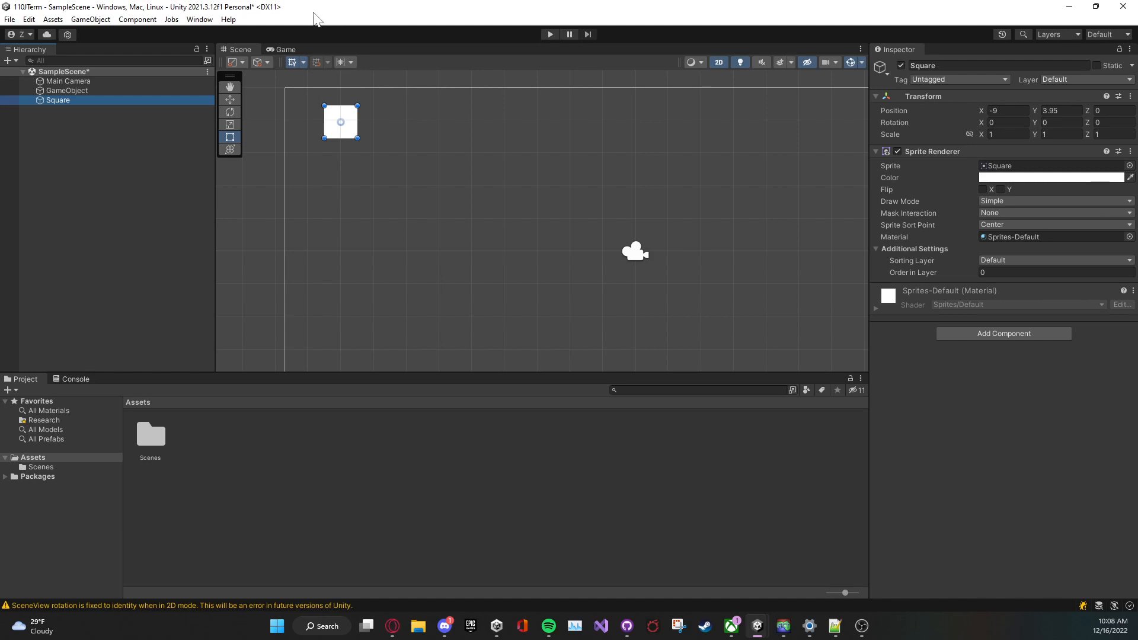
Add a second Inspector tab to the existing Inspector's tab group.
{"action": "left_click", "coordinate": [209, 20]}
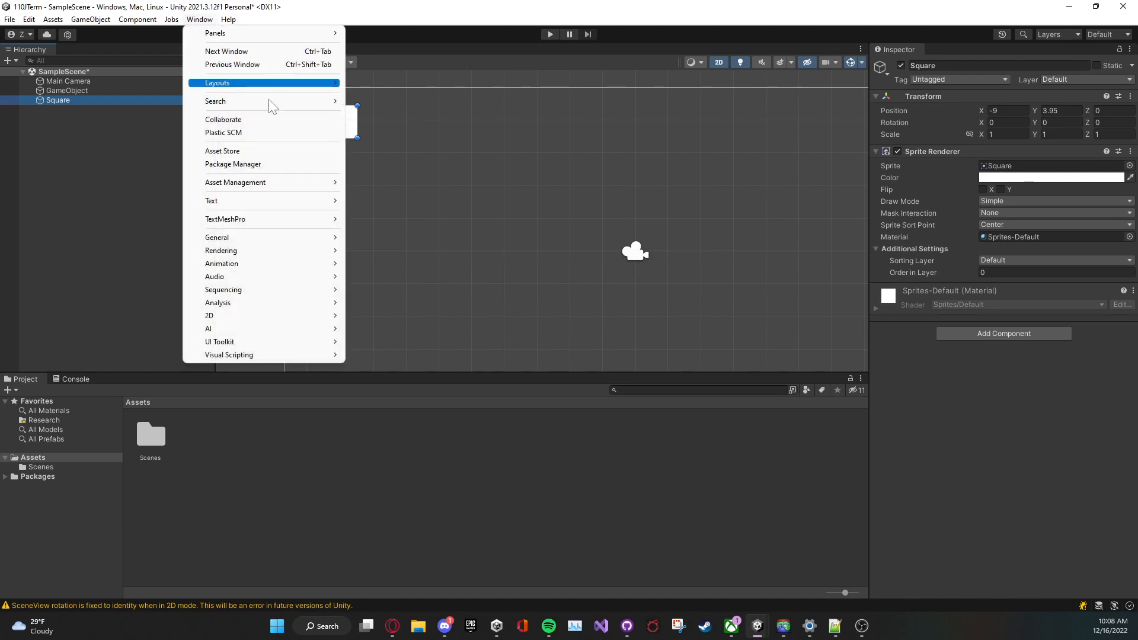
{"action": "mouse_move", "coordinate": [299, 229]}
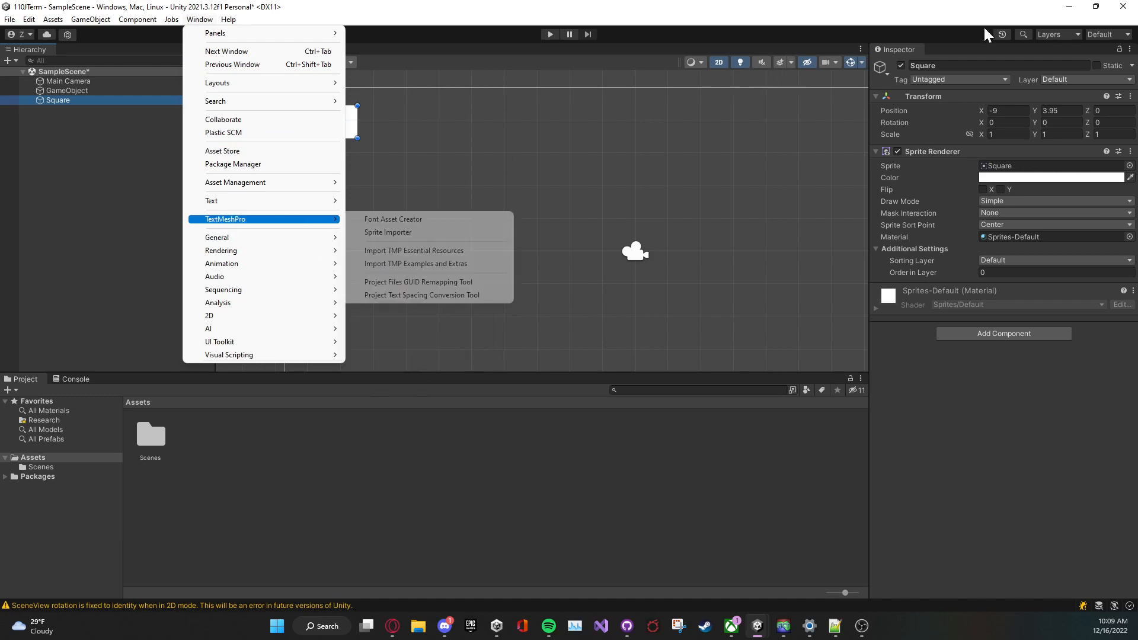
{"action": "left_click", "coordinate": [896, 59]}
{"action": "right_click", "coordinate": [888, 46]}
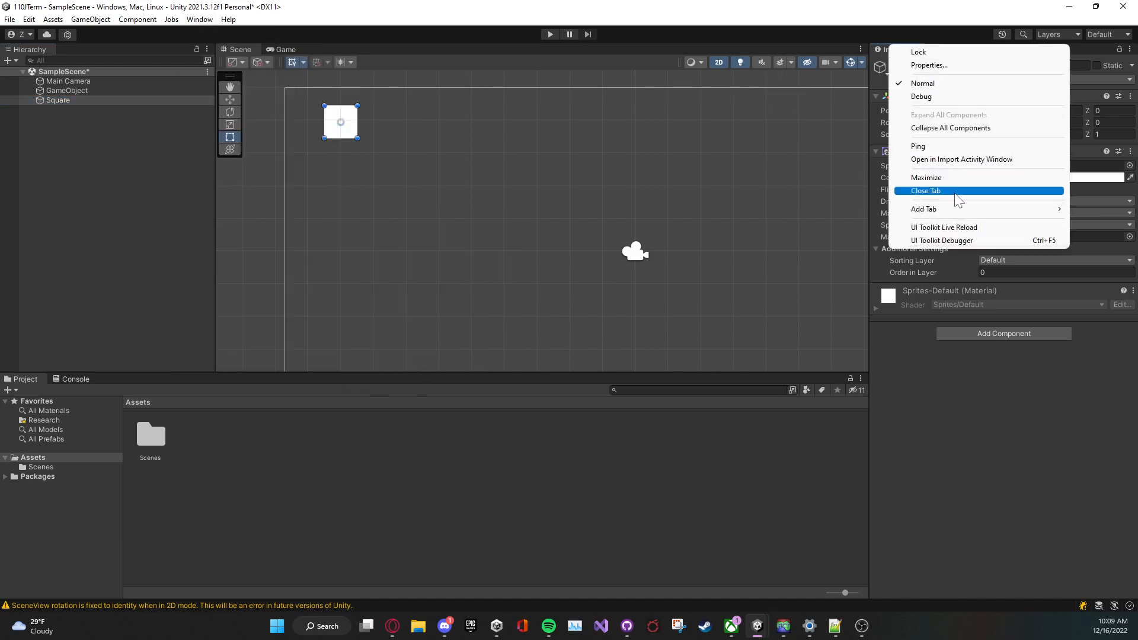
{"action": "mouse_move", "coordinate": [948, 212]}
{"action": "left_click", "coordinate": [837, 235]}
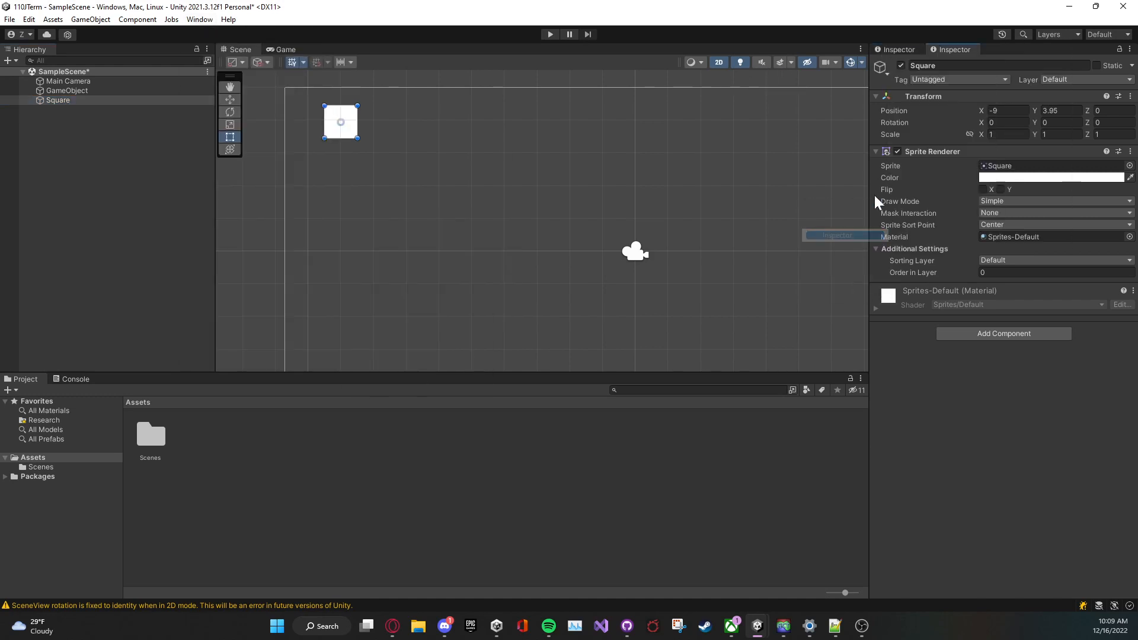
Widen the Inspector area and dock the two Inspectors side by side as separate columns next to the Scene view.
{"action": "left_click_drag", "start_coordinate": [866, 129], "coordinate": [687, 128]}
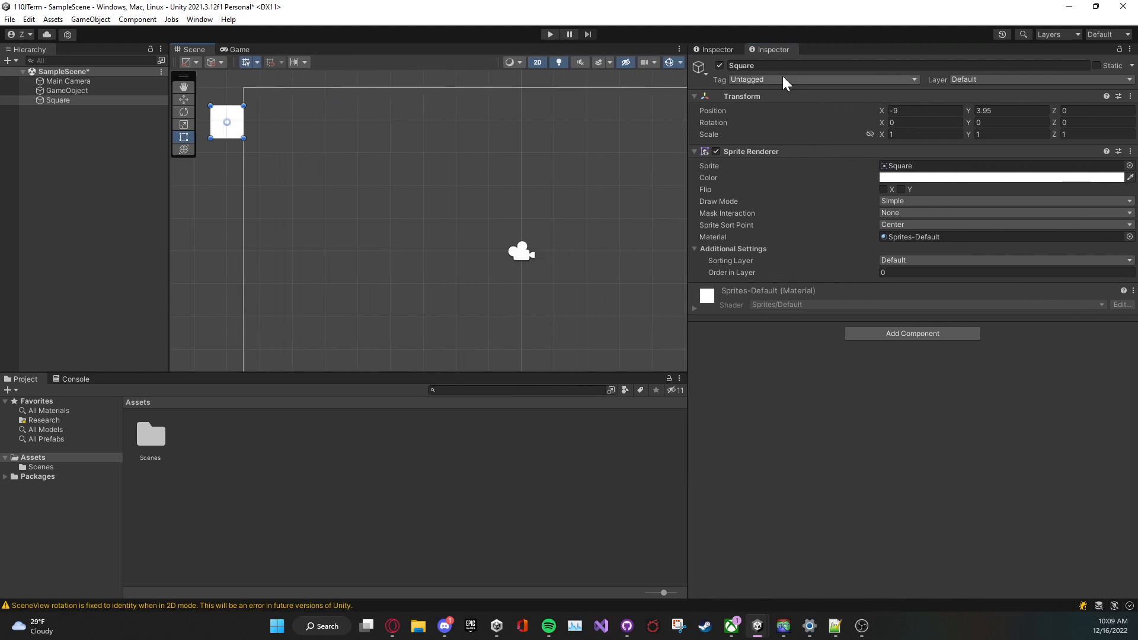
{"action": "left_click_drag", "start_coordinate": [782, 50], "coordinate": [841, 325]}
{"action": "left_click_drag", "start_coordinate": [737, 342], "coordinate": [869, 226]}
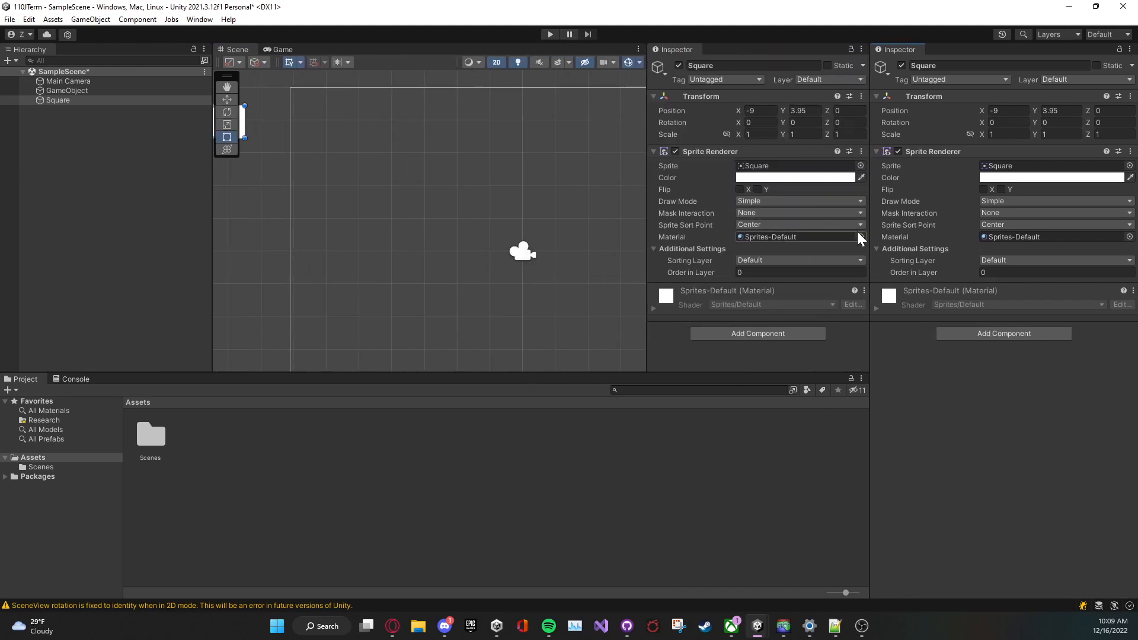
Select and frame the Main Camera, and lock the Inspector nearest the Scene view to it.
{"action": "left_click", "coordinate": [83, 82]}
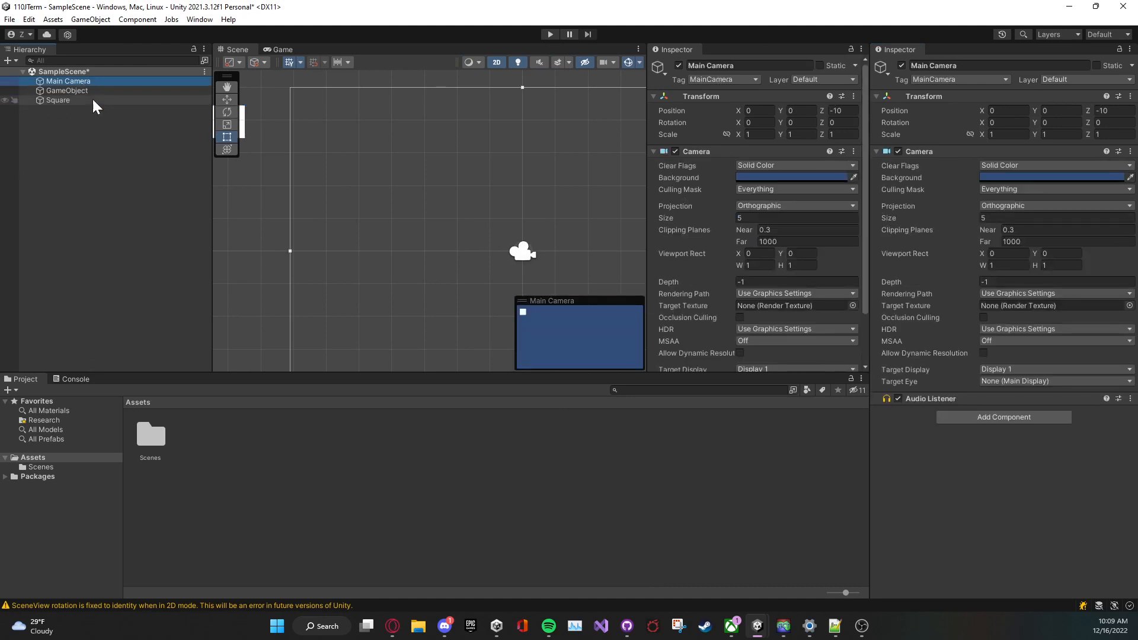
{"action": "key", "text": "f"}
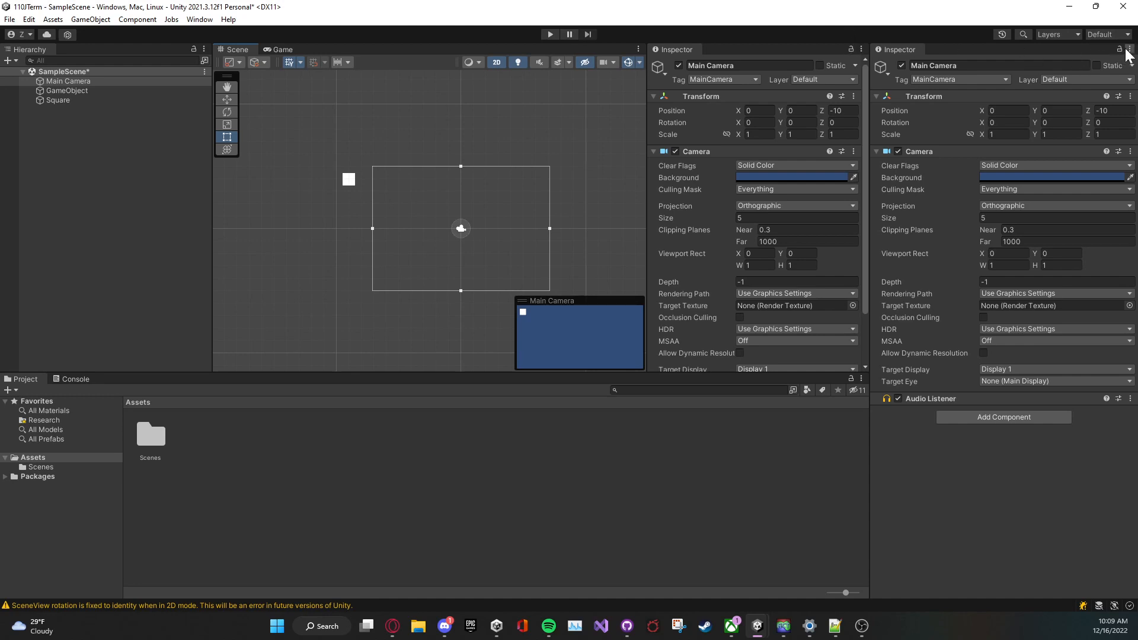
{"action": "left_click", "coordinate": [849, 51]}
Select the GameObject followed by the Square to show them in the unlocked Inspector, and frame the Square in the Scene view.
{"action": "left_click", "coordinate": [148, 89]}
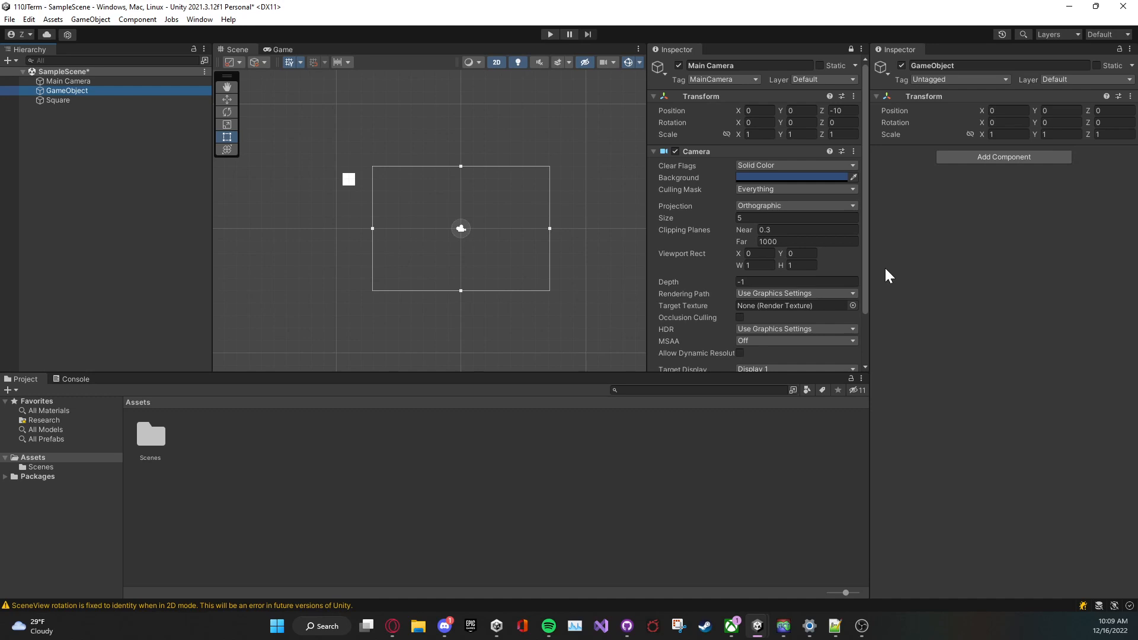
{"action": "scroll", "coordinate": [717, 260], "scroll_direction": "down", "scroll_amount": 3}
{"action": "scroll", "coordinate": [717, 261], "scroll_direction": "up", "scroll_amount": 3}
{"action": "left_click", "coordinate": [134, 98]}
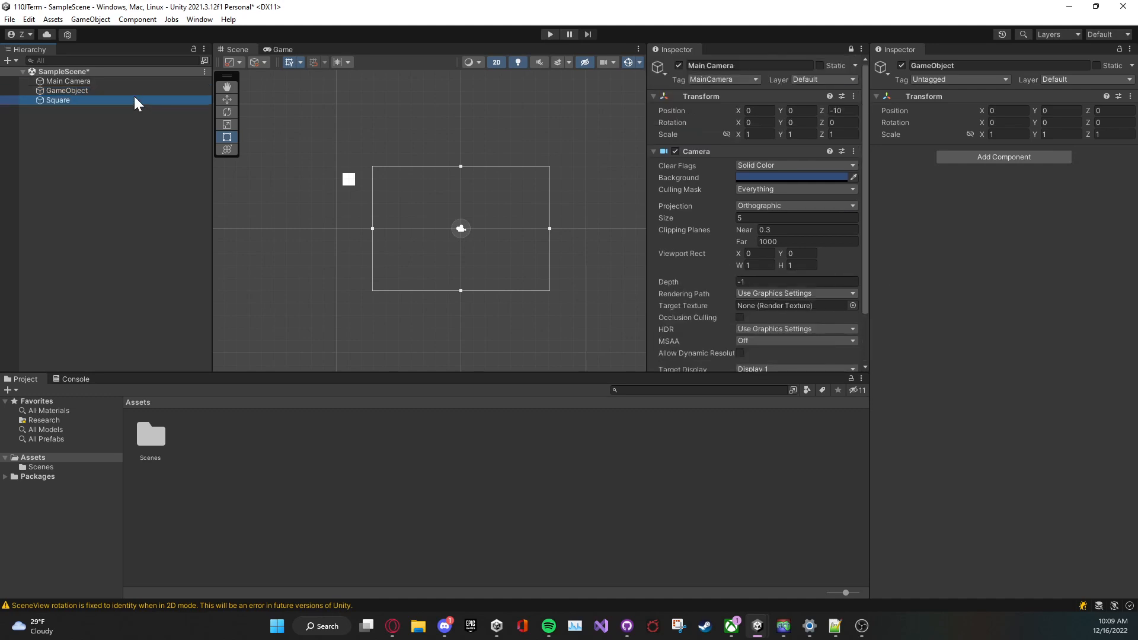
{"action": "double_click", "coordinate": [135, 98]}
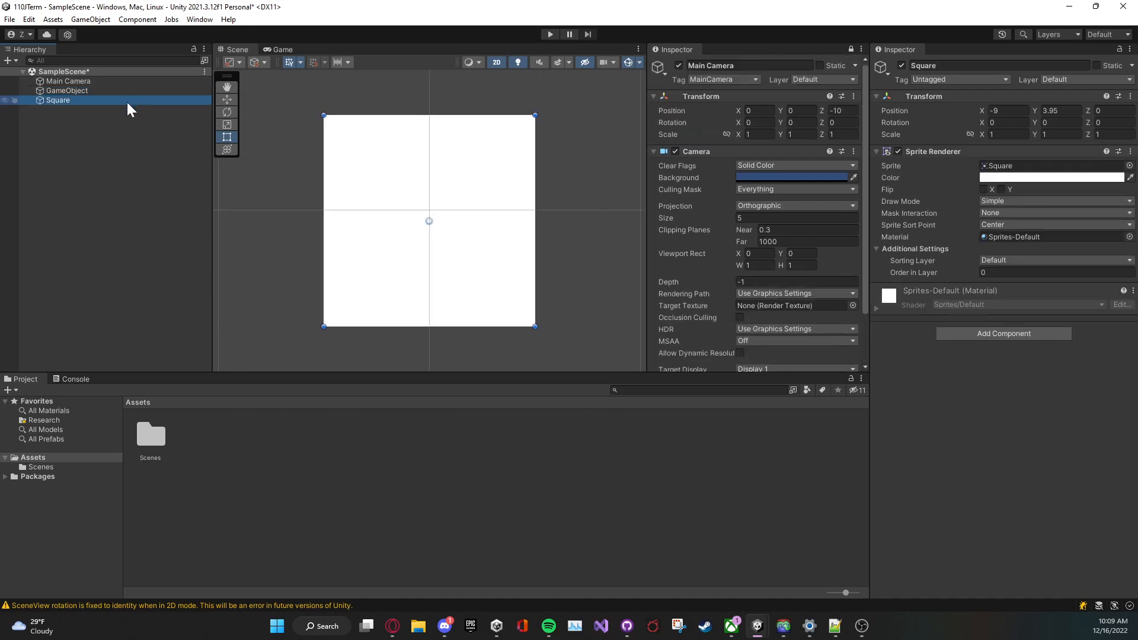
Set the Main Camera's position to X -9 and Y 3.95 in the locked Inspector, matching the Square's coordinates.
{"action": "scroll", "coordinate": [434, 252], "scroll_direction": "down", "scroll_amount": 5}
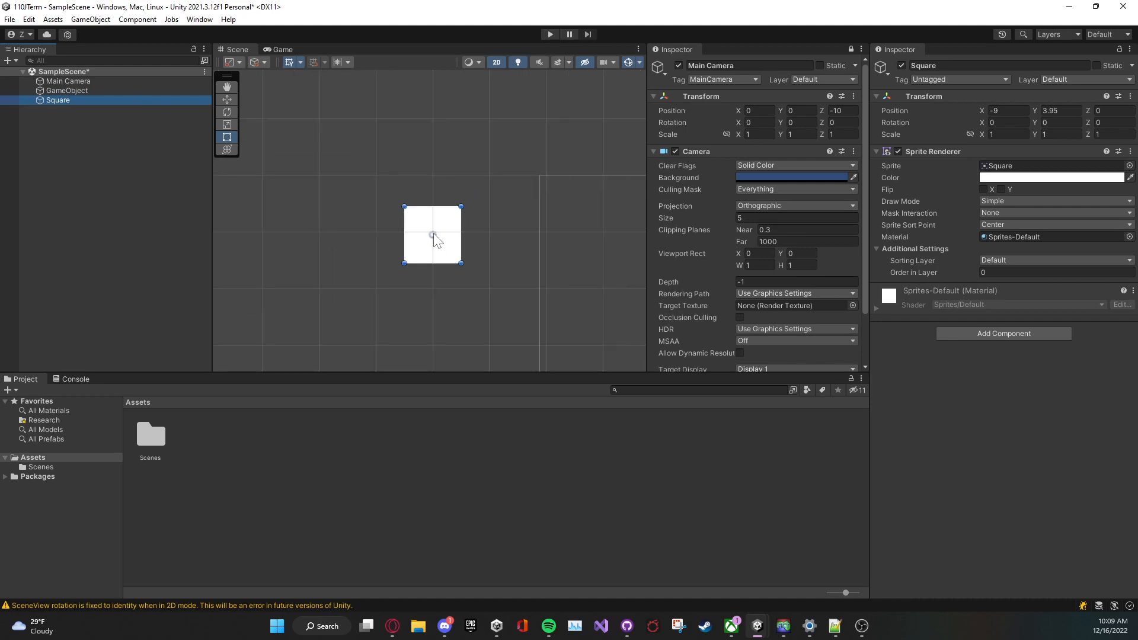
{"action": "scroll", "coordinate": [434, 234], "scroll_direction": "down", "scroll_amount": 5}
{"action": "middle_click_drag", "start_coordinate": [508, 254], "coordinate": [485, 234]}
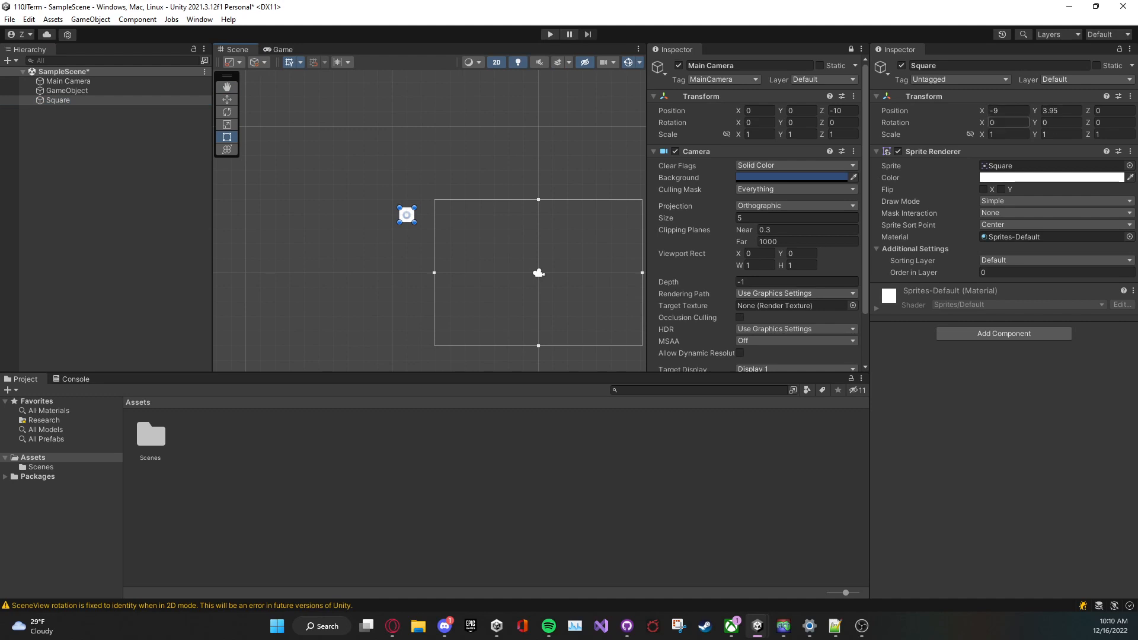
{"action": "left_click", "coordinate": [759, 110]}
{"action": "type", "text": "-9"}
{"action": "key", "text": "Tab"}
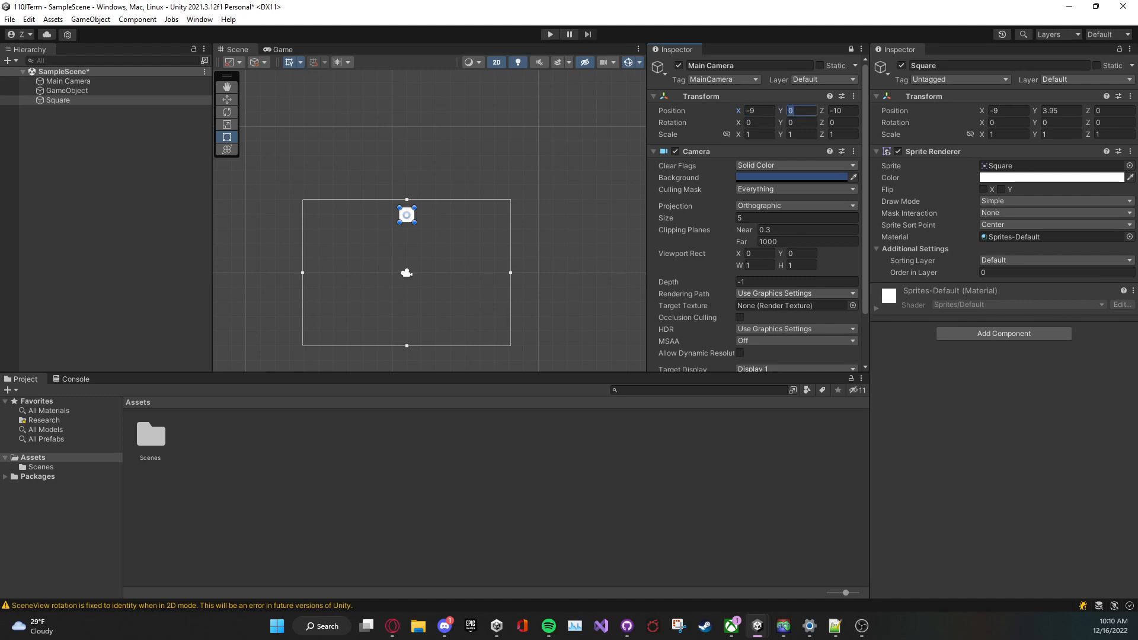
{"action": "type", "text": "3.95"}
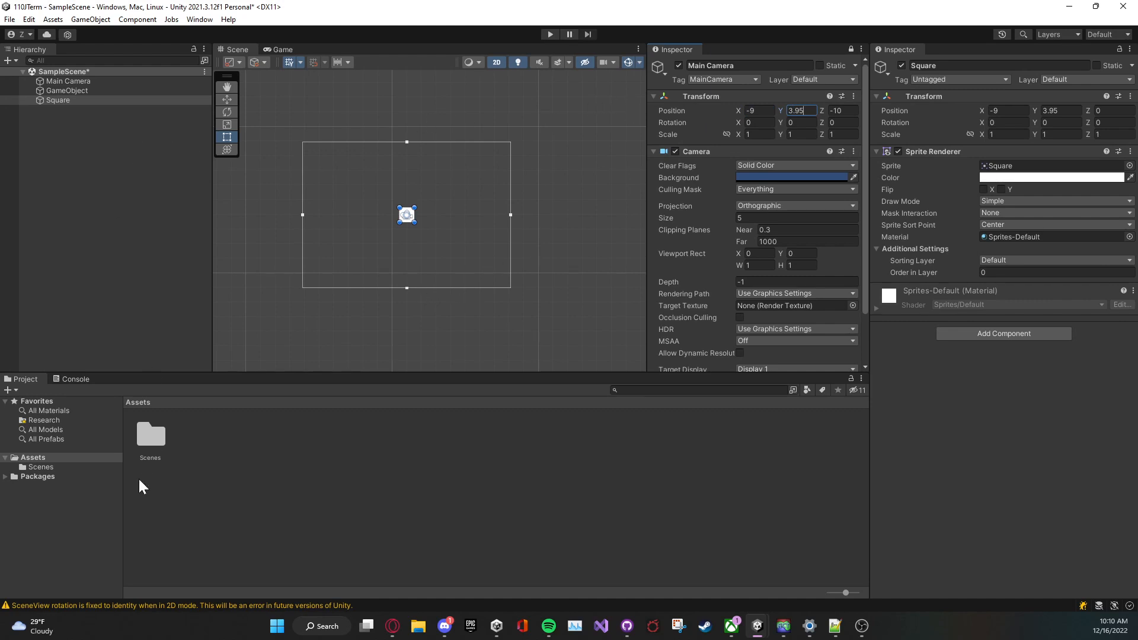
Browse the Project window's Assets and Scenes folders, including the SampleScene asset, and show the All Prefabs favorite.
{"action": "left_click", "coordinate": [146, 444]}
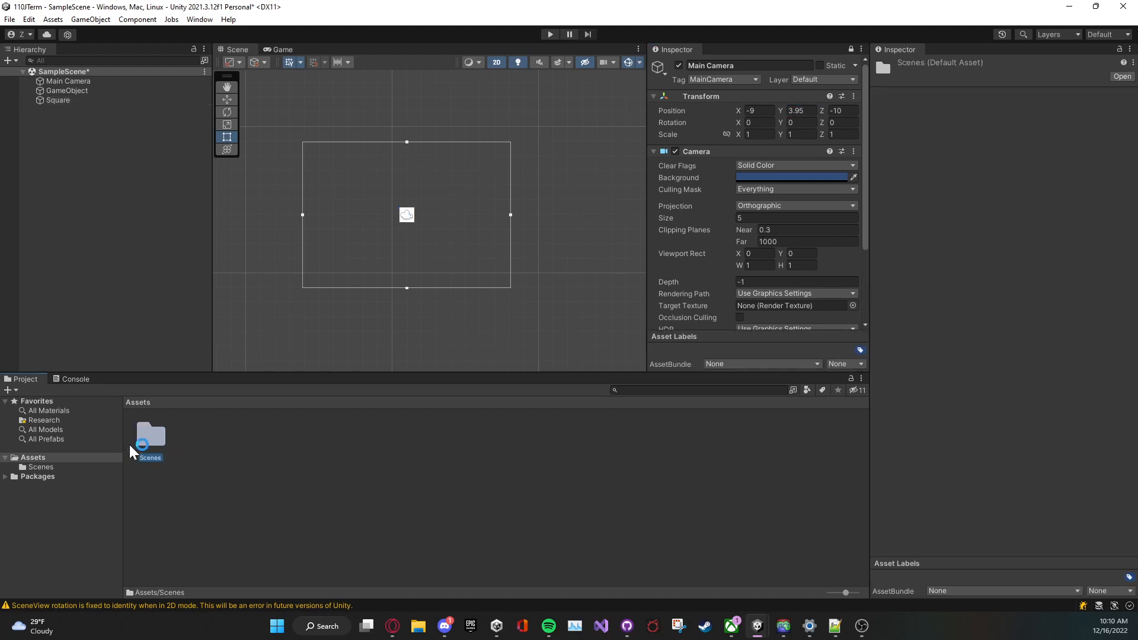
{"action": "left_click", "coordinate": [43, 467]}
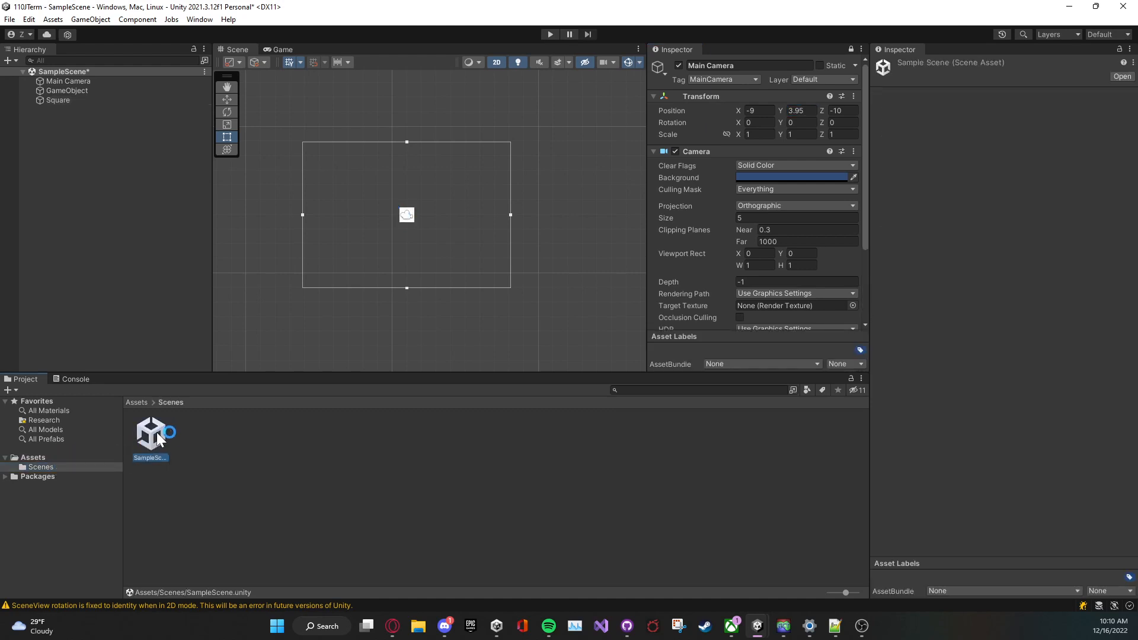
{"action": "left_click", "coordinate": [33, 457]}
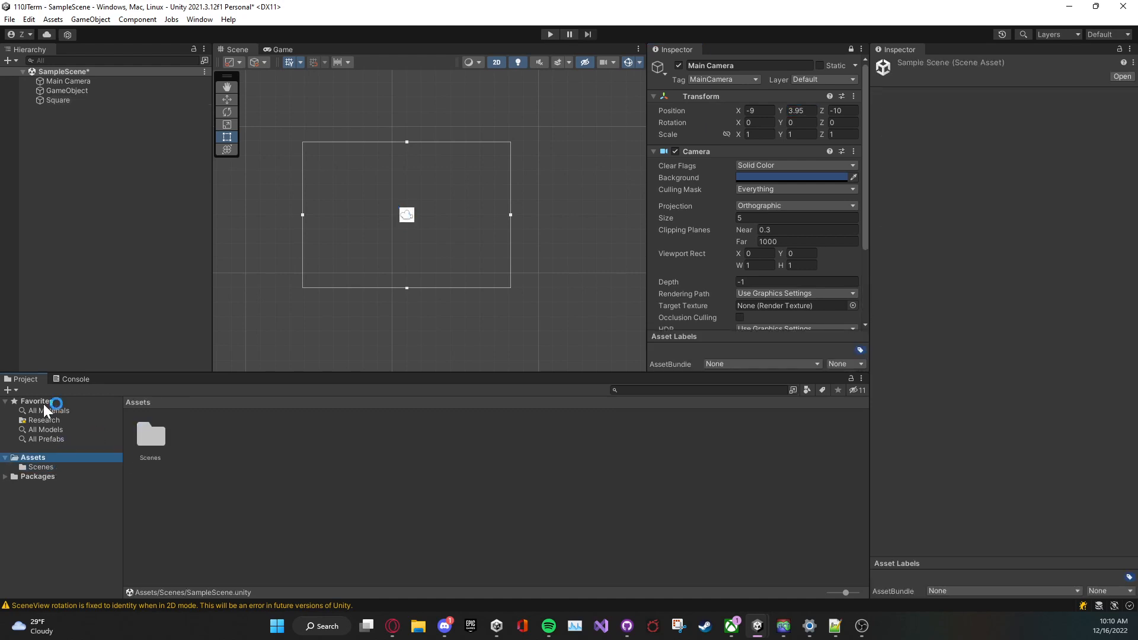
{"action": "left_click", "coordinate": [47, 466]}
{"action": "left_click", "coordinate": [42, 459]}
{"action": "left_click", "coordinate": [48, 465]}
{"action": "left_click", "coordinate": [115, 439]}
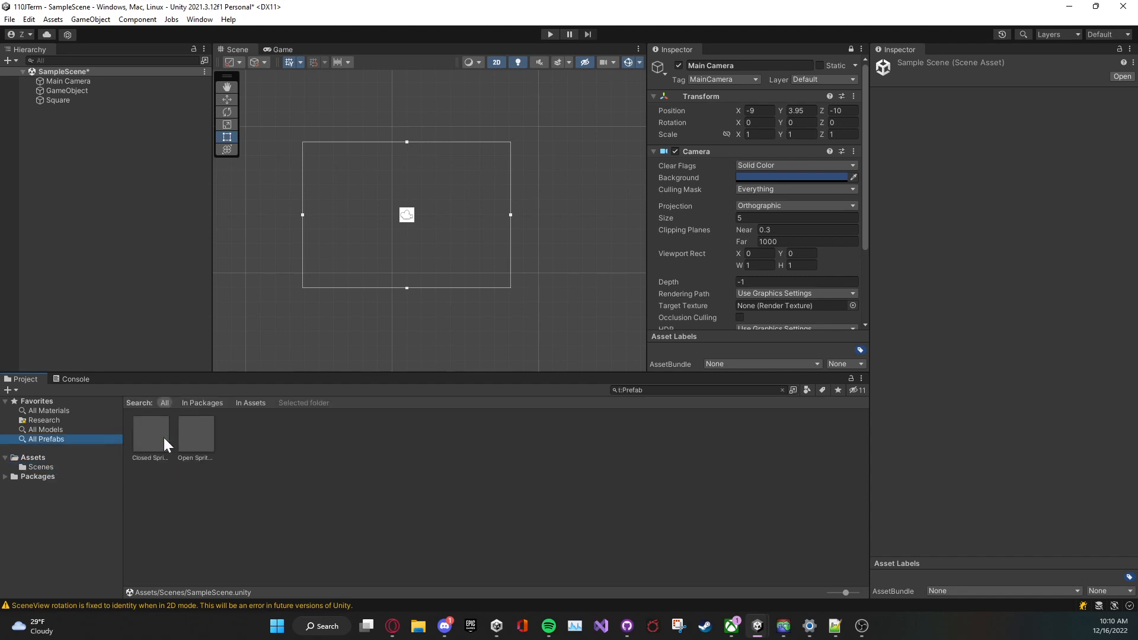
Create a C# script named MyScript in the Assets folder.
{"action": "left_click", "coordinate": [58, 457]}
{"action": "right_click", "coordinate": [255, 462]}
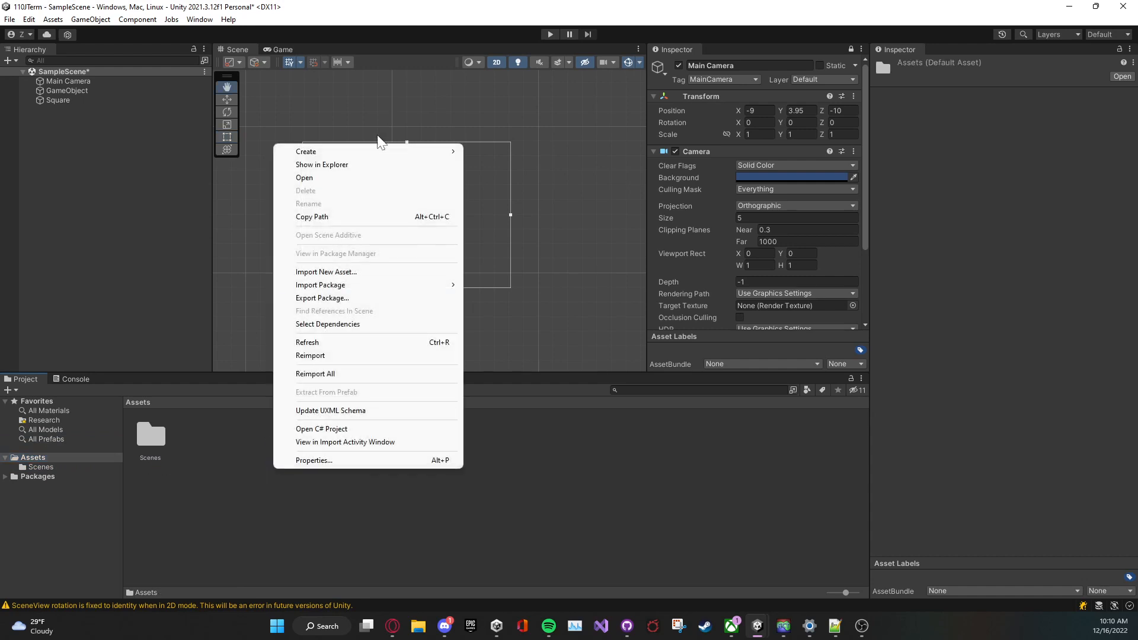
{"action": "mouse_move", "coordinate": [373, 152]}
{"action": "left_click", "coordinate": [502, 96]}
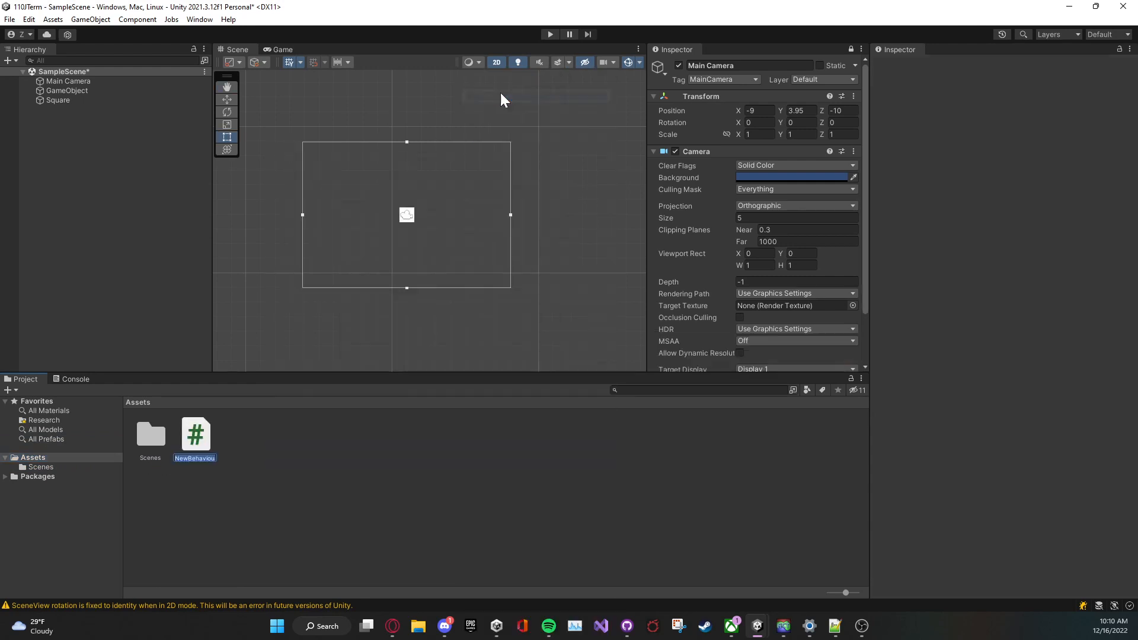
{"action": "type", "text": "MyScript"}
{"action": "key", "text": "Return"}
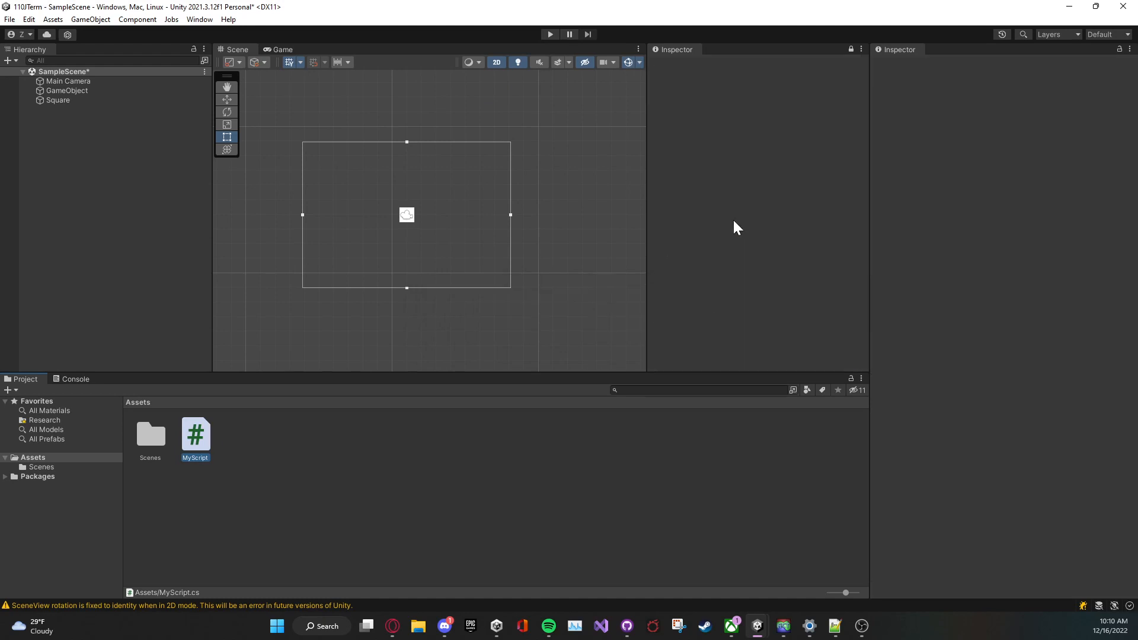
Unlock the Inspector nearest the Scene view, and show the Main Camera followed by the MyScript asset in both Inspectors.
{"action": "left_click", "coordinate": [851, 49]}
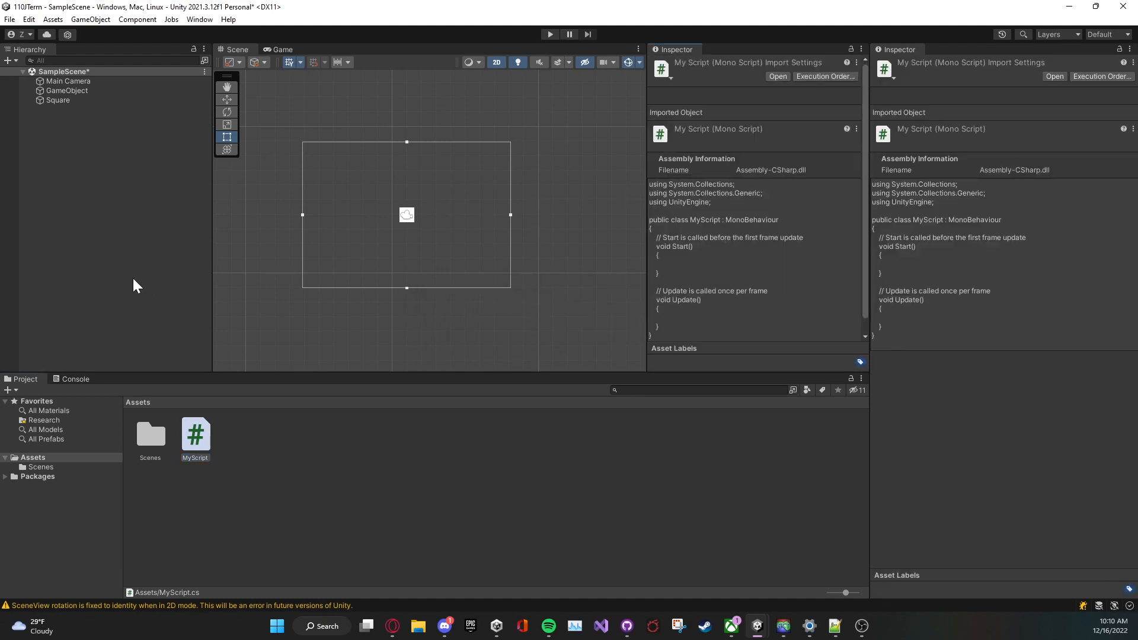
{"action": "left_click", "coordinate": [153, 268]}
{"action": "left_click", "coordinate": [98, 79]}
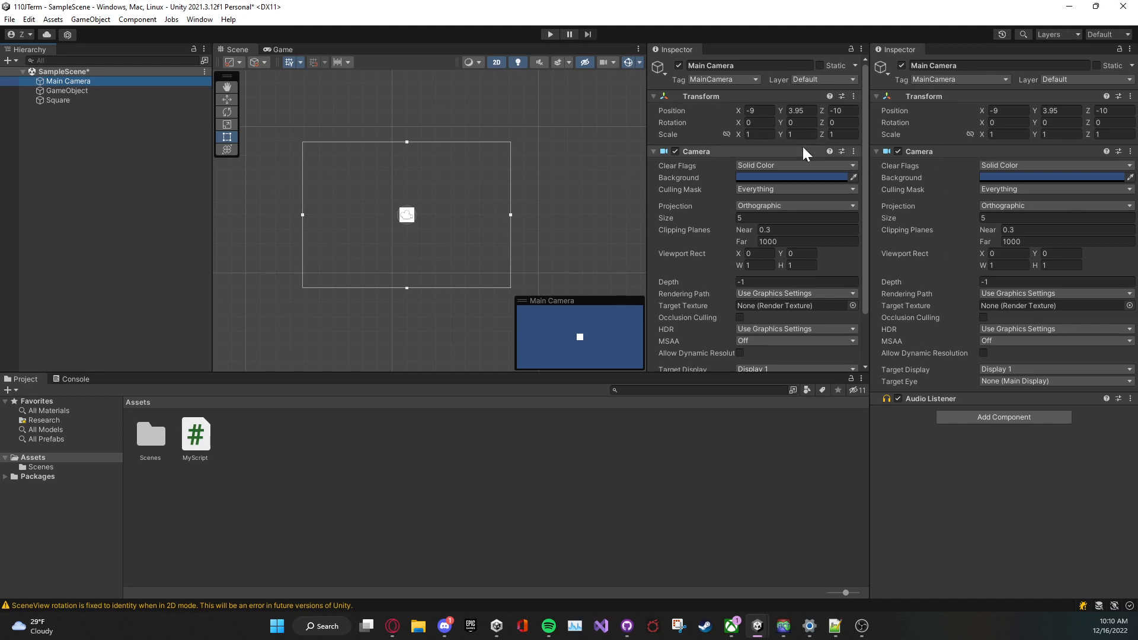
{"action": "left_click", "coordinate": [208, 440]}
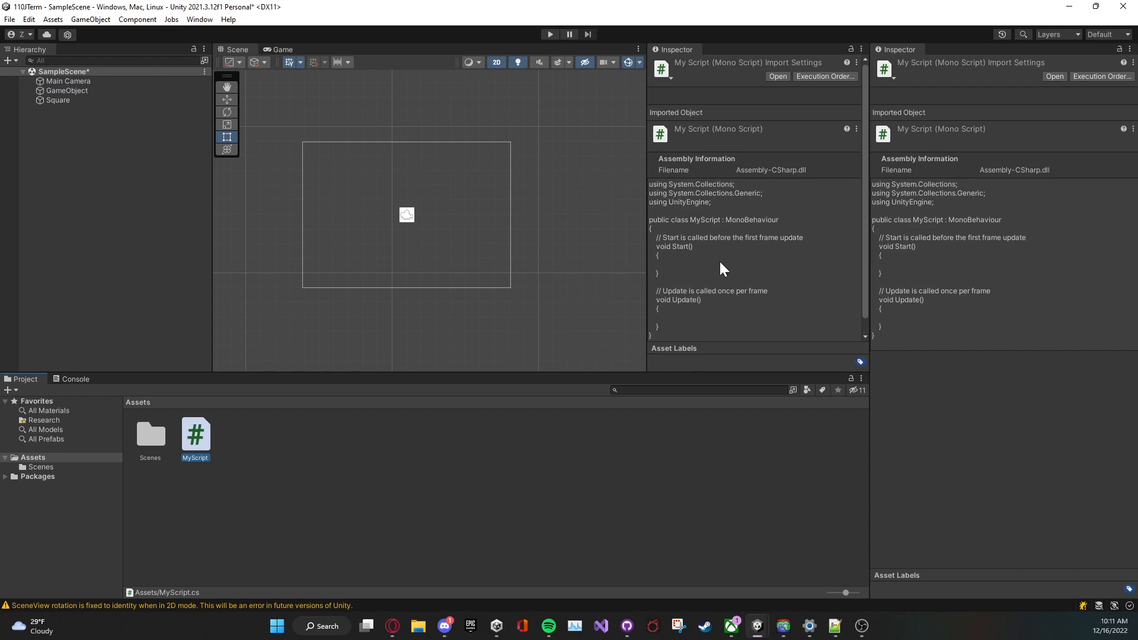
Select the Main Camera, lock the Inspector nearest the Scene view to it, and attach MyScript as a component.
{"action": "left_click", "coordinate": [137, 81]}
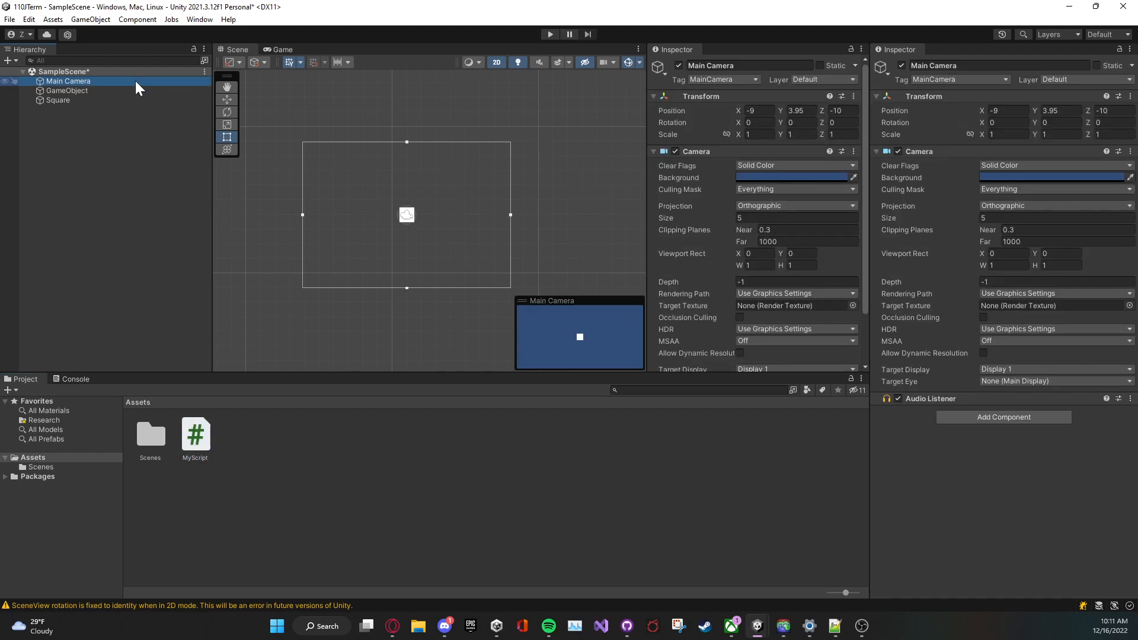
{"action": "left_click", "coordinate": [851, 50]}
{"action": "scroll", "coordinate": [815, 146], "scroll_direction": "down", "scroll_amount": 3}
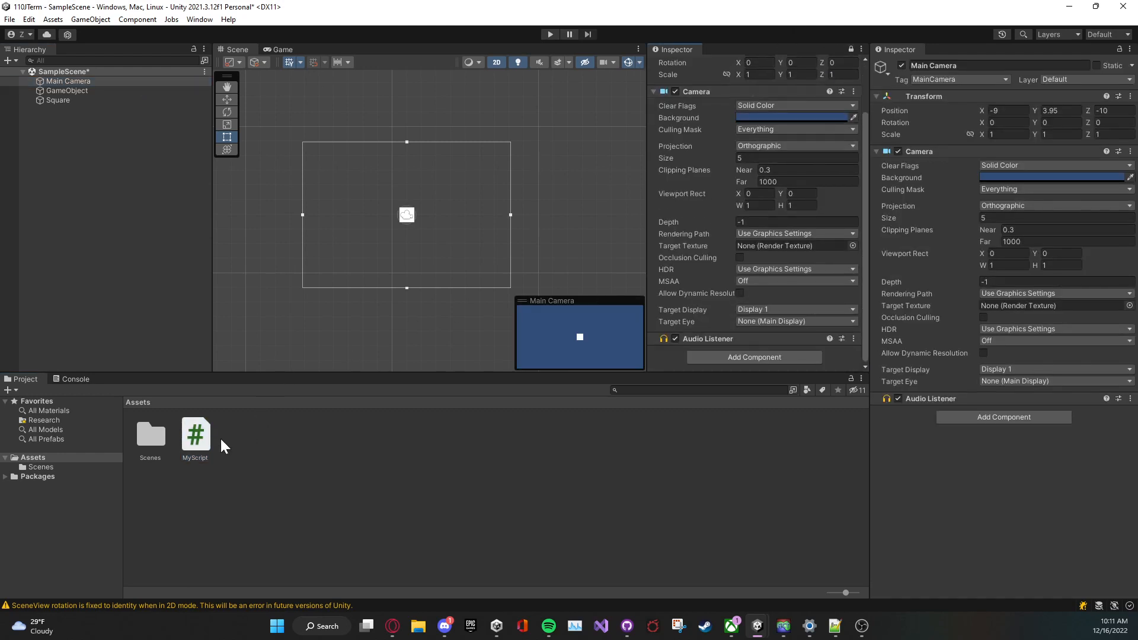
{"action": "left_click_drag", "start_coordinate": [197, 439], "coordinate": [659, 364]}
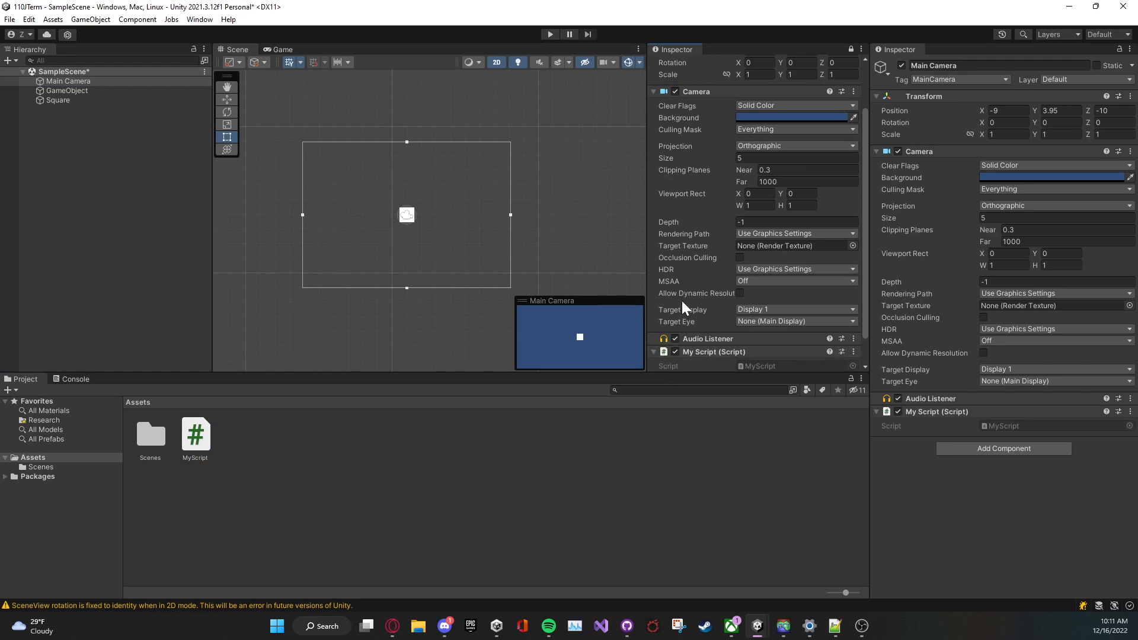
{"action": "scroll", "coordinate": [681, 301], "scroll_direction": "down", "scroll_amount": 2}
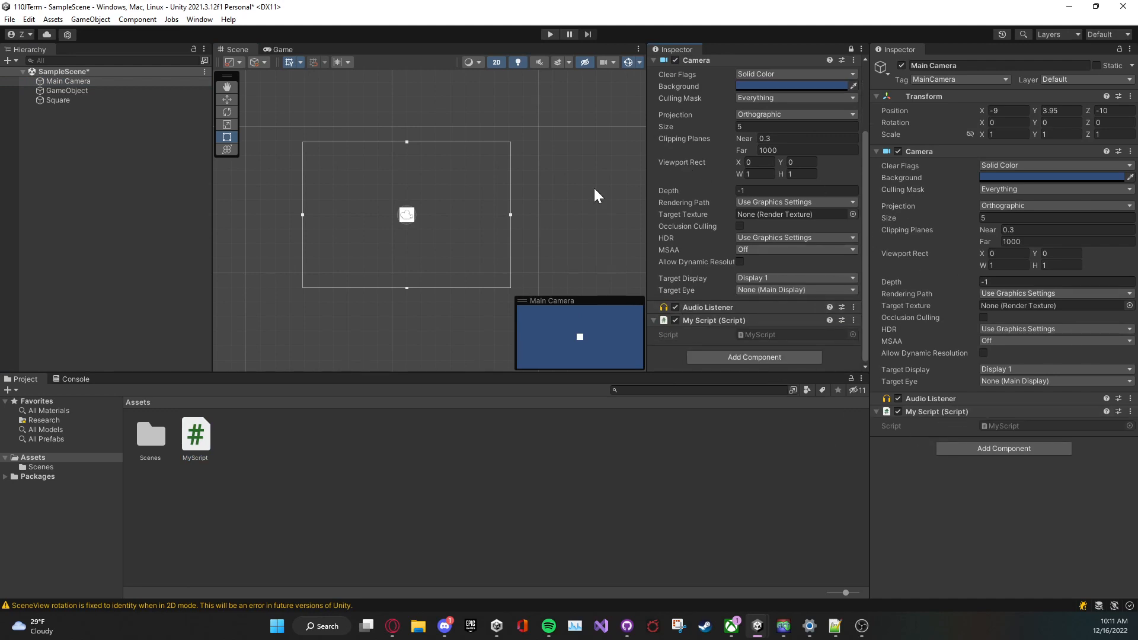
Show the MyScript asset beside the locked Main Camera, and remove the My Script component from the camera.
{"action": "left_click", "coordinate": [198, 439]}
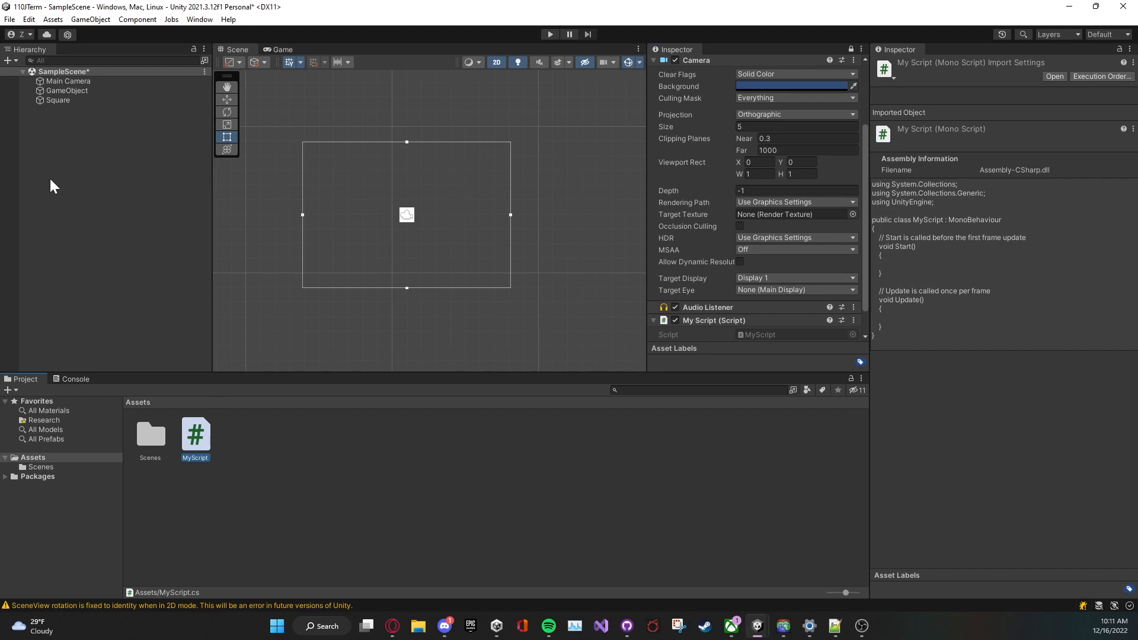
{"action": "left_click", "coordinate": [50, 81]}
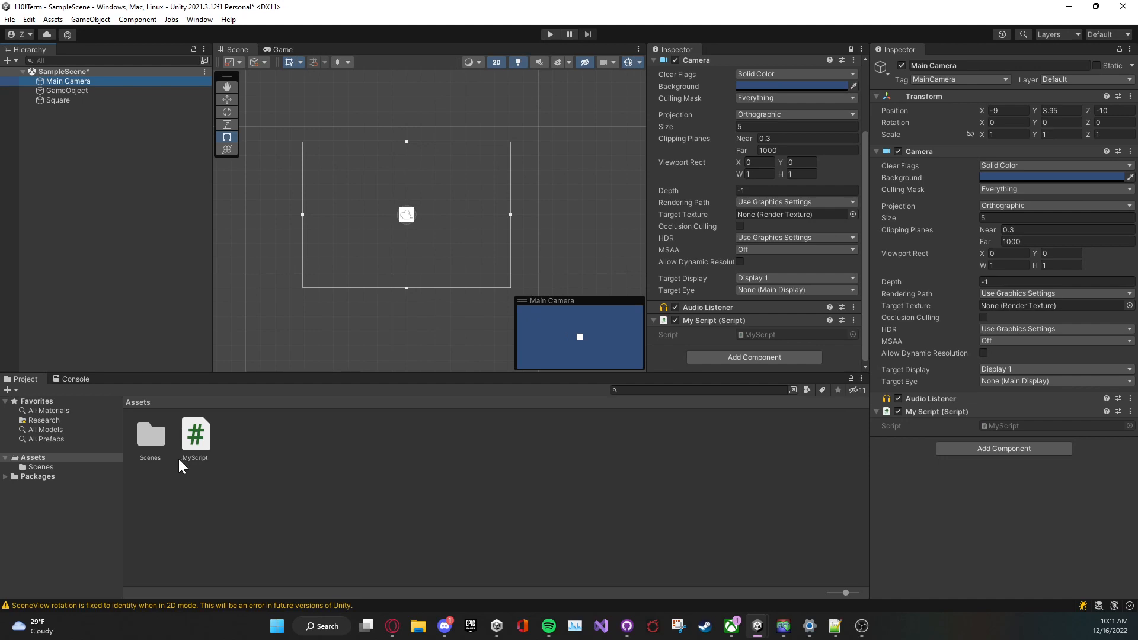
{"action": "left_click", "coordinate": [853, 320]}
{"action": "left_click", "coordinate": [863, 352]}
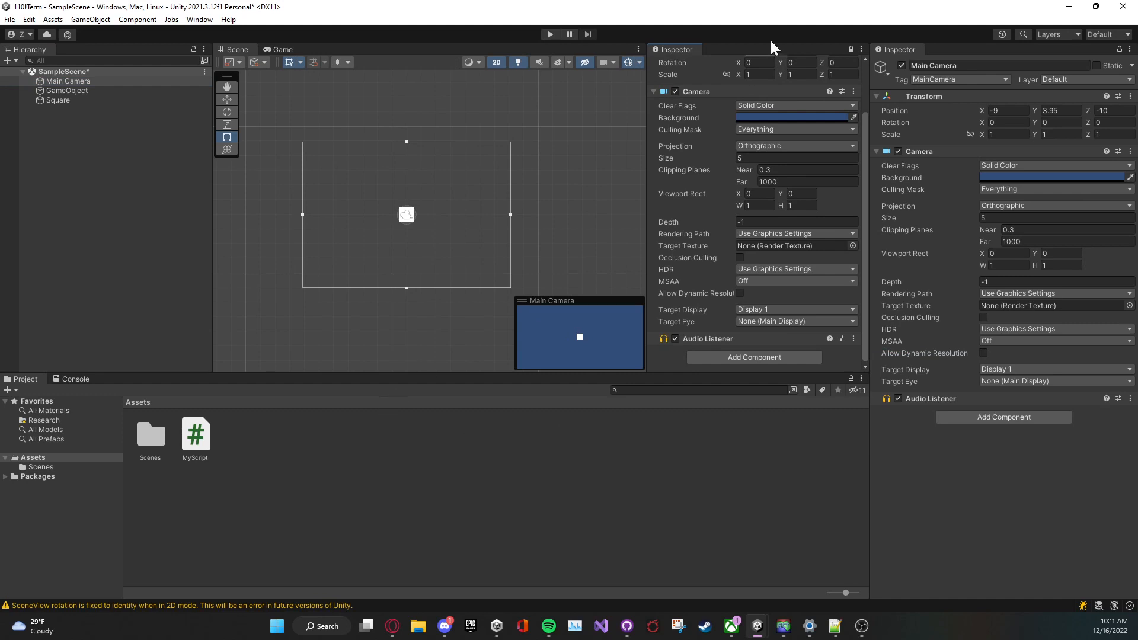
Close the locked Inspector nearest the Scene view, keeping a single Inspector.
{"action": "right_click", "coordinate": [681, 51]}
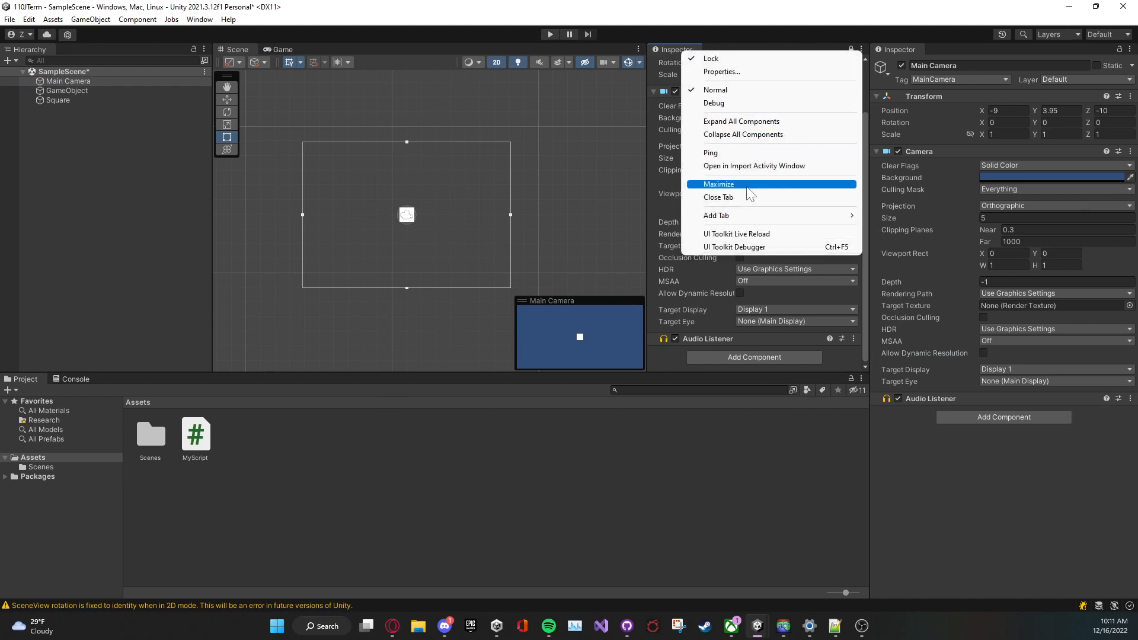
{"action": "left_click", "coordinate": [744, 202]}
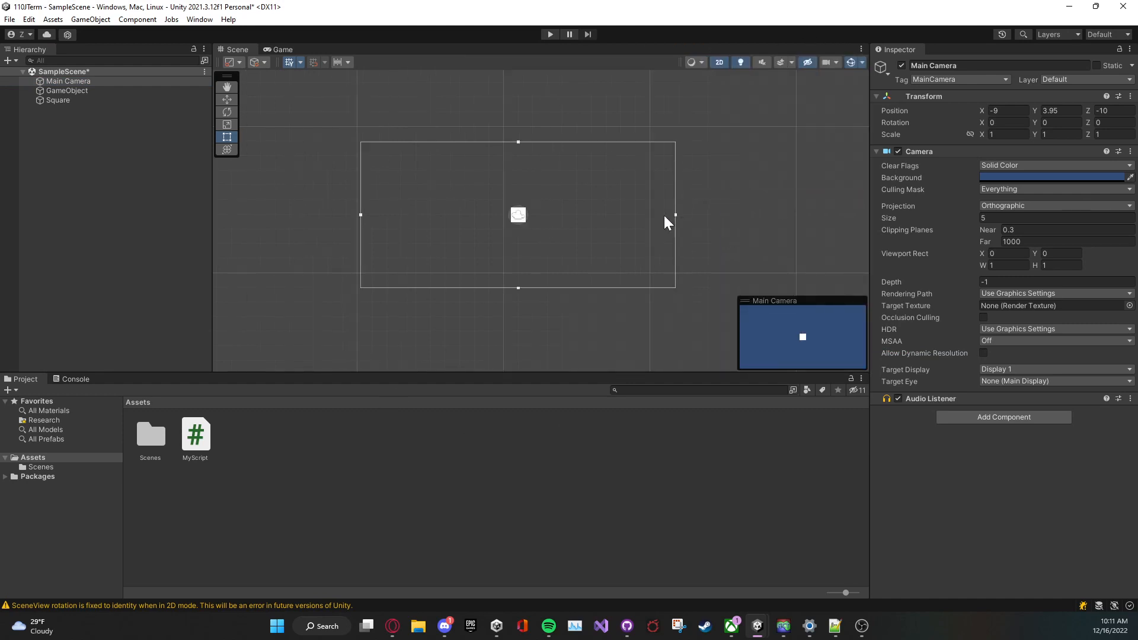
{"action": "scroll", "coordinate": [483, 206], "scroll_direction": "down", "scroll_amount": 4}
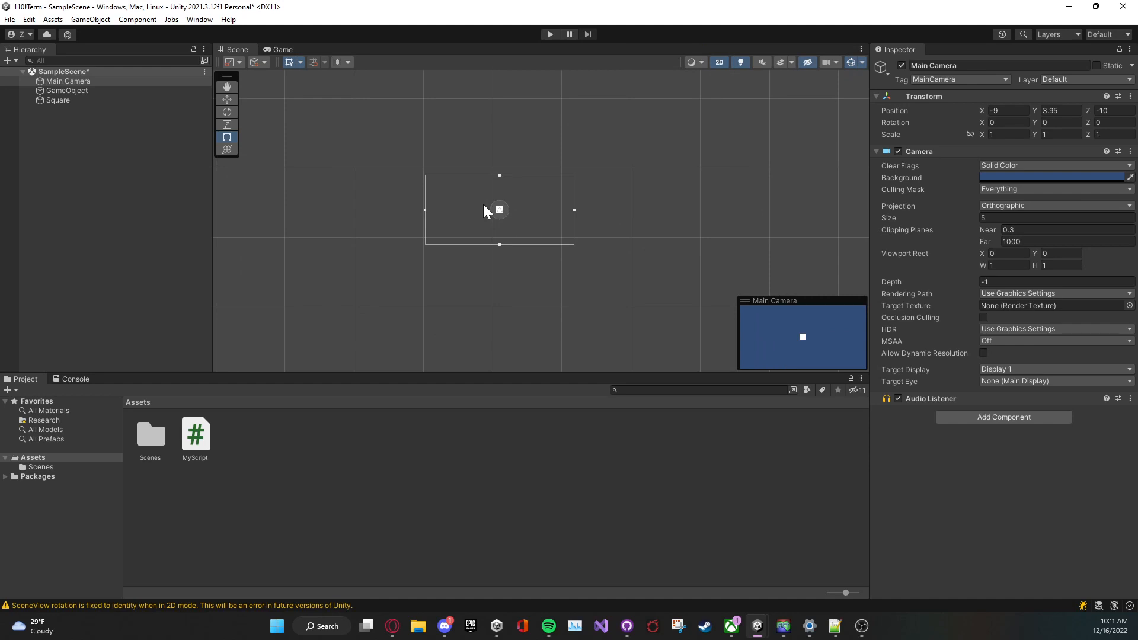
Show the project's Assets folder in File Explorer and maximize the 110JTerm window.
{"action": "left_click", "coordinate": [69, 474]}
{"action": "left_click", "coordinate": [72, 466]}
{"action": "left_click", "coordinate": [75, 458]}
{"action": "right_click", "coordinate": [31, 458]}
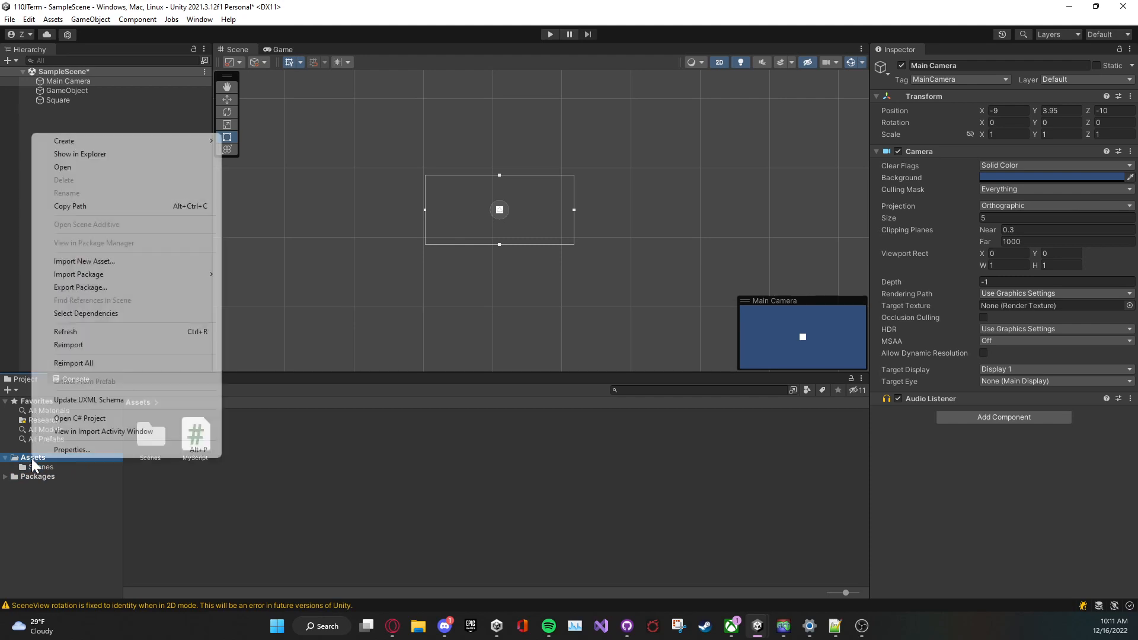
{"action": "left_click", "coordinate": [159, 156]}
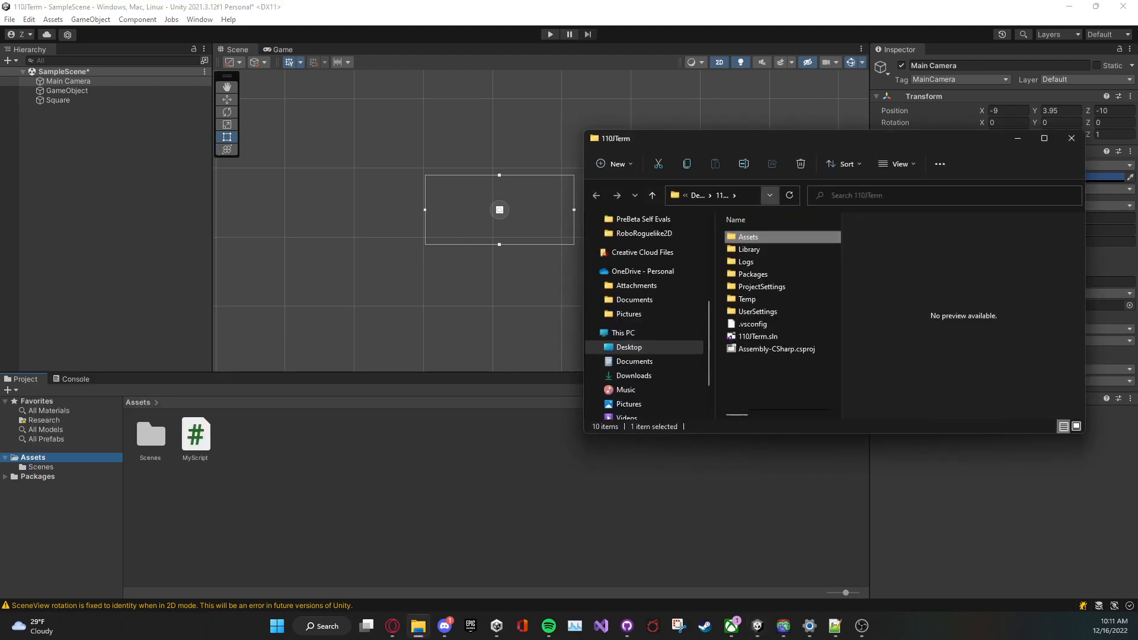
{"action": "left_click_drag", "start_coordinate": [823, 133], "coordinate": [564, 6]}
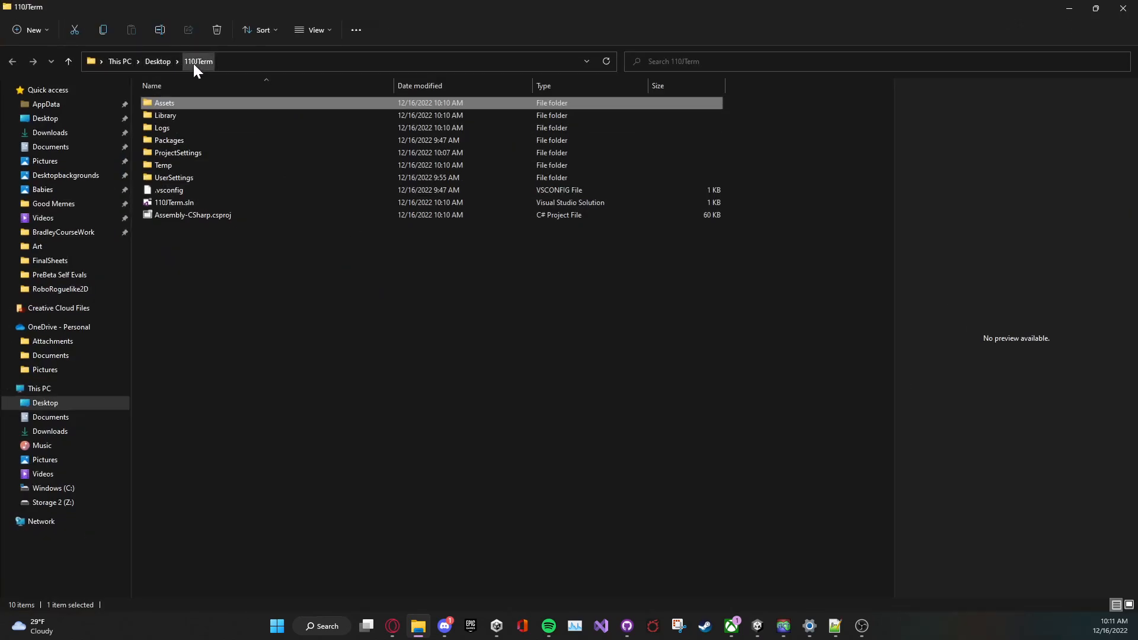
Open the Assets folder in File Explorer, examine the Scenes folder, MyScript.cs and the meta files, and return to Unity.
{"action": "left_click_drag", "start_coordinate": [250, 1], "coordinate": [284, 2]}
{"action": "double_click", "coordinate": [177, 107]}
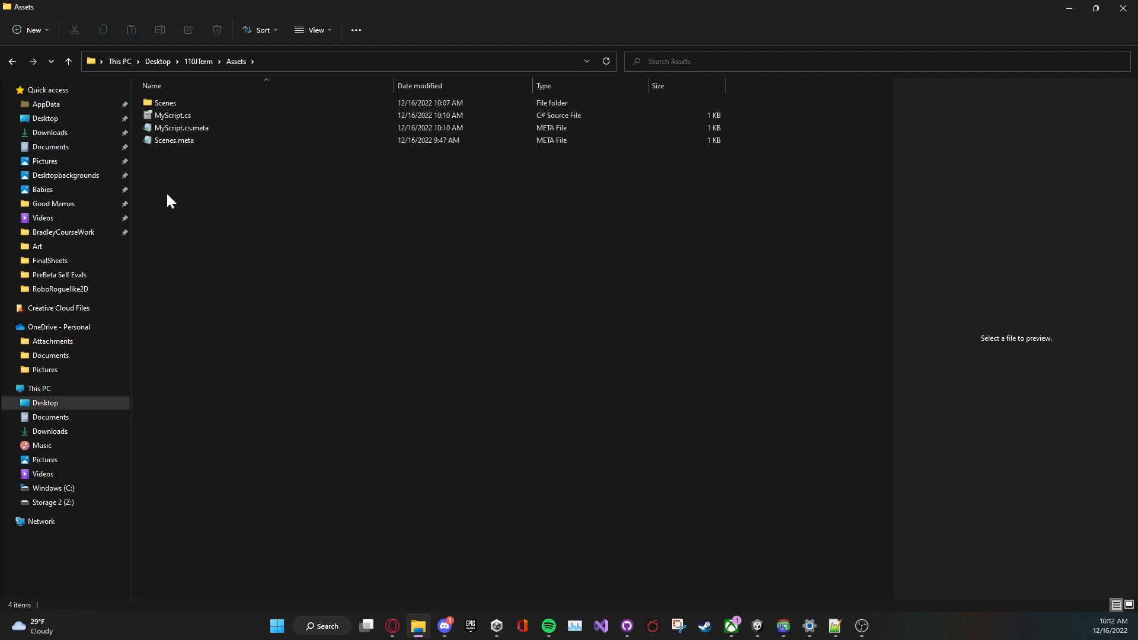
{"action": "left_click", "coordinate": [189, 104]}
{"action": "left_click", "coordinate": [191, 116]}
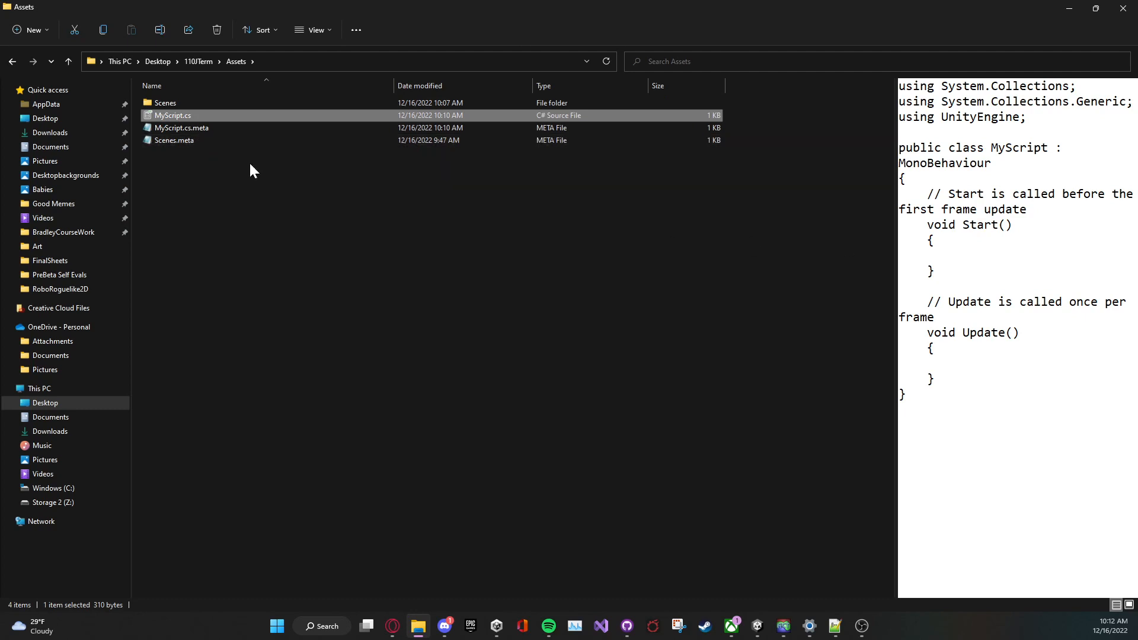
{"action": "left_click", "coordinate": [198, 128]}
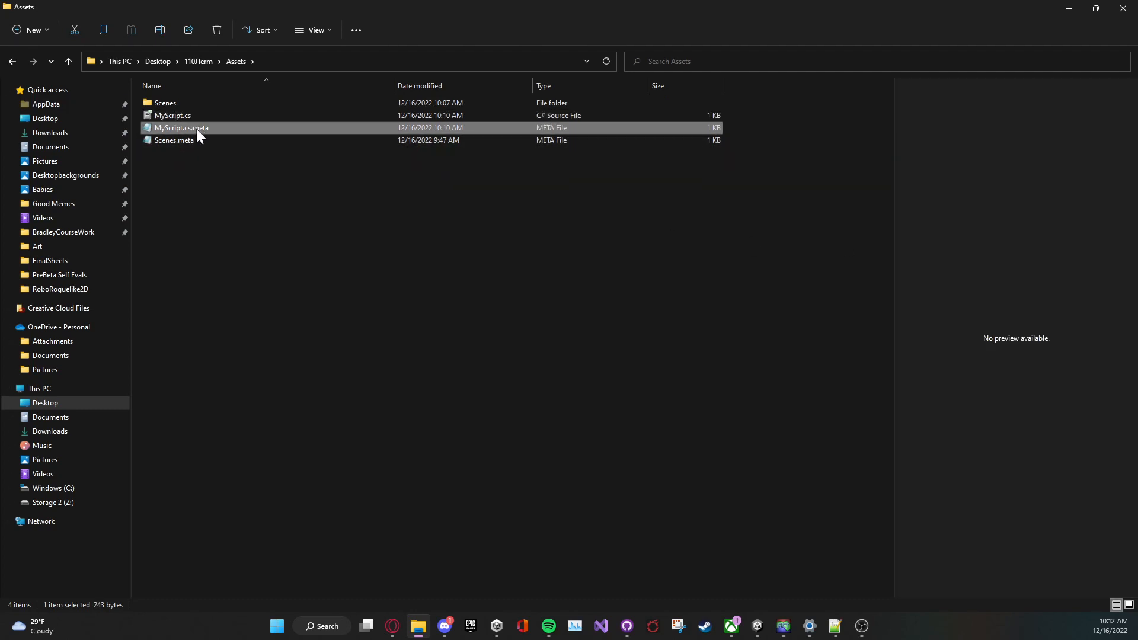
{"action": "left_click", "coordinate": [191, 139]}
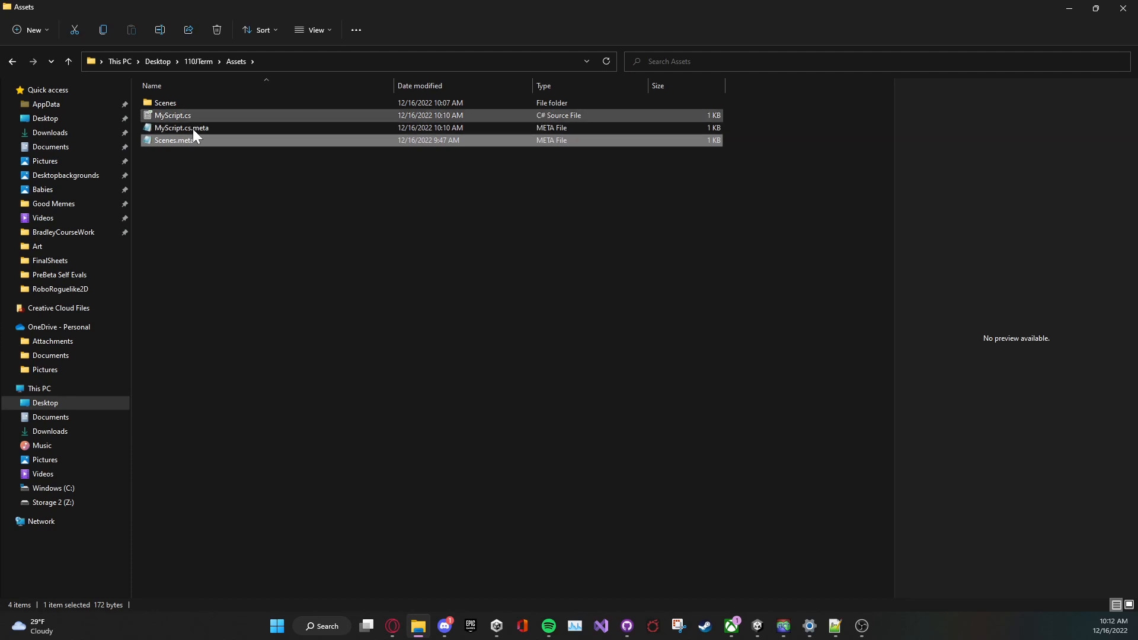
{"action": "left_click", "coordinate": [1069, 9]}
Create a folder named Art in the Assets folder.
{"action": "right_click", "coordinate": [295, 497]}
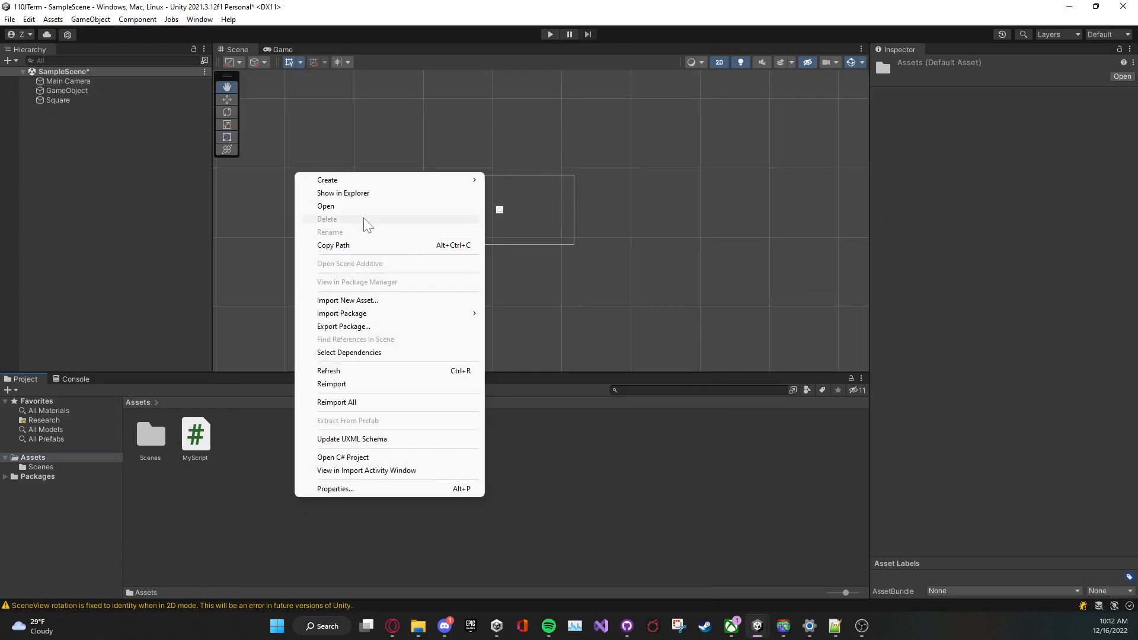
{"action": "mouse_move", "coordinate": [332, 180]}
{"action": "left_click", "coordinate": [530, 80]}
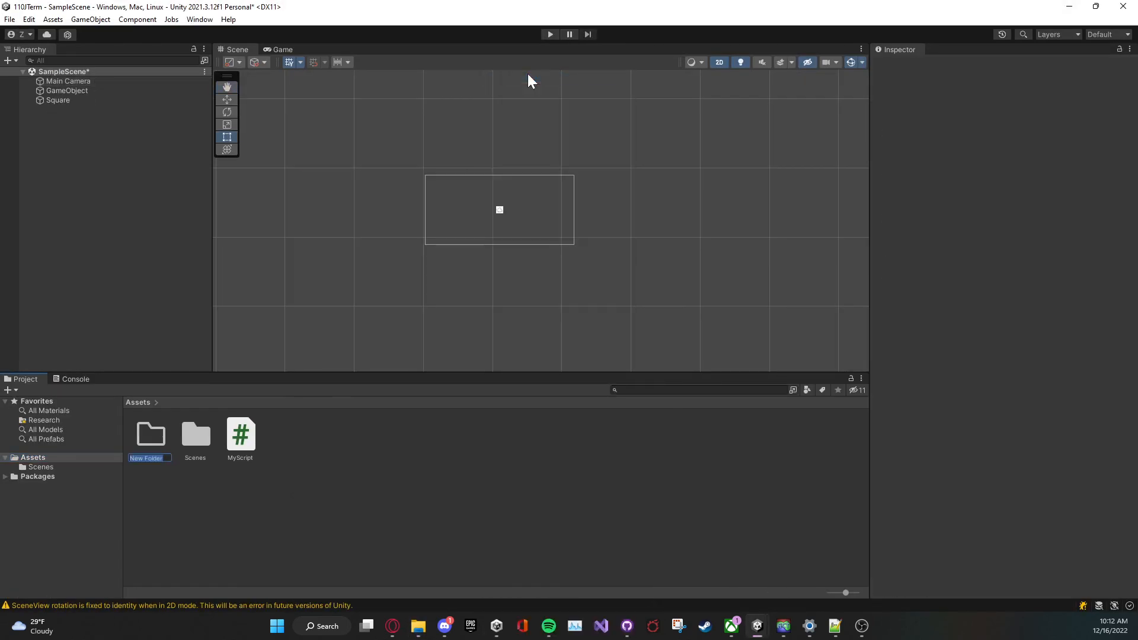
{"action": "type", "text": "Art"}
{"action": "key", "text": "Return"}
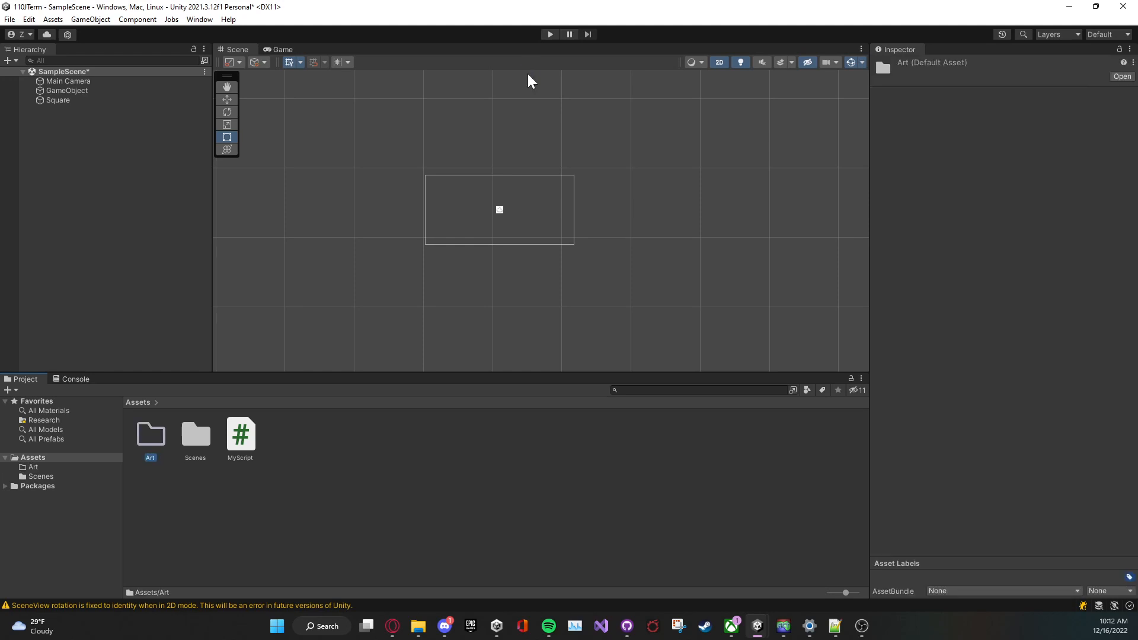
Duplicate the Art folder as Code, and duplicate Code as a folder named Sound.
{"action": "key", "text": "ctrl+d"}
{"action": "key", "text": "F2"}
{"action": "type", "text": "C"}
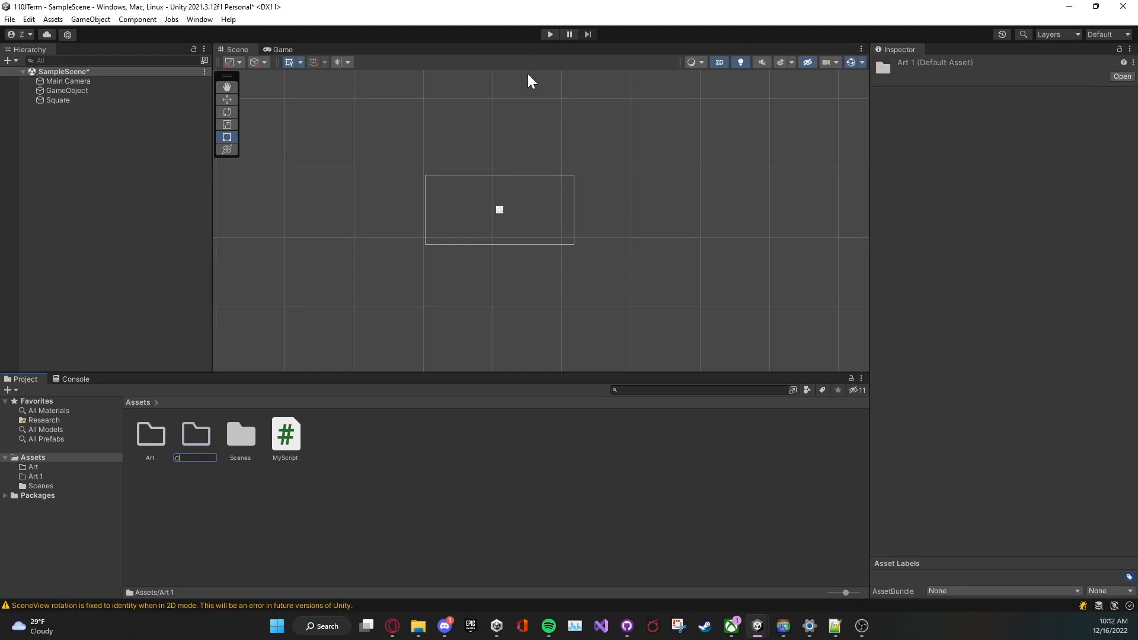
{"action": "type", "text": "ode"}
{"action": "key", "text": "Return"}
{"action": "key", "text": "ctrl+d"}
{"action": "key", "text": "F2"}
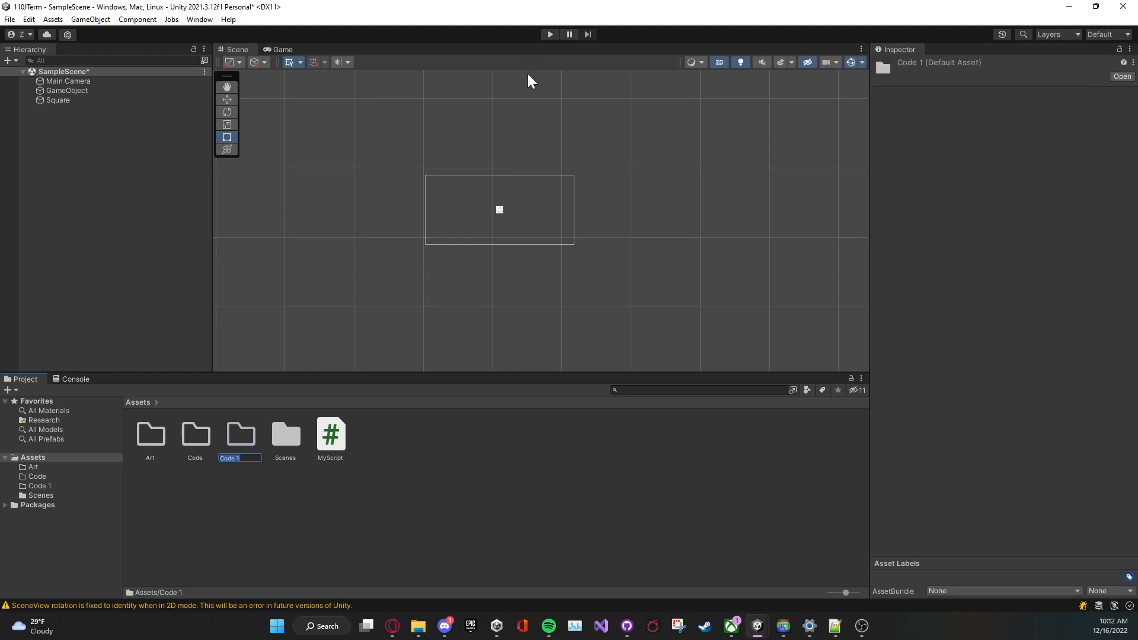
{"action": "type", "text": "Sound"}
{"action": "key", "text": "Return"}
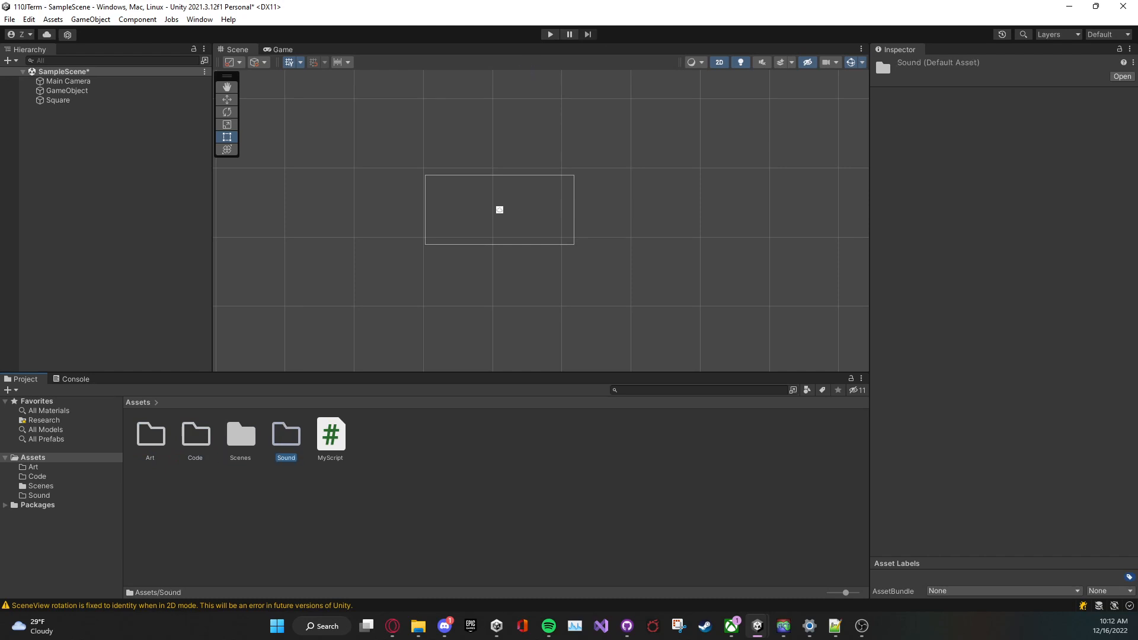
Move MyScript into the Code folder, and check the Assets folder contents in File Explorer before returning to Unity.
{"action": "left_click_drag", "start_coordinate": [341, 437], "coordinate": [192, 437]}
{"action": "mouse_move", "coordinate": [419, 628]}
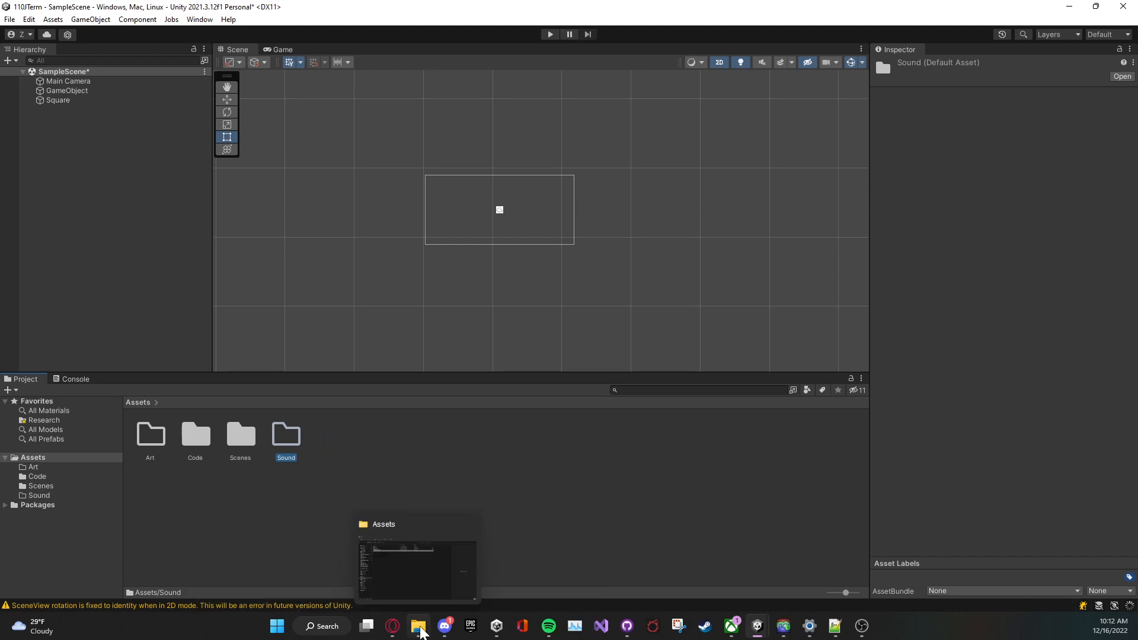
{"action": "left_click", "coordinate": [416, 574]}
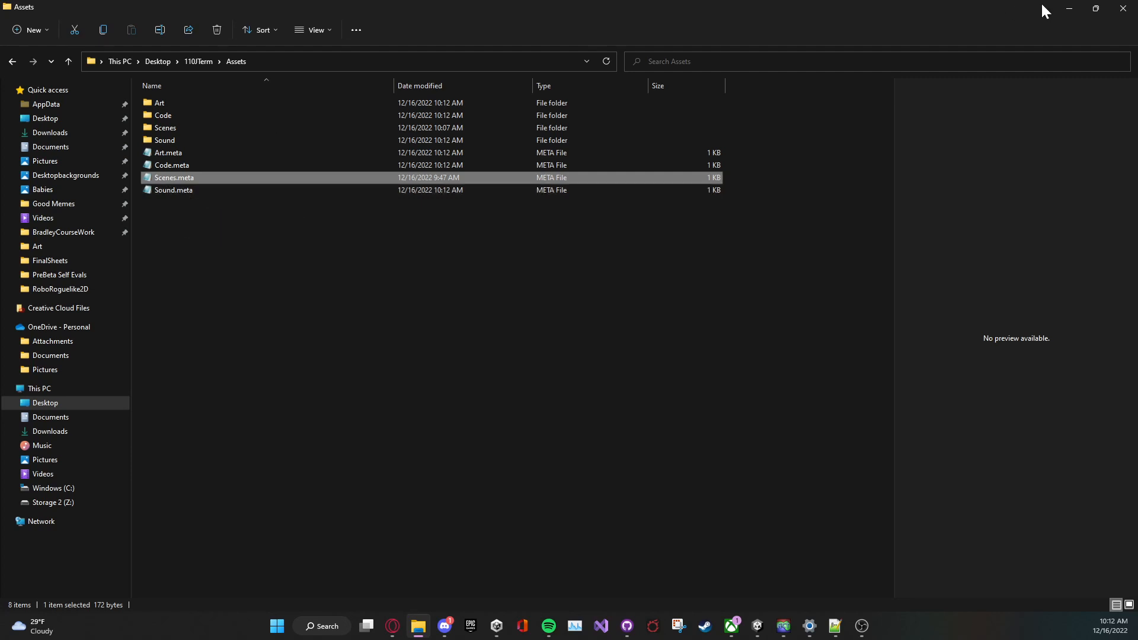
{"action": "left_click", "coordinate": [1068, 7]}
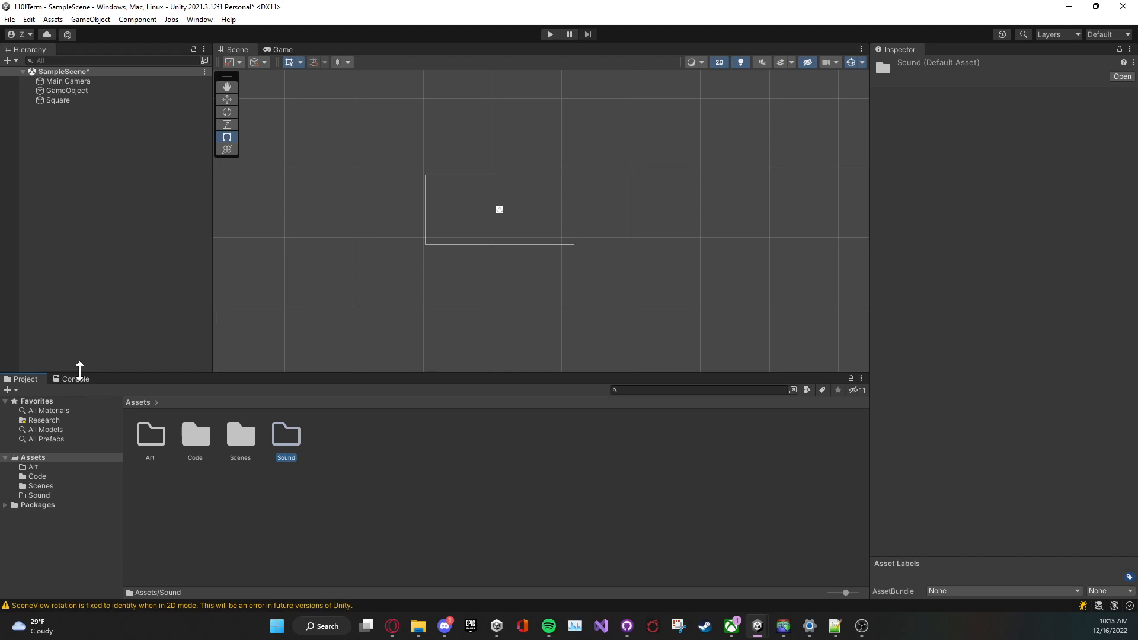
Show the SceneView rotation warning's details in the Console, and turn off 2D mode in the Scene view.
{"action": "left_click", "coordinate": [80, 380]}
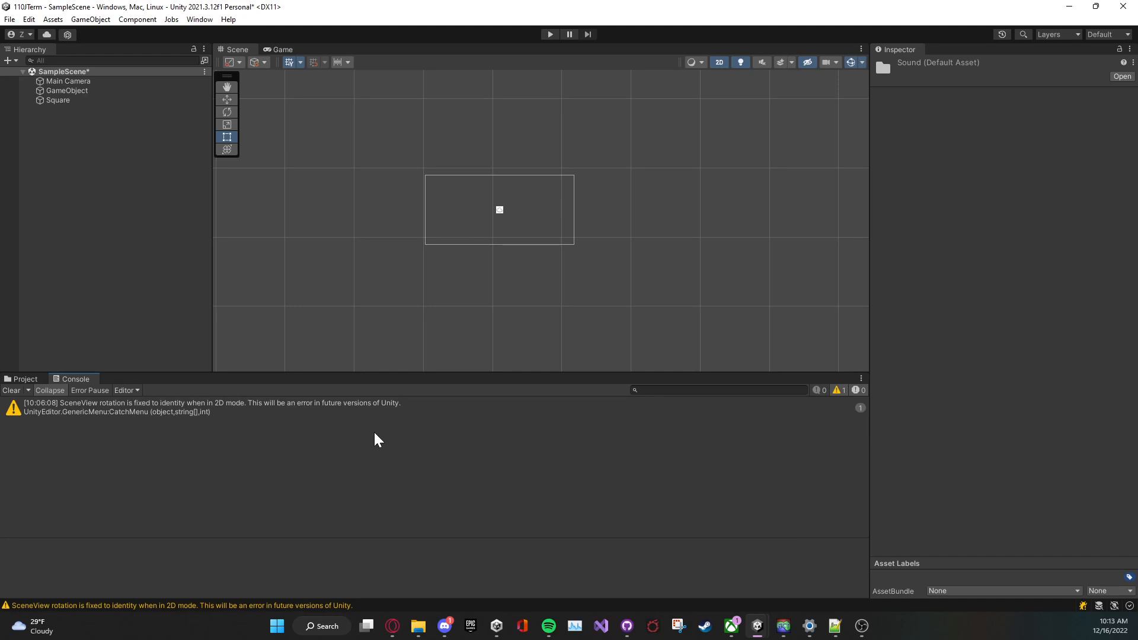
{"action": "left_click", "coordinate": [57, 404]}
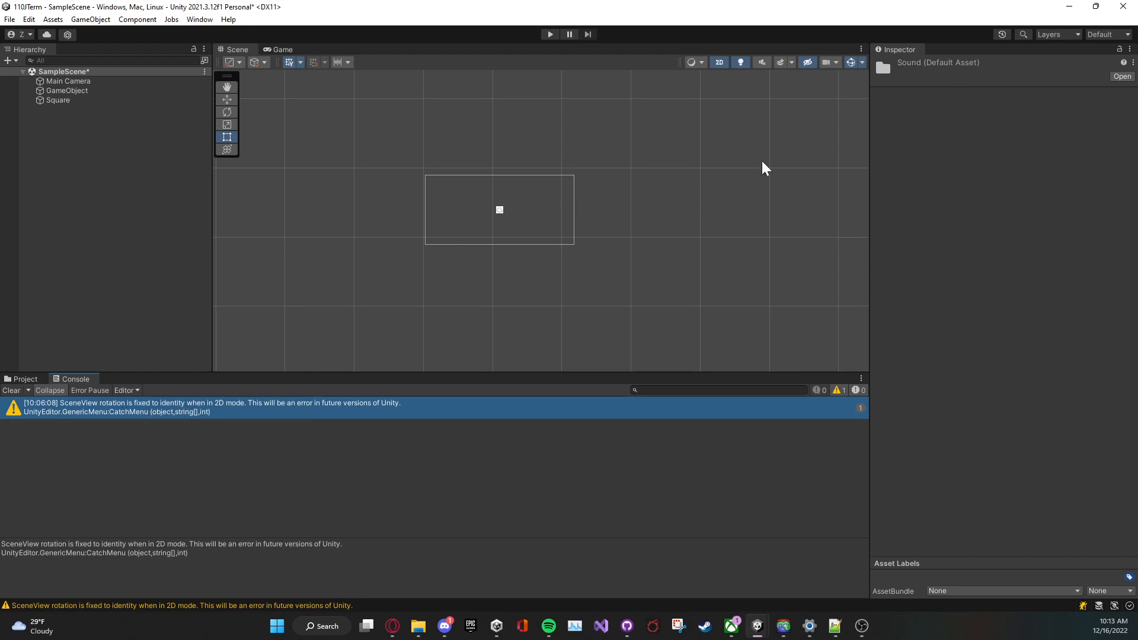
{"action": "left_click", "coordinate": [727, 66]}
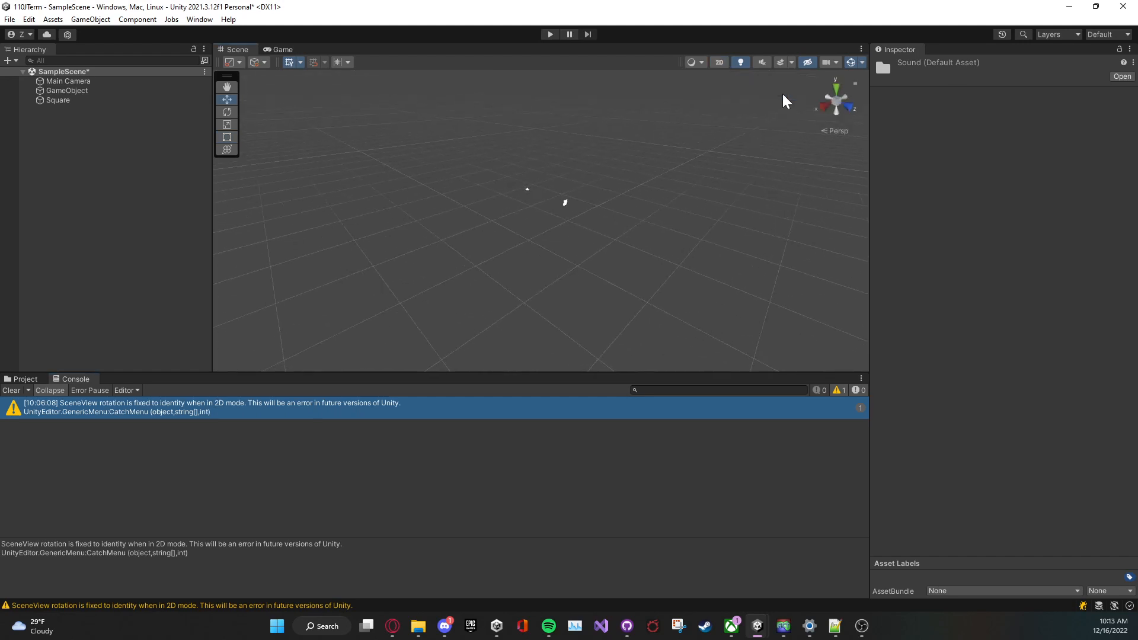
Turn 2D mode back on in the Scene view, clear the Console, and view its Editor connection options.
{"action": "left_click", "coordinate": [840, 131]}
{"action": "left_click", "coordinate": [719, 63]}
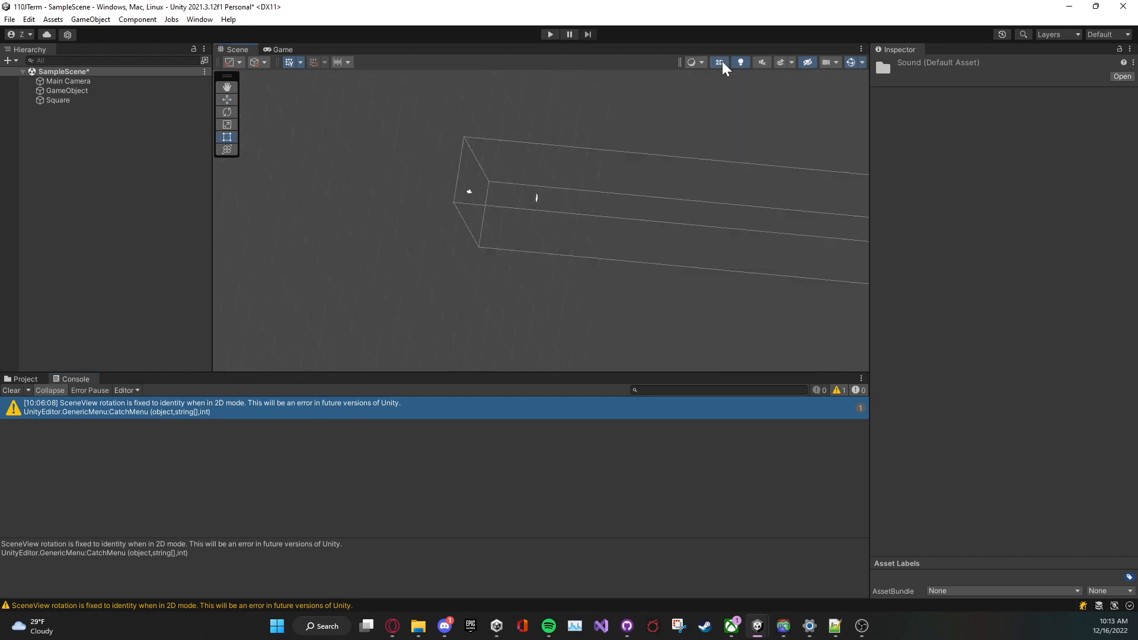
{"action": "key", "text": "t"}
{"action": "left_click", "coordinate": [12, 389]}
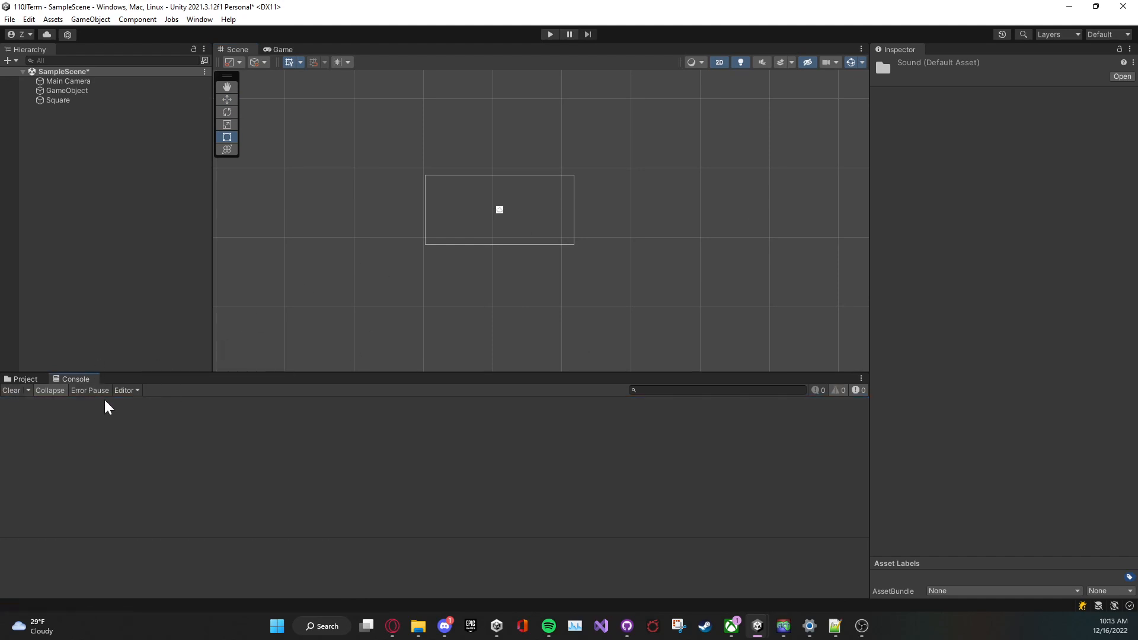
{"action": "left_click", "coordinate": [131, 392]}
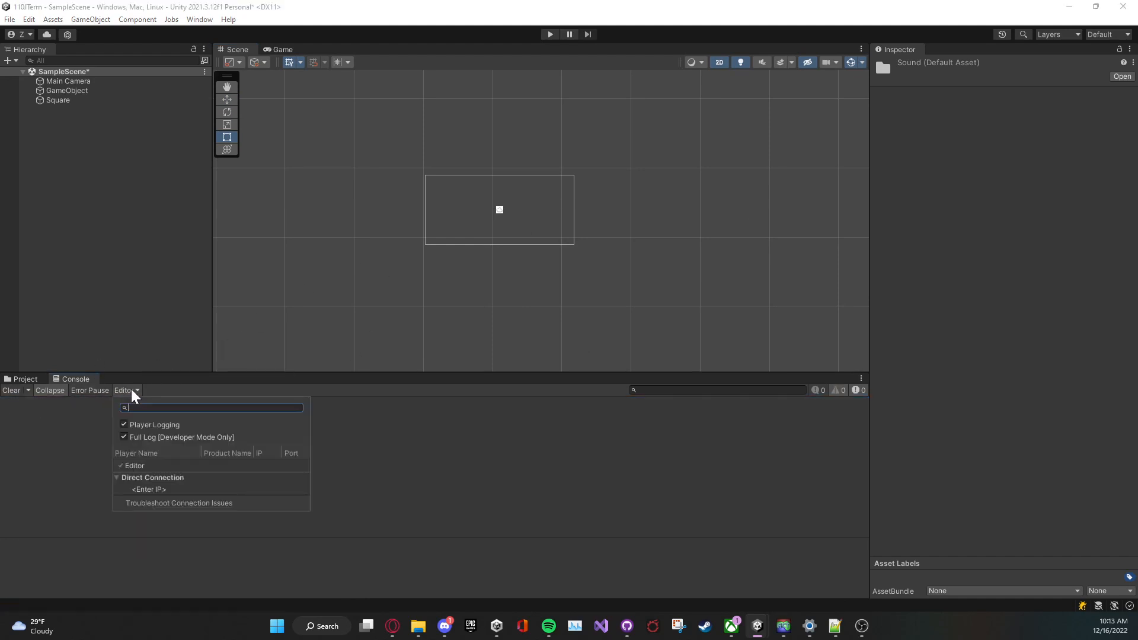
{"action": "left_click", "coordinate": [131, 393]}
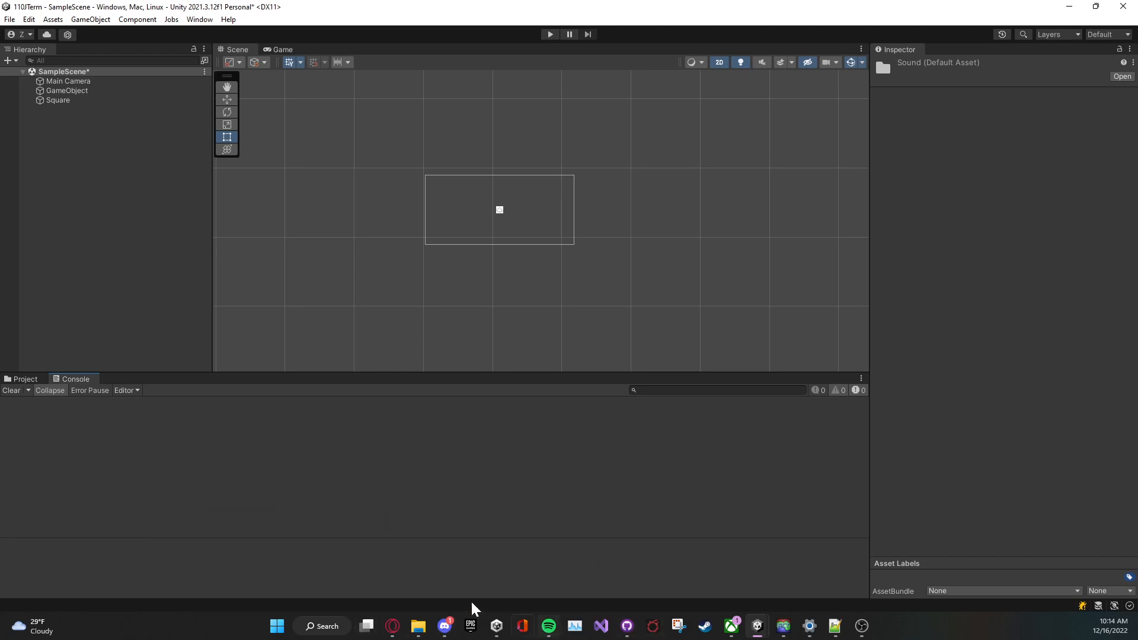
Open MyScript from the project's Code folder in Visual Studio.
{"action": "left_click", "coordinate": [26, 379]}
{"action": "double_click", "coordinate": [204, 439]}
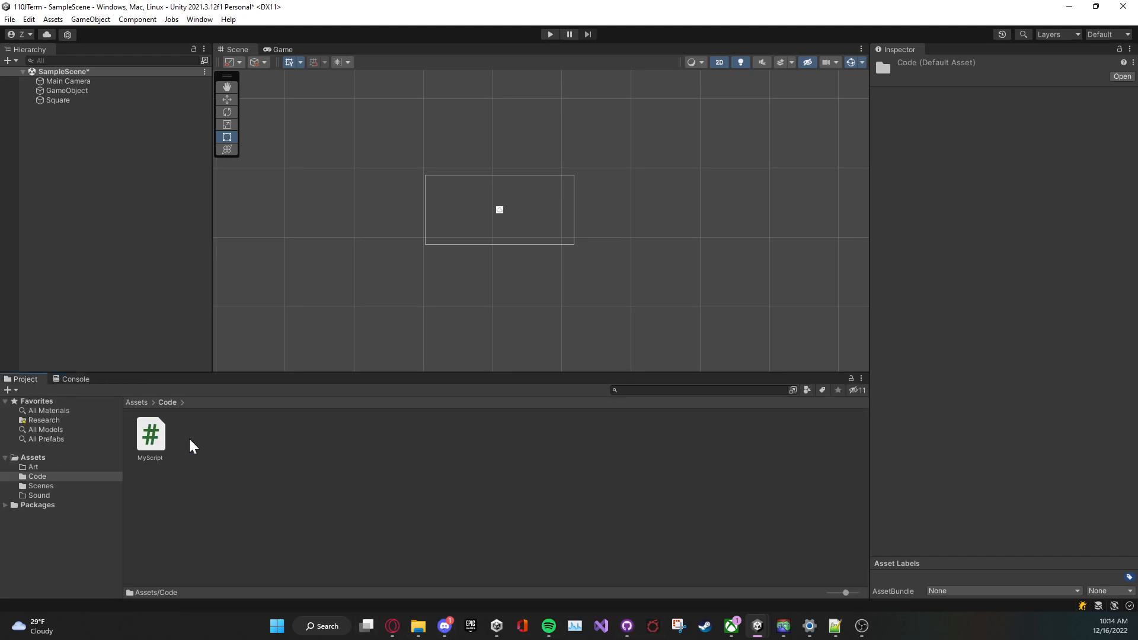
{"action": "double_click", "coordinate": [163, 438]}
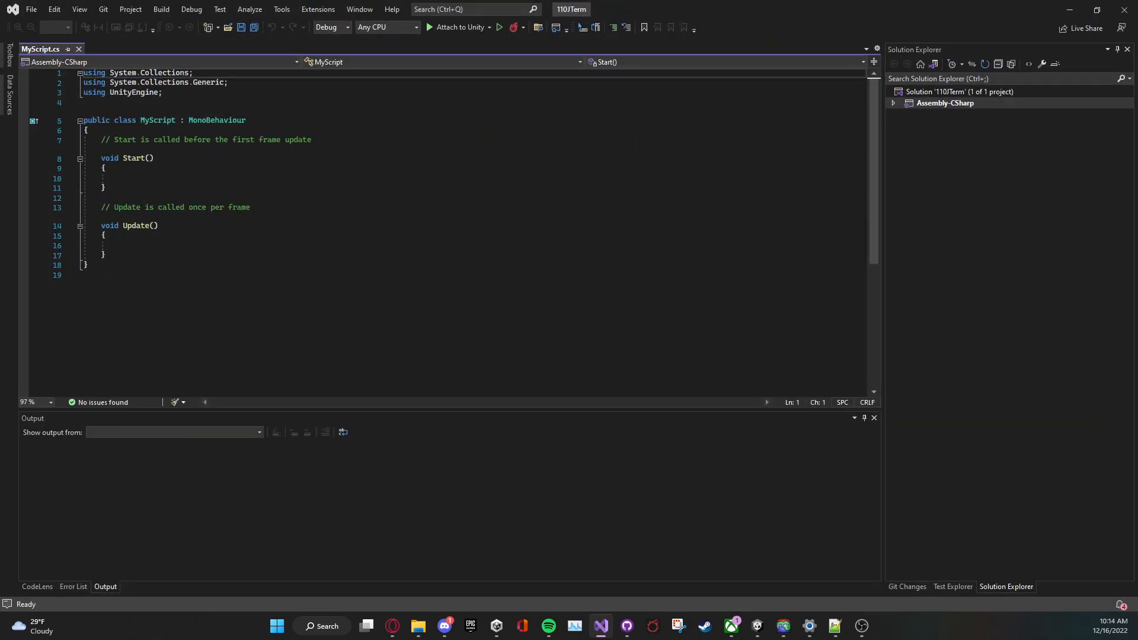
{"action": "left_click", "coordinate": [105, 235]}
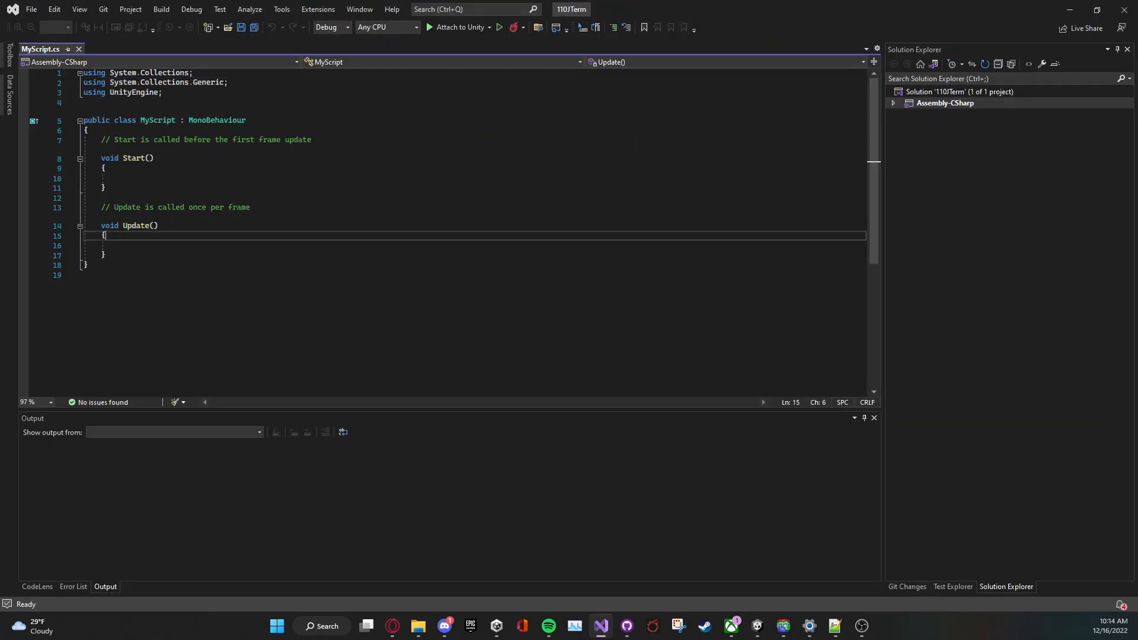
{"action": "left_click", "coordinate": [119, 245]}
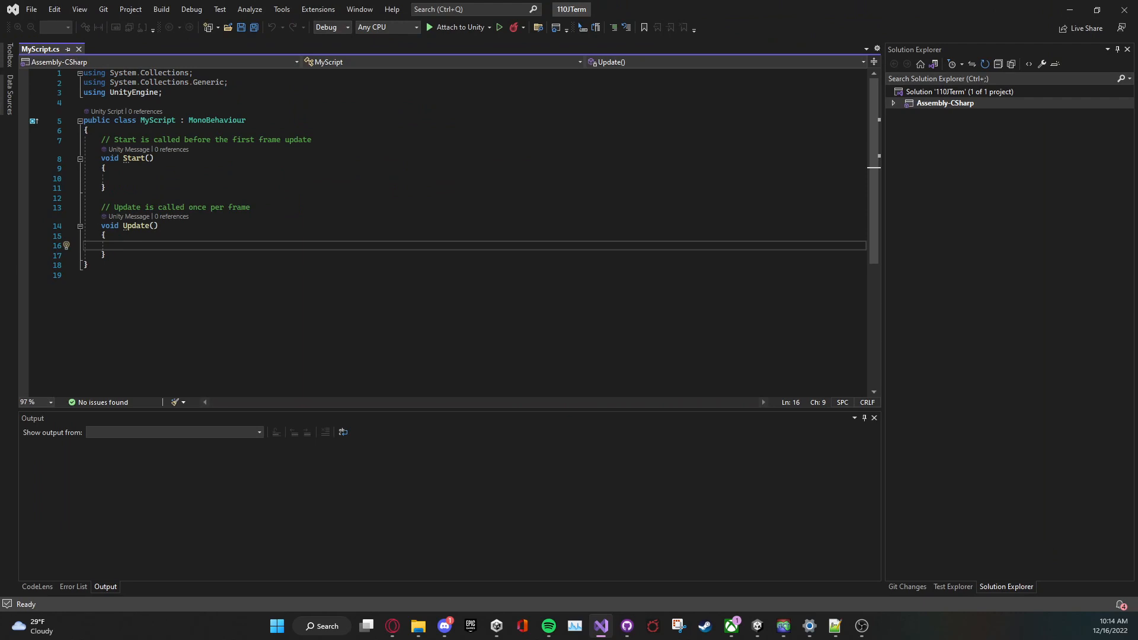
{"action": "type", "text": "thro"}
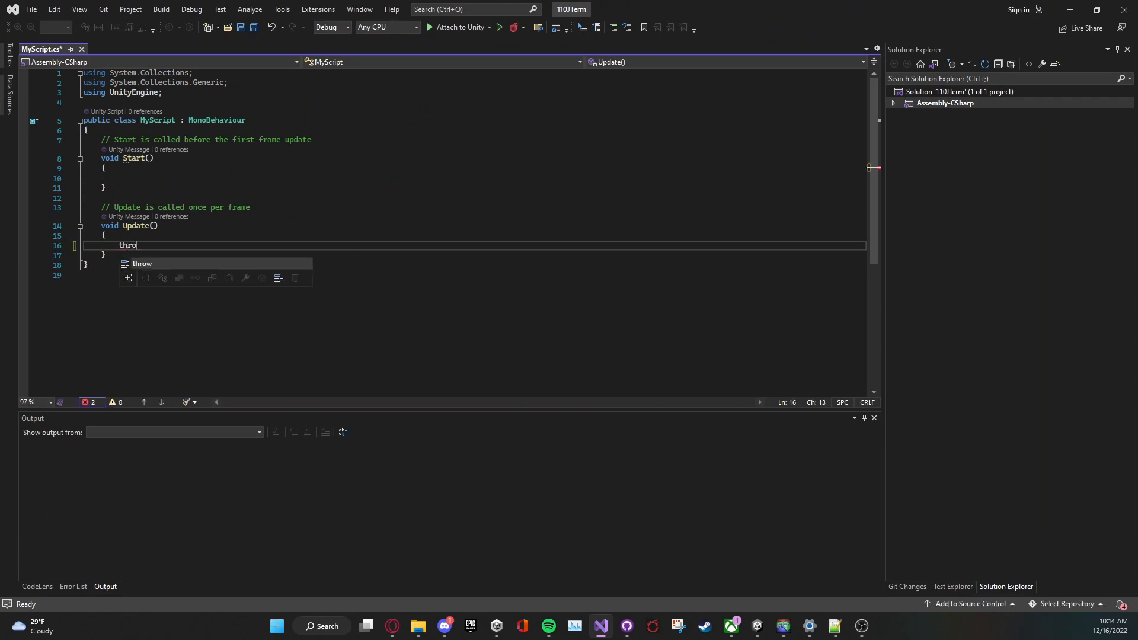
{"action": "type", "text": "w new Exce"}
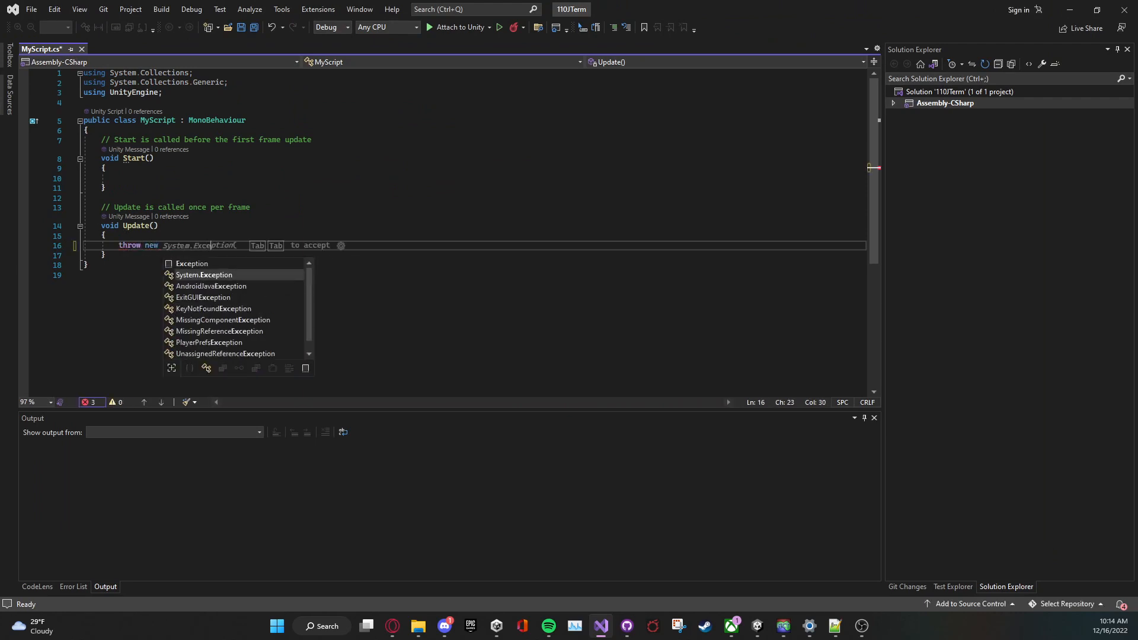
{"action": "type", "text": "ption"}
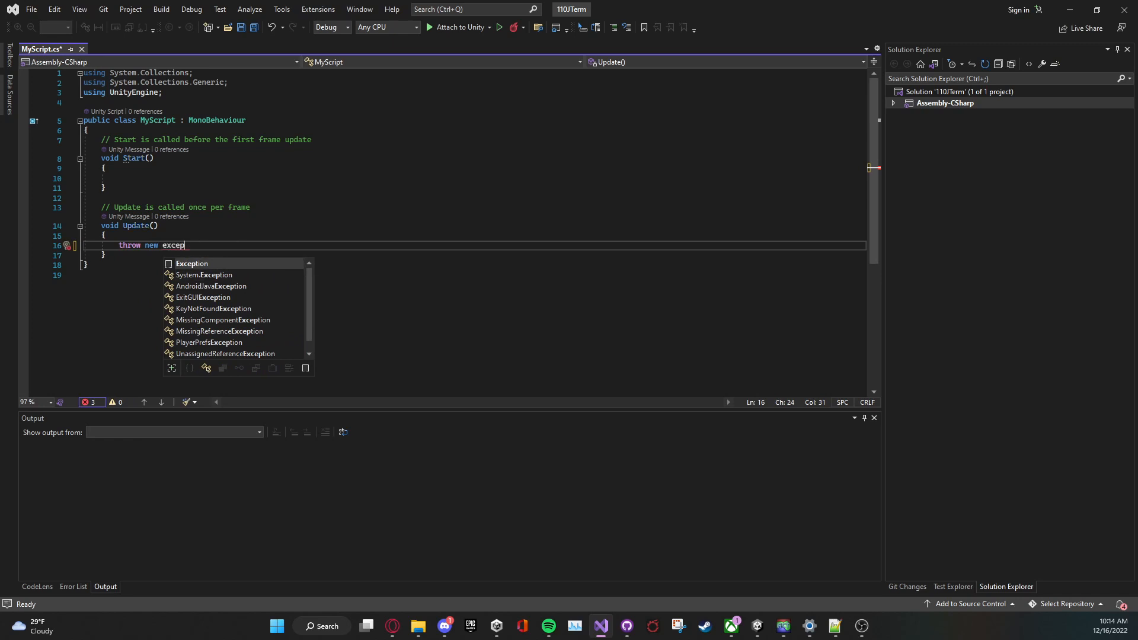
{"action": "key", "text": "BackSpace"}
{"action": "key", "text": "BackSpace"}
{"action": "key", "text": "BackSpace"}
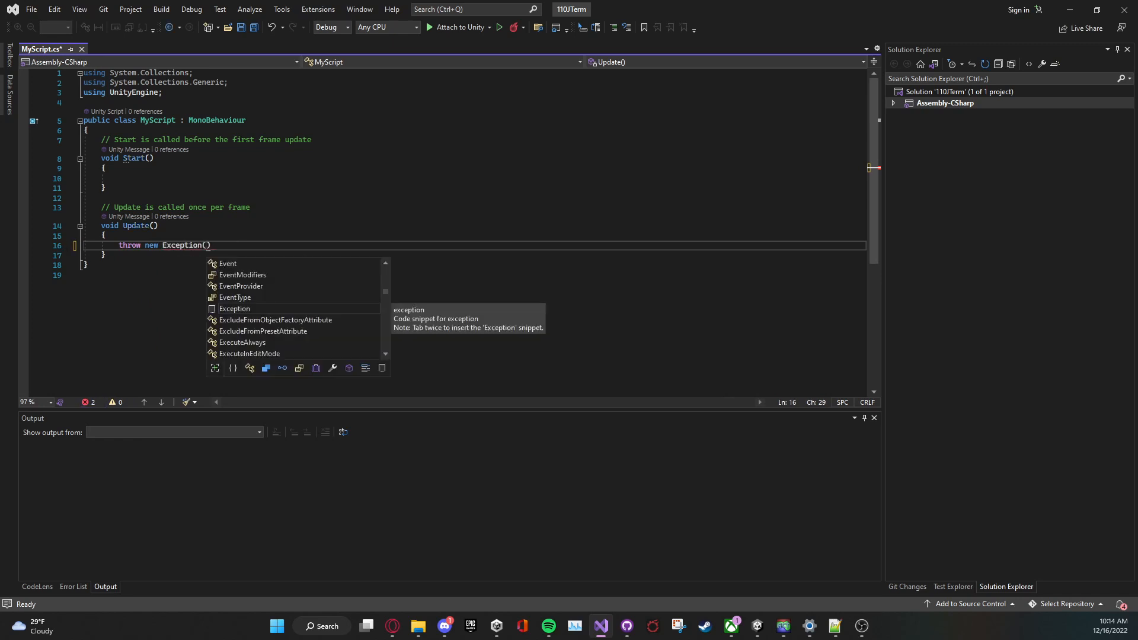
{"action": "key", "text": "BackSpace"}
{"action": "key", "text": "BackSpace"}
{"action": "key", "text": "BackSpace"}
{"action": "key", "text": "BackSpace"}
{"action": "key", "text": "BackSpace"}
{"action": "key", "text": "BackSpace"}
{"action": "key", "text": "BackSpace"}
{"action": "key", "text": "BackSpace"}
{"action": "key", "text": "BackSpace"}
{"action": "key", "text": "BackSpace"}
{"action": "key", "text": "BackSpace"}
{"action": "key", "text": "BackSpace"}
{"action": "key", "text": "BackSpace"}
{"action": "key", "text": "BackSpace"}
{"action": "key", "text": "BackSpace"}
{"action": "key", "text": "BackSpace"}
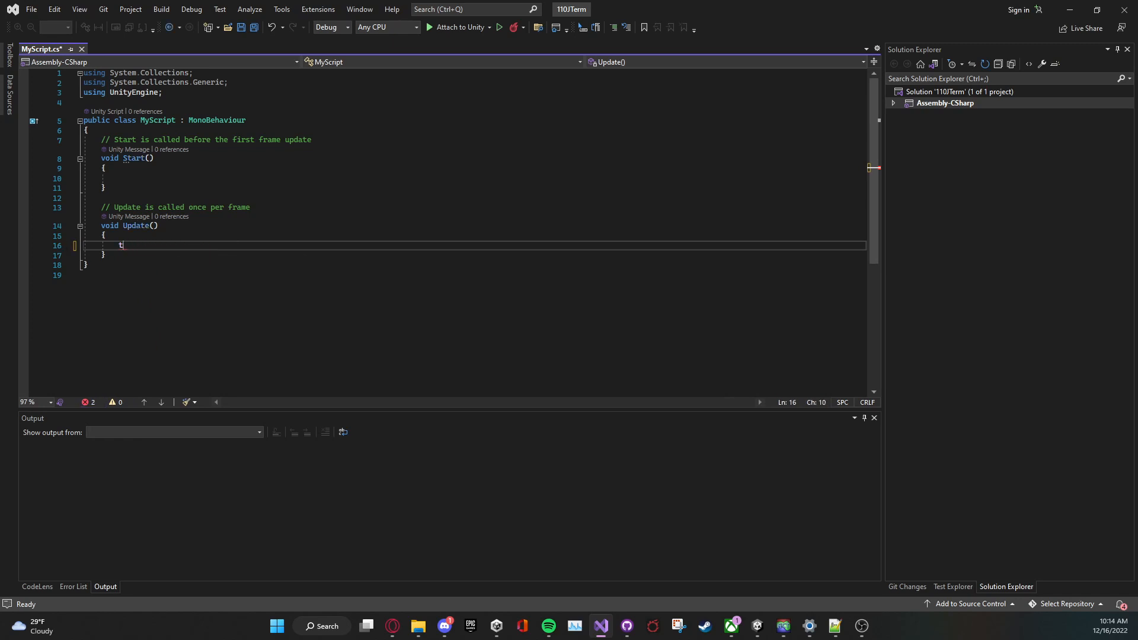
{"action": "key", "text": "ctrl+s"}
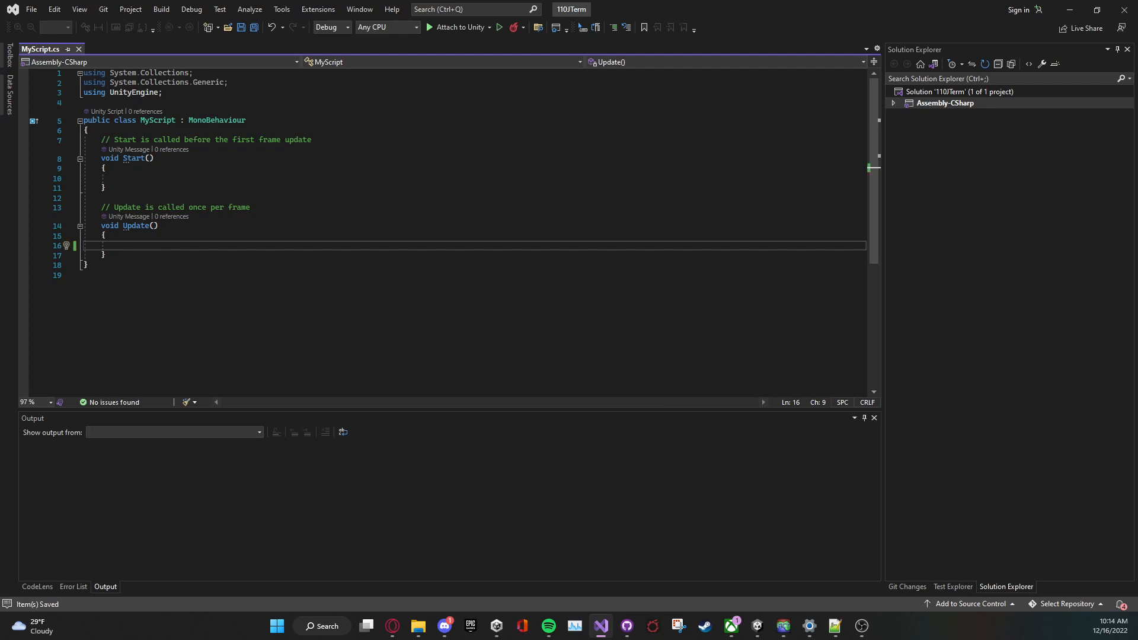
Declare the variable "public Transform Obj;" on a new line below the Start comment in the MyScript class.
{"action": "left_click", "coordinate": [88, 129]}
{"action": "left_click", "coordinate": [311, 140]}
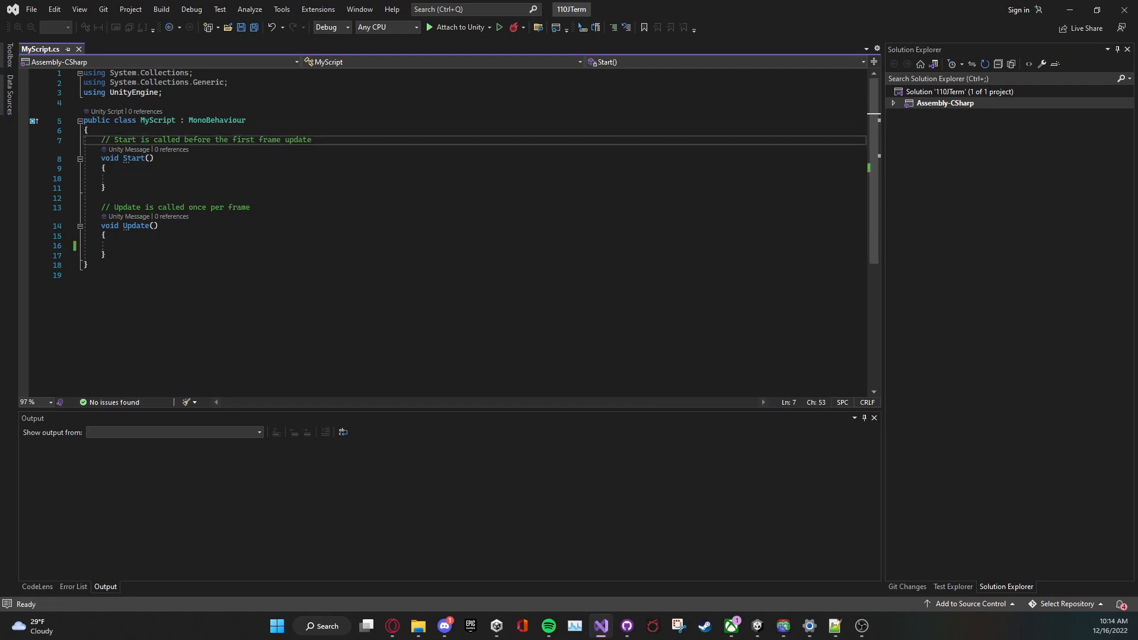
{"action": "key", "text": "Return"}
{"action": "type", "text": "public "}
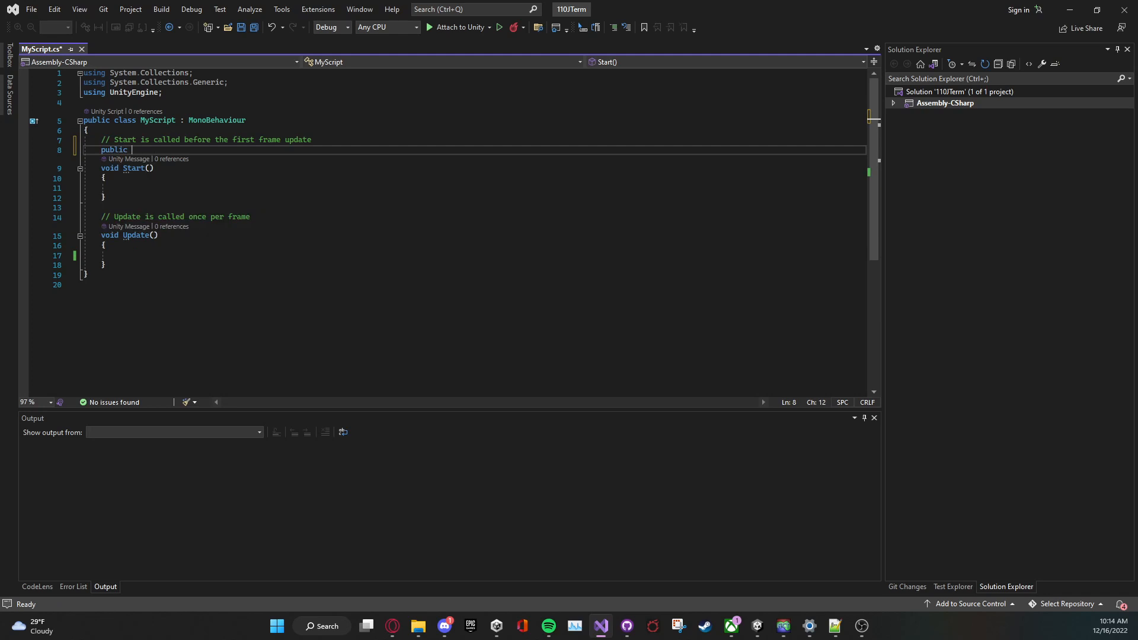
{"action": "type", "text": "Transform Ga"}
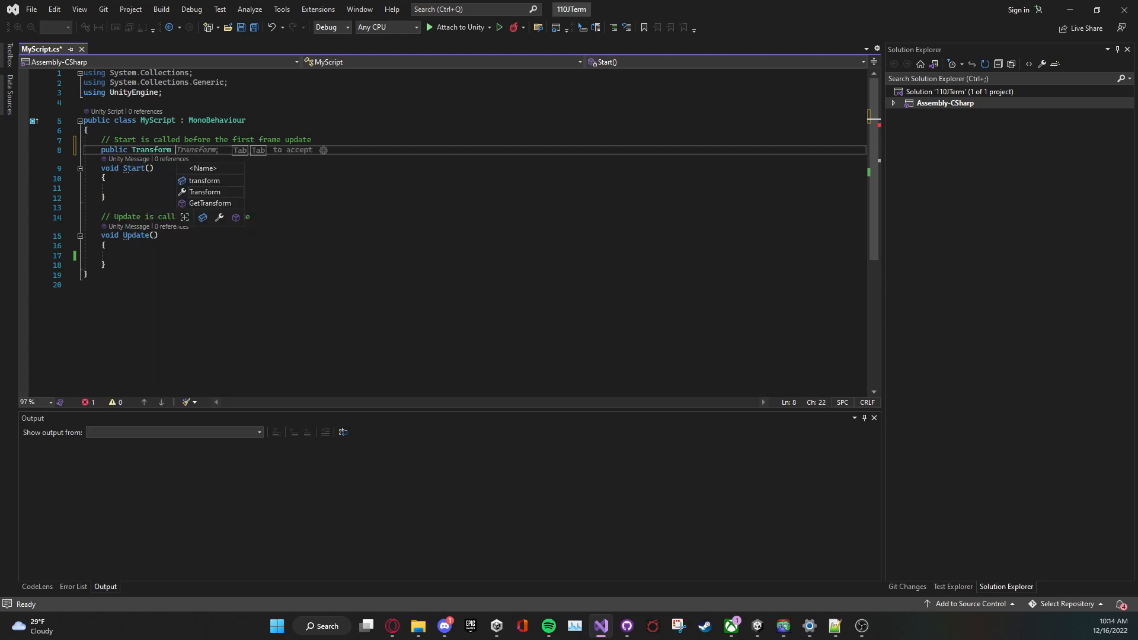
{"action": "key", "text": "BackSpace"}
{"action": "key", "text": "BackSpace"}
{"action": "type", "text": "Obj;"}
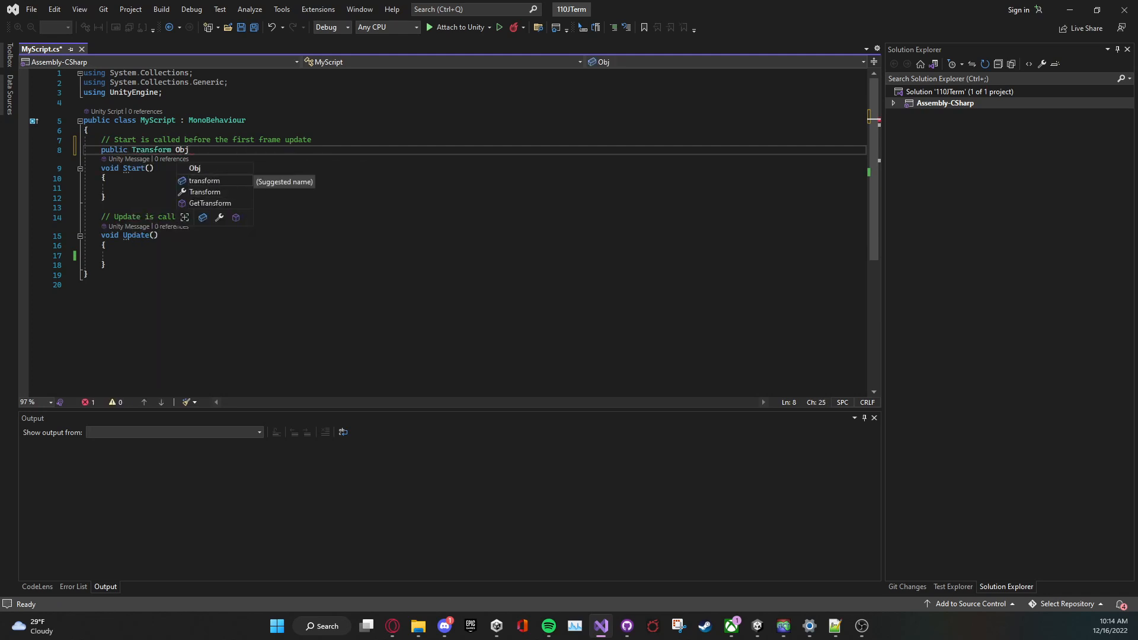
Add "print(Obj.position);" to the body of Update() and save MyScript.
{"action": "key", "text": "Down"}
{"action": "key", "text": "Down"}
{"action": "key", "text": "Down"}
{"action": "key", "text": "Down"}
{"action": "key", "text": "Down"}
{"action": "key", "text": "Down"}
{"action": "key", "text": "Down"}
{"action": "key", "text": "Down"}
{"action": "key", "text": "Down"}
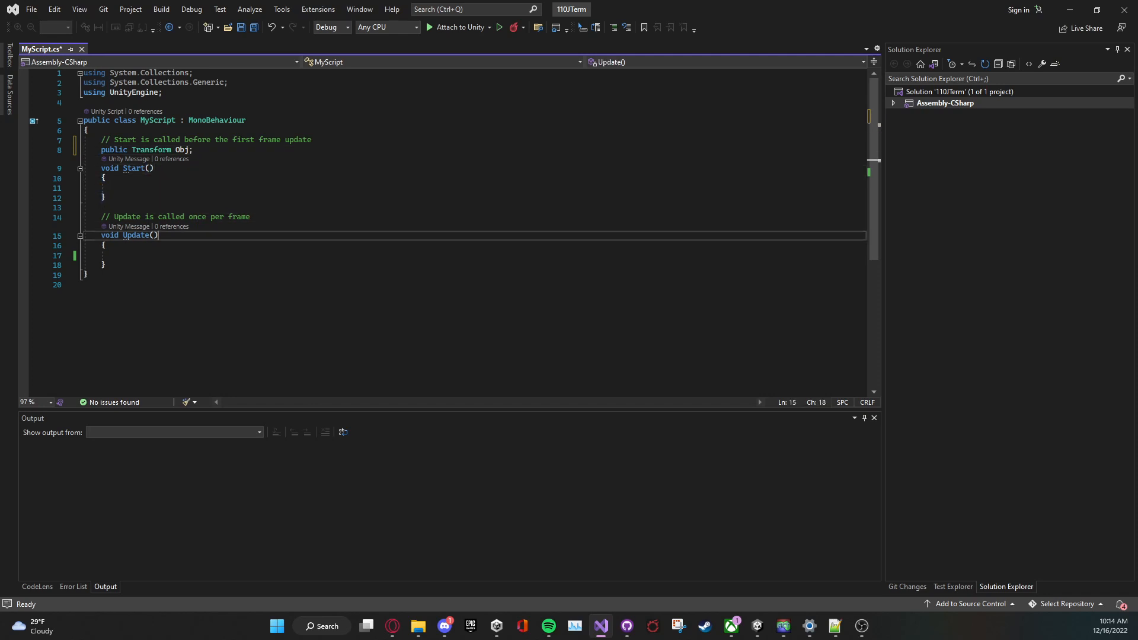
{"action": "scroll", "coordinate": [444, 231], "scroll_direction": "up", "scroll_amount": 6, "text": "ctrl"}
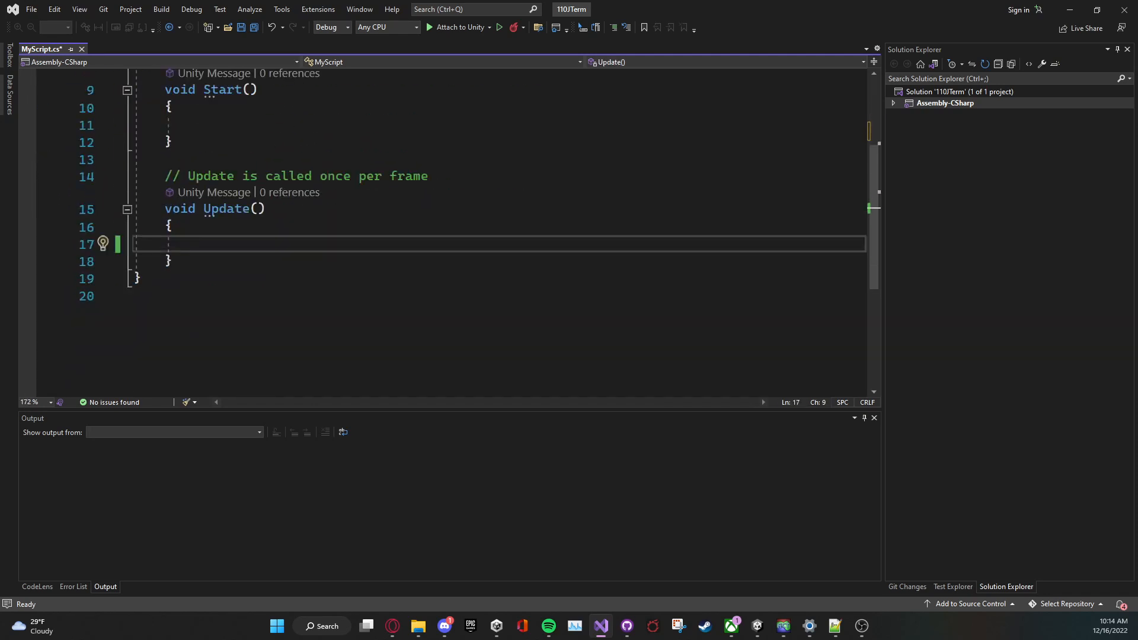
{"action": "type", "text": "pr"}
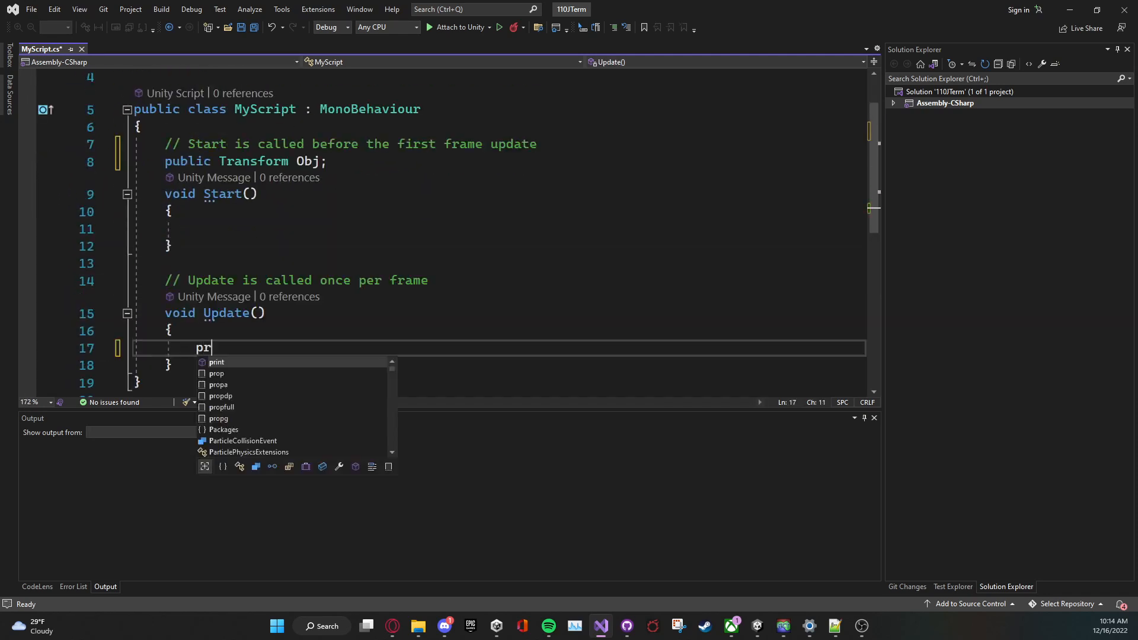
{"action": "type", "text": "int(Obj.posi"}
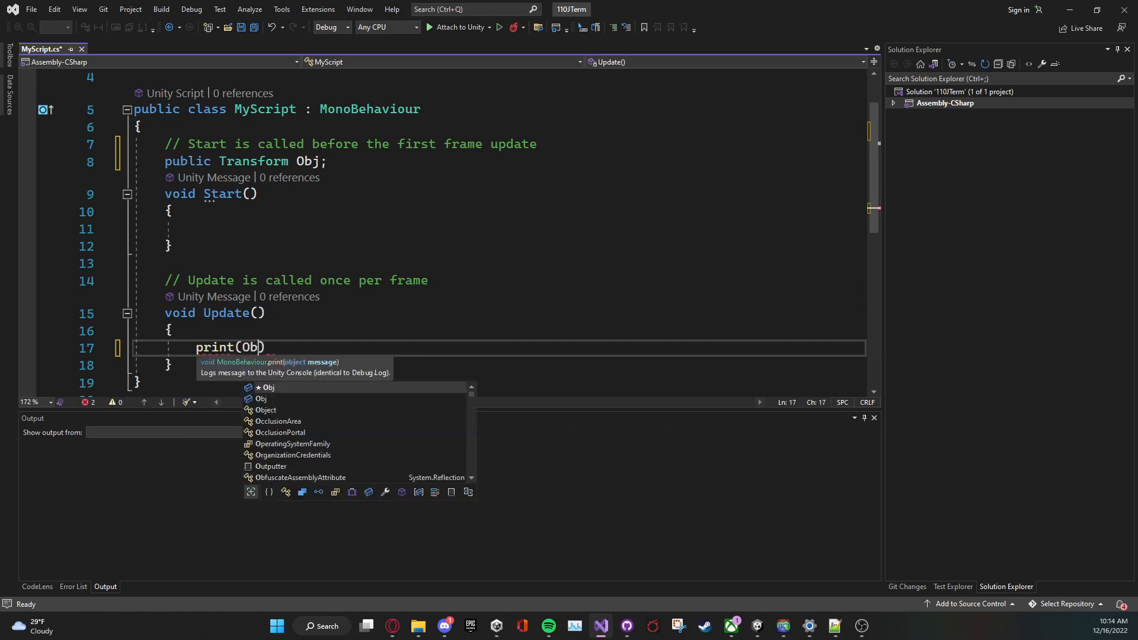
{"action": "key", "text": "Tab"}
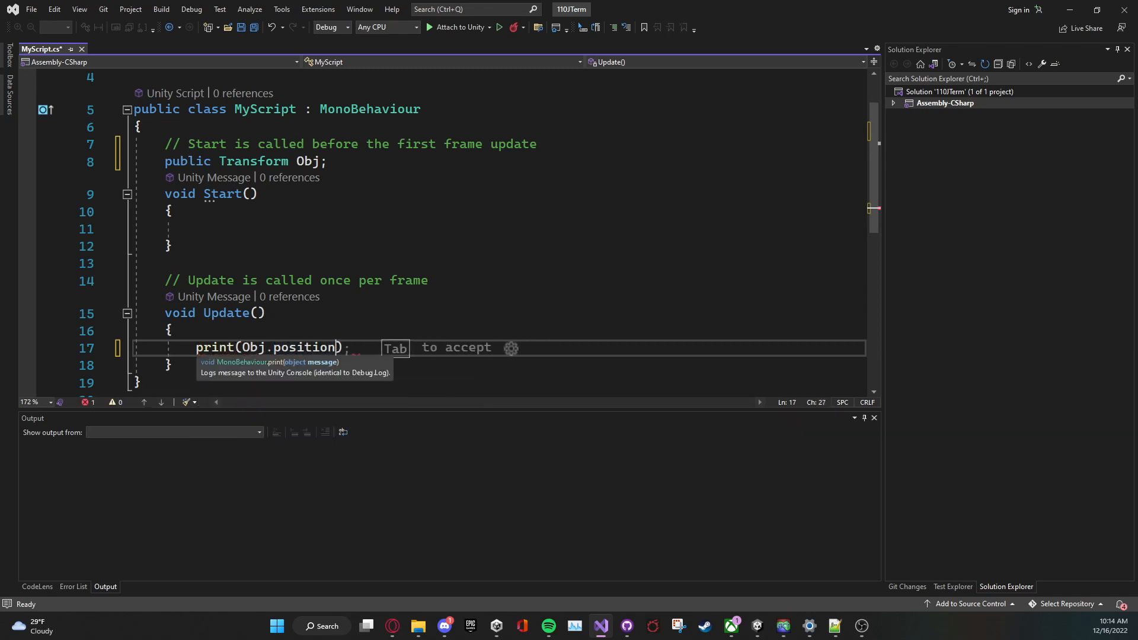
{"action": "key", "text": "Tab"}
{"action": "key", "text": "ctrl+s"}
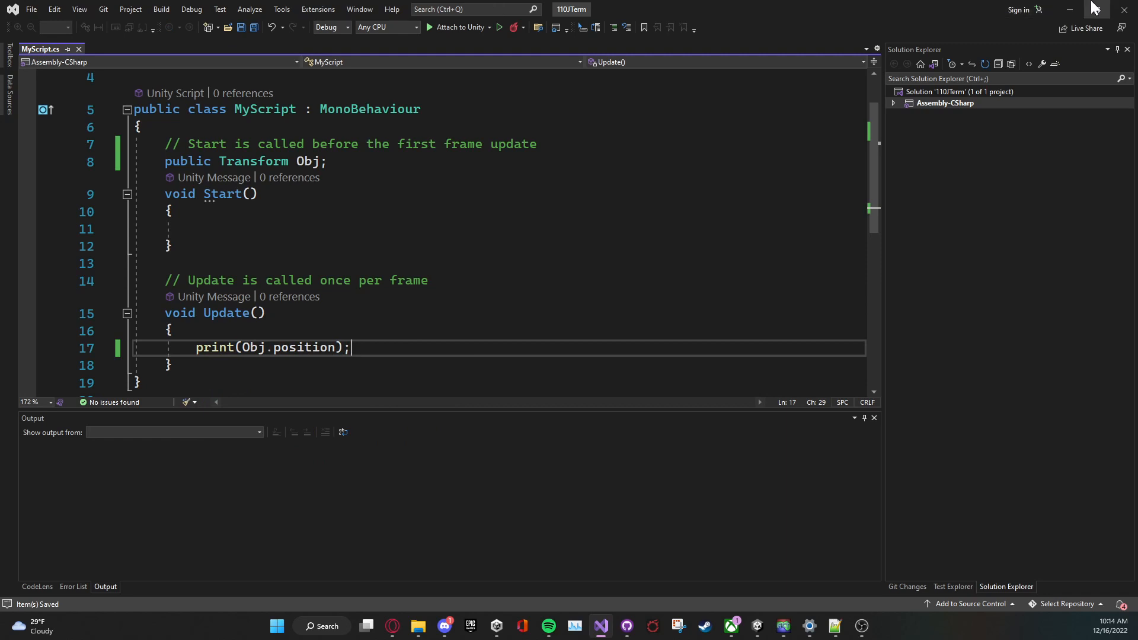
Return to Unity and attach MyScript to the Main Camera as a component.
{"action": "left_click", "coordinate": [1070, 10]}
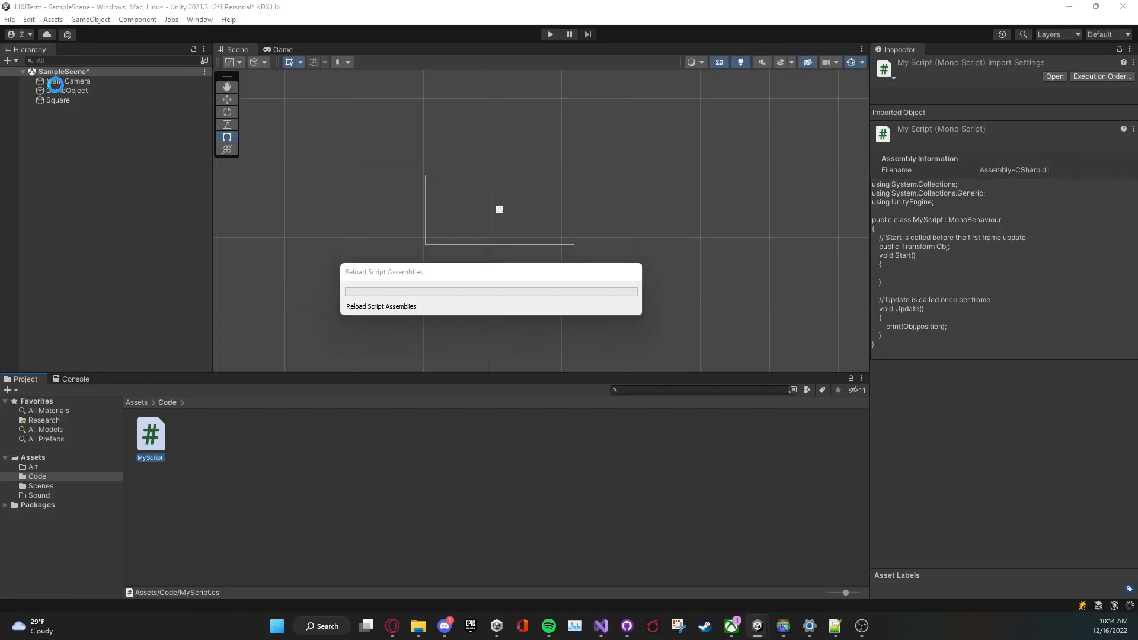
{"action": "left_click", "coordinate": [56, 82]}
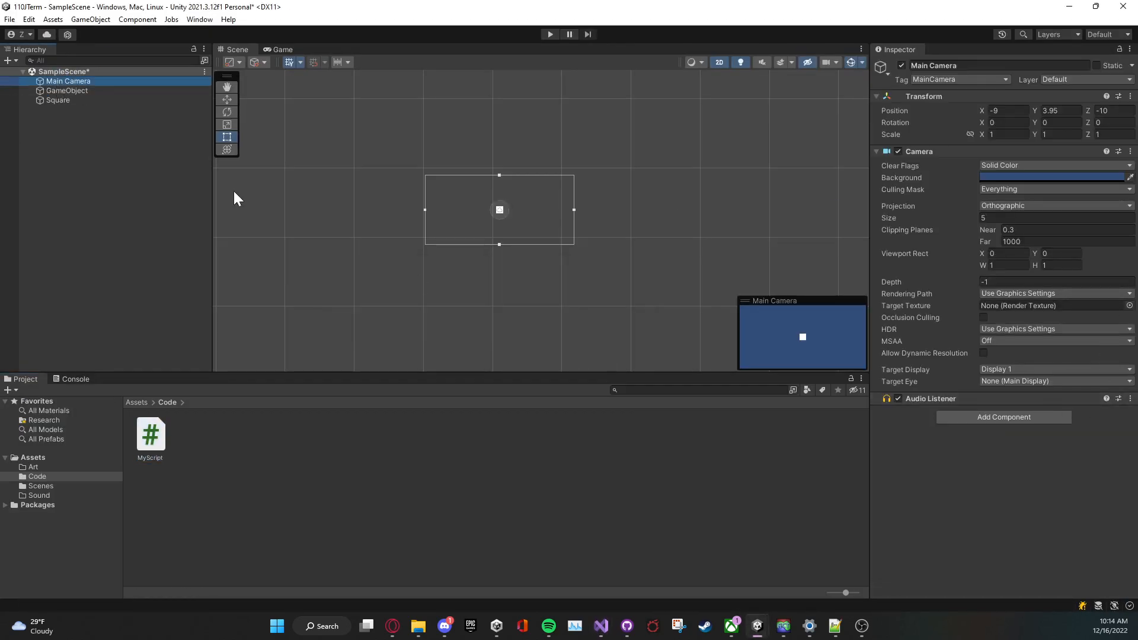
{"action": "left_click_drag", "start_coordinate": [158, 443], "coordinate": [1071, 465]}
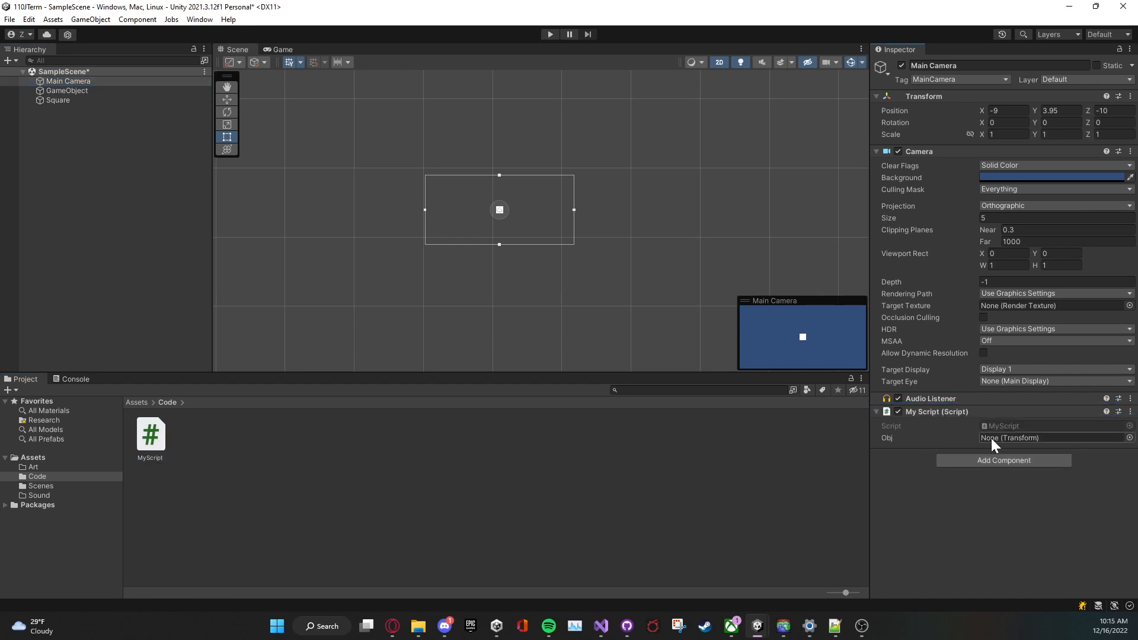
Play the scene and examine the Console error about the Obj variable, including its source line in MyScript.
{"action": "left_click", "coordinate": [551, 34]}
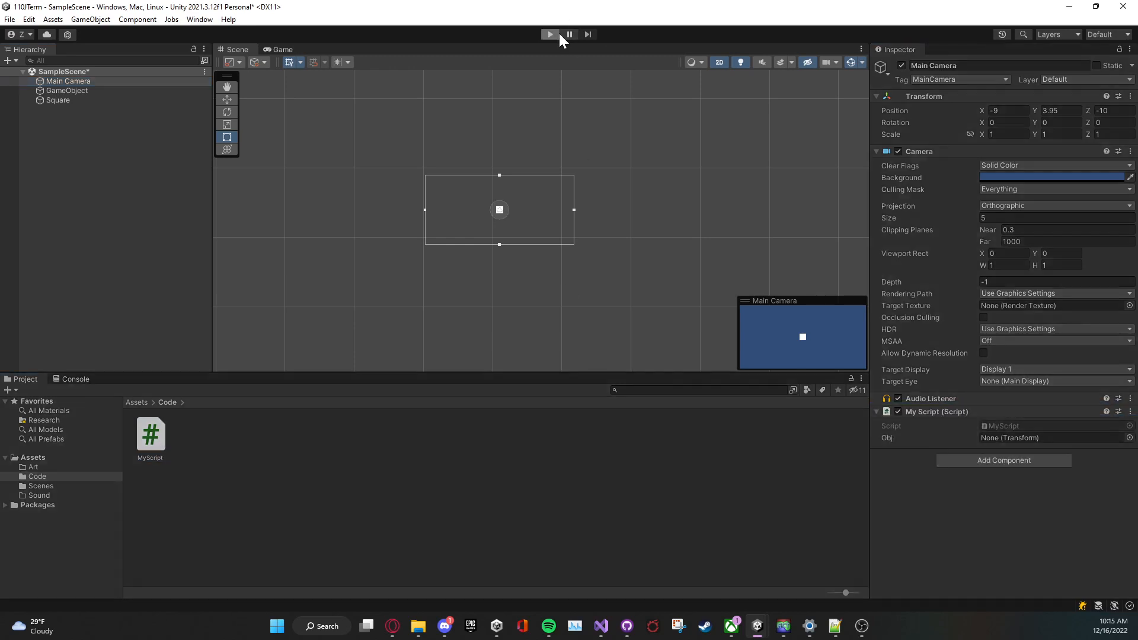
{"action": "left_click", "coordinate": [80, 378]}
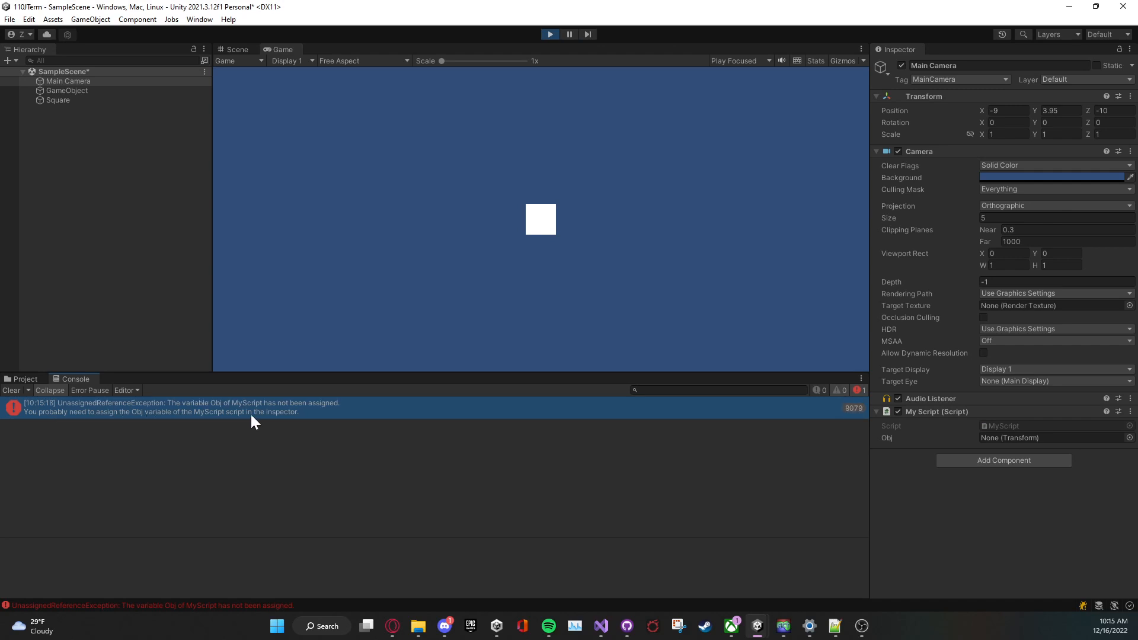
{"action": "left_click", "coordinate": [293, 409]}
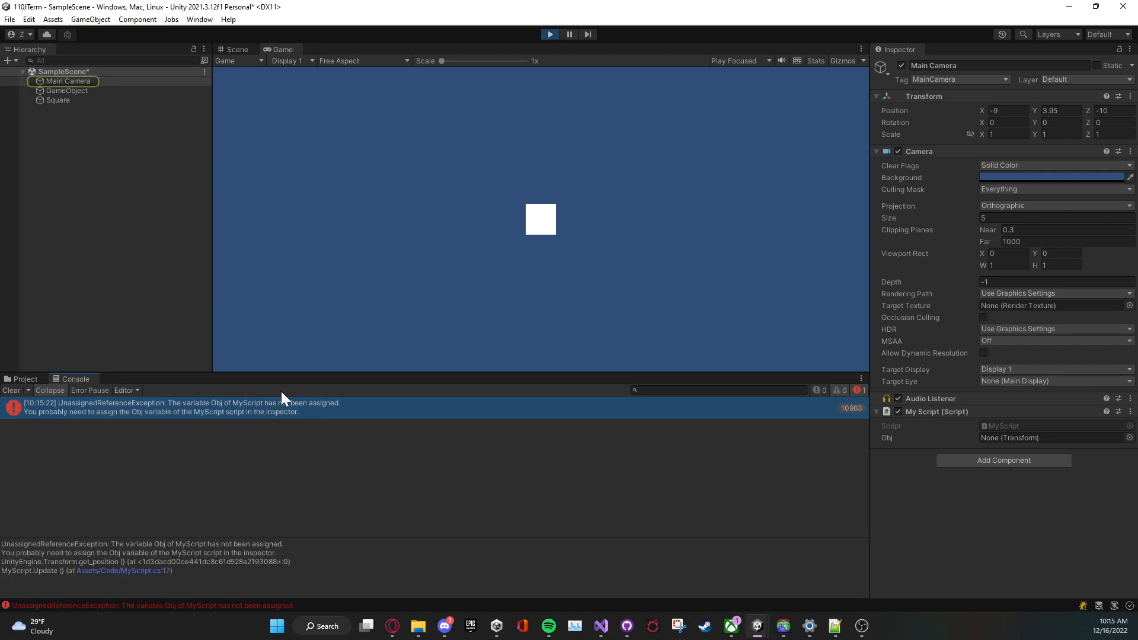
{"action": "double_click", "coordinate": [241, 411]}
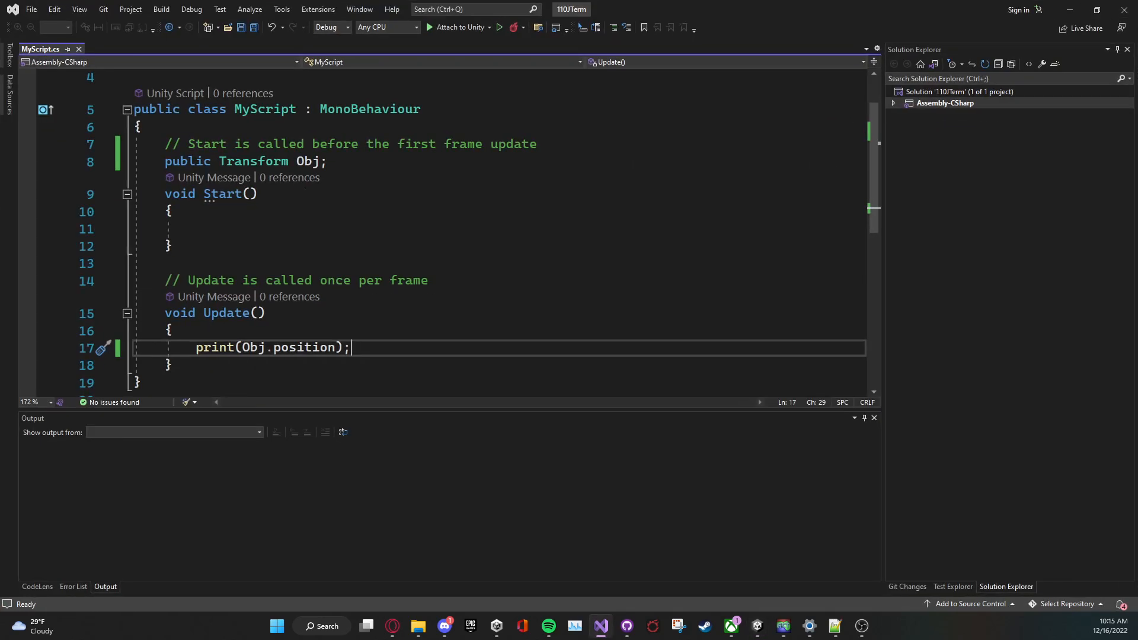
{"action": "scroll", "coordinate": [441, 237], "scroll_direction": "down", "scroll_amount": 3, "text": "ctrl"}
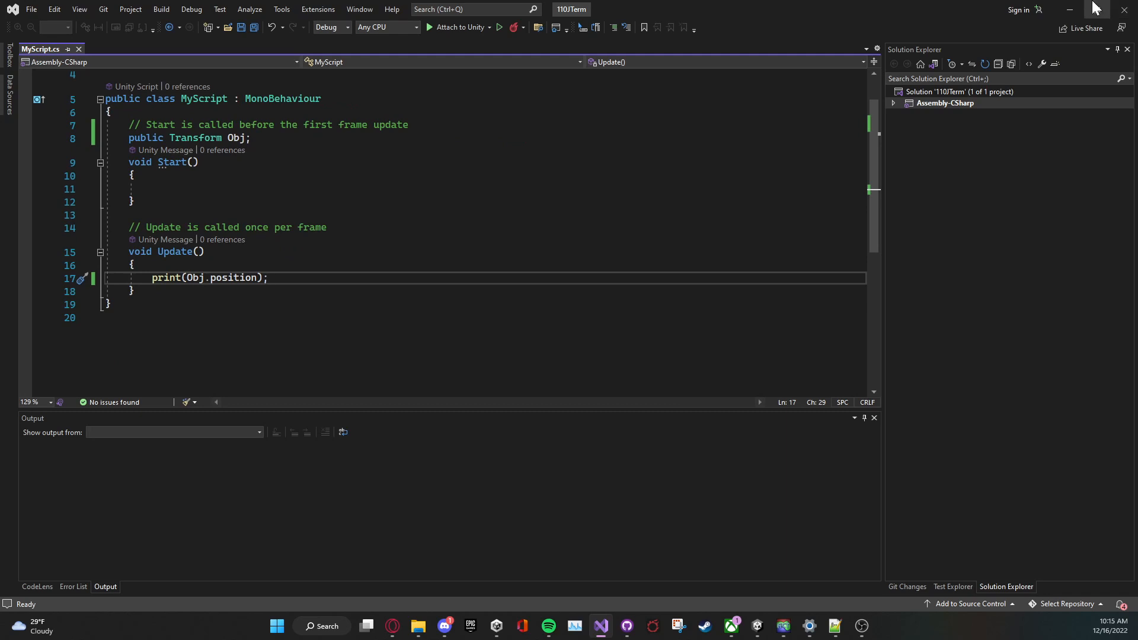
Back in Unity, assign Square to the Obj field of Main Camera's My Script component and clear the Console.
{"action": "left_click", "coordinate": [1069, 9]}
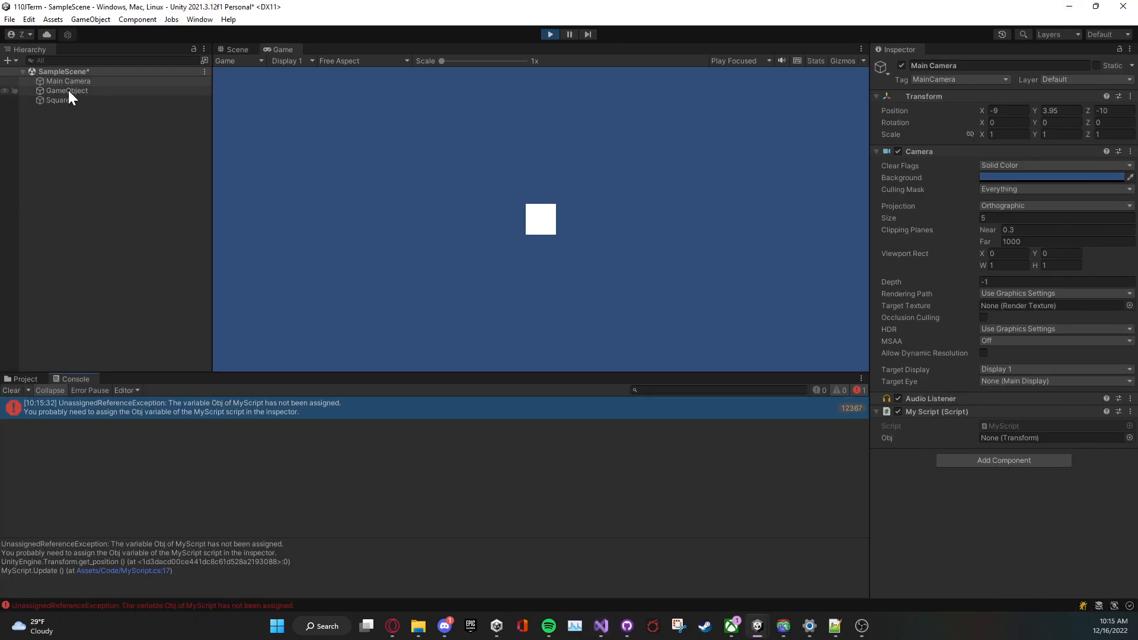
{"action": "left_click_drag", "start_coordinate": [66, 100], "coordinate": [1031, 438]}
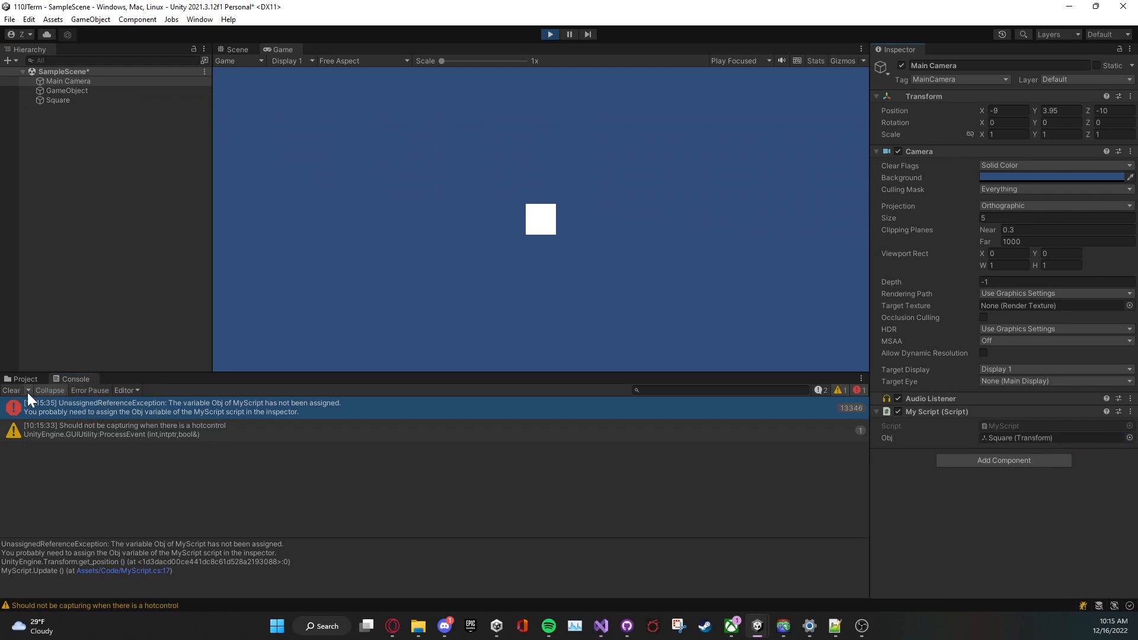
{"action": "left_click", "coordinate": [12, 390]}
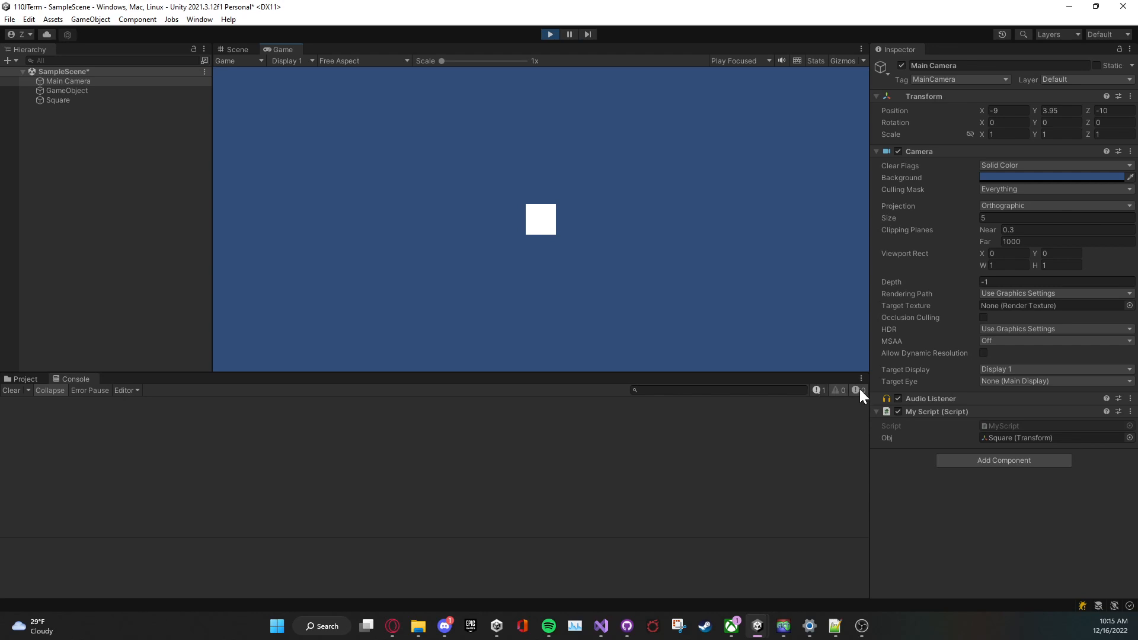
Show printed messages in the Console, then compare the list with Collapse turned off and on again.
{"action": "left_click", "coordinate": [819, 390]}
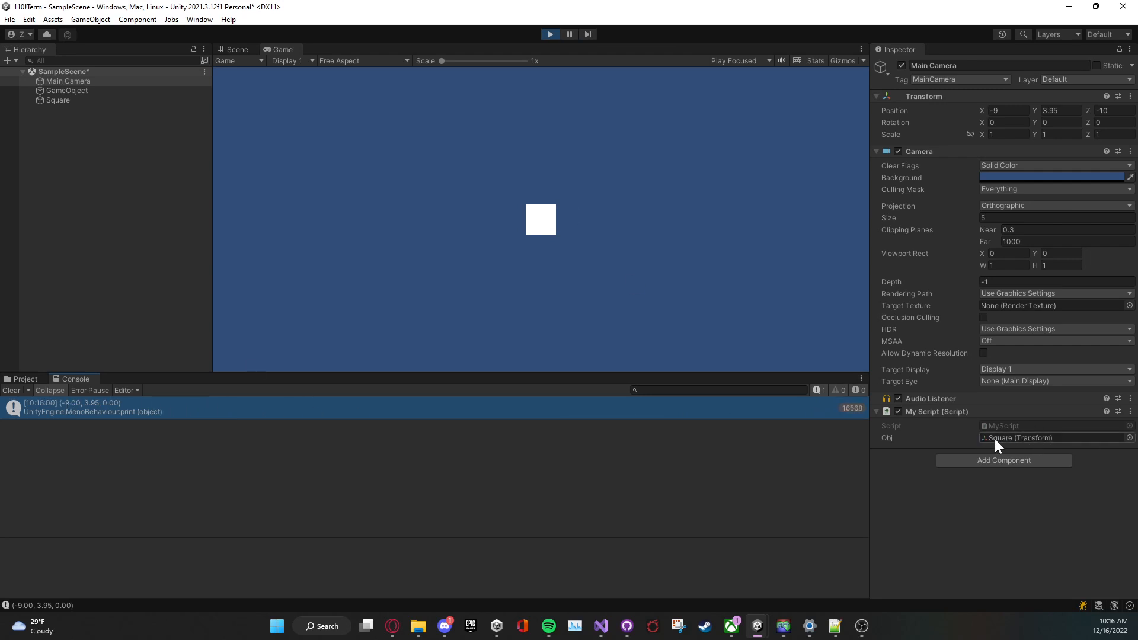
{"action": "left_click", "coordinate": [41, 392]}
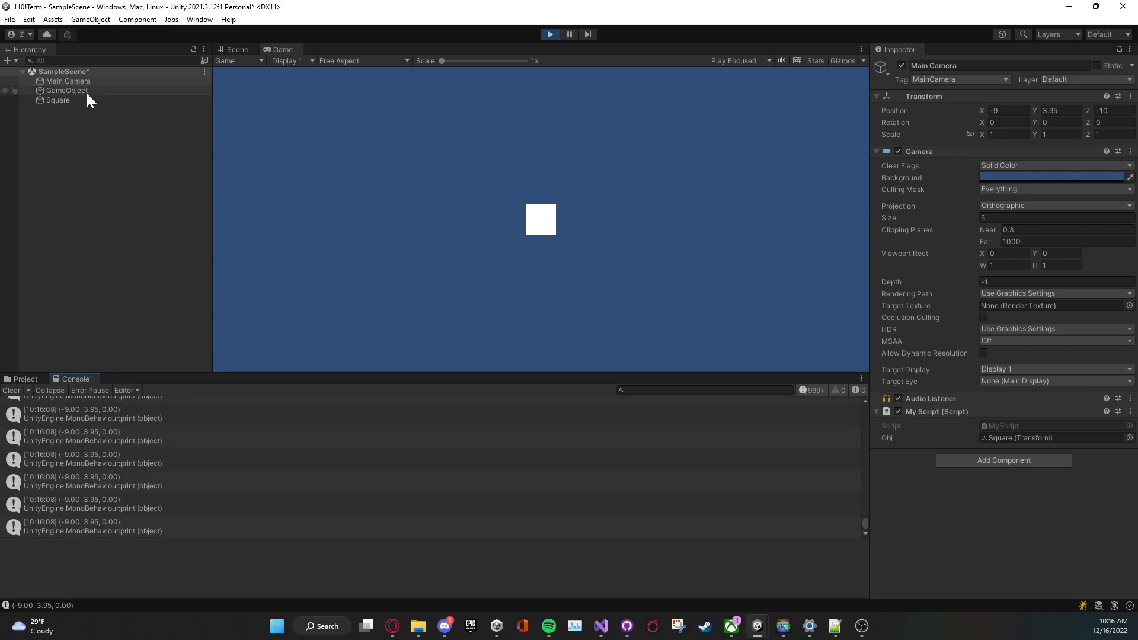
{"action": "left_click", "coordinate": [52, 390]}
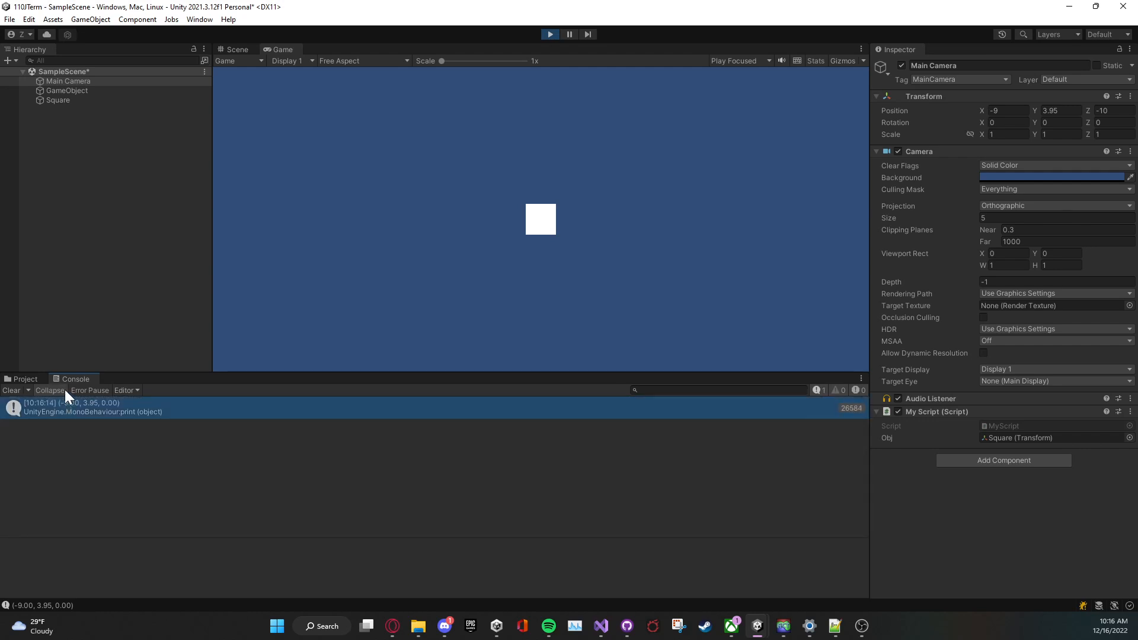
Select Square in the Hierarchy and dock the Game view side by side with the Scene view.
{"action": "left_click", "coordinate": [49, 90]}
{"action": "left_click", "coordinate": [50, 98]}
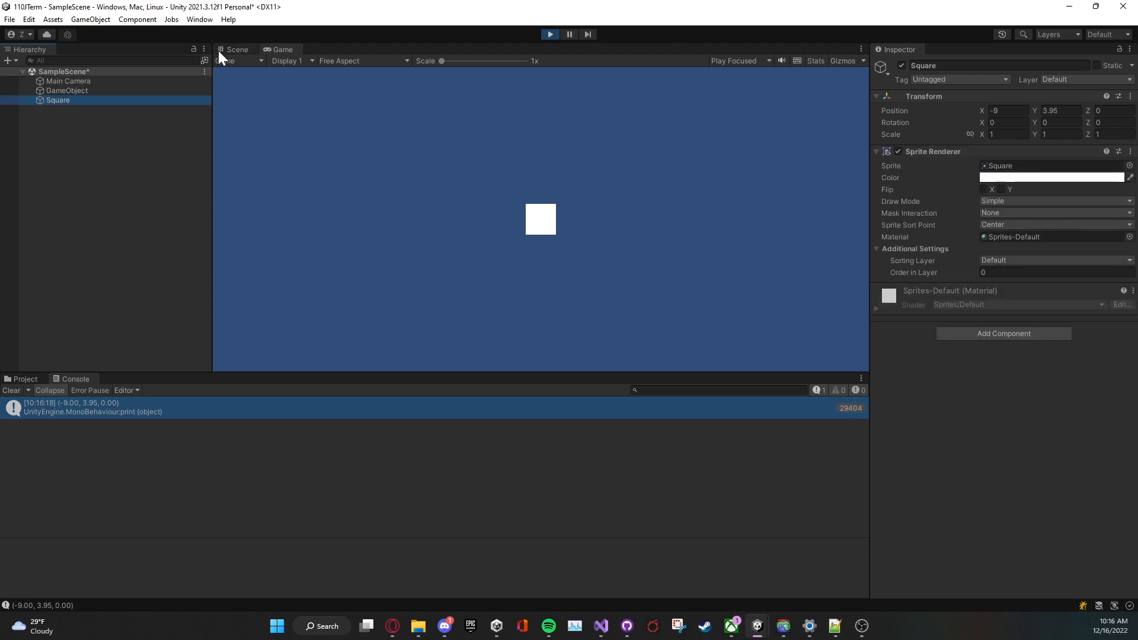
{"action": "left_click_drag", "start_coordinate": [275, 48], "coordinate": [714, 169]}
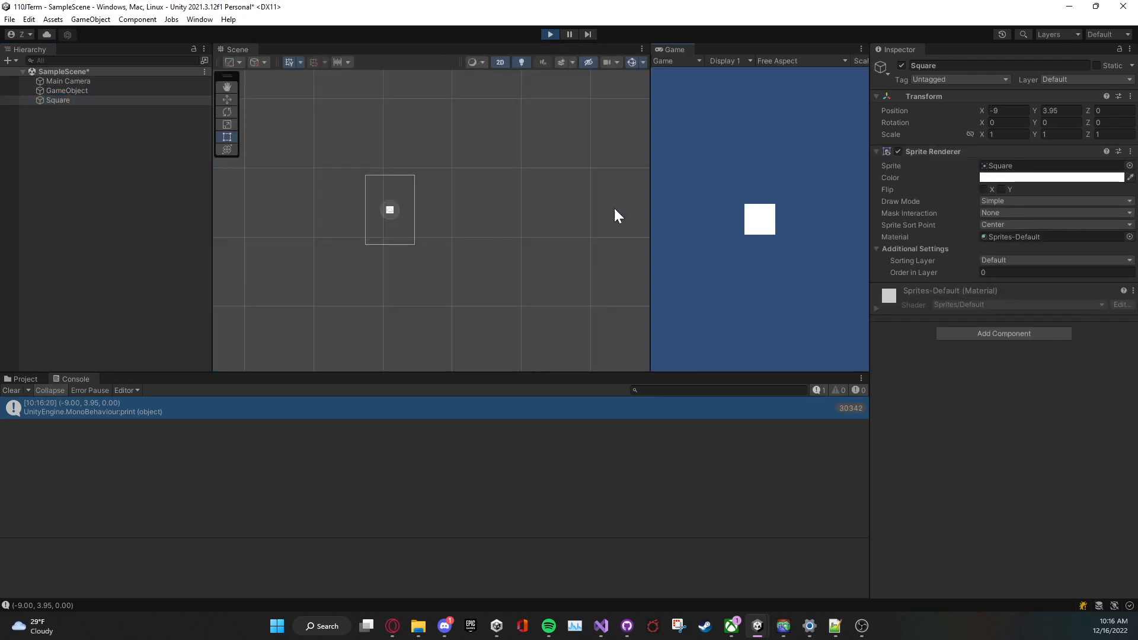
Move Square to about X -2.58, Y 6.01 in the Scene view and review the positions printed in the Console.
{"action": "left_click", "coordinate": [390, 210]}
{"action": "left_click", "coordinate": [35, 100]}
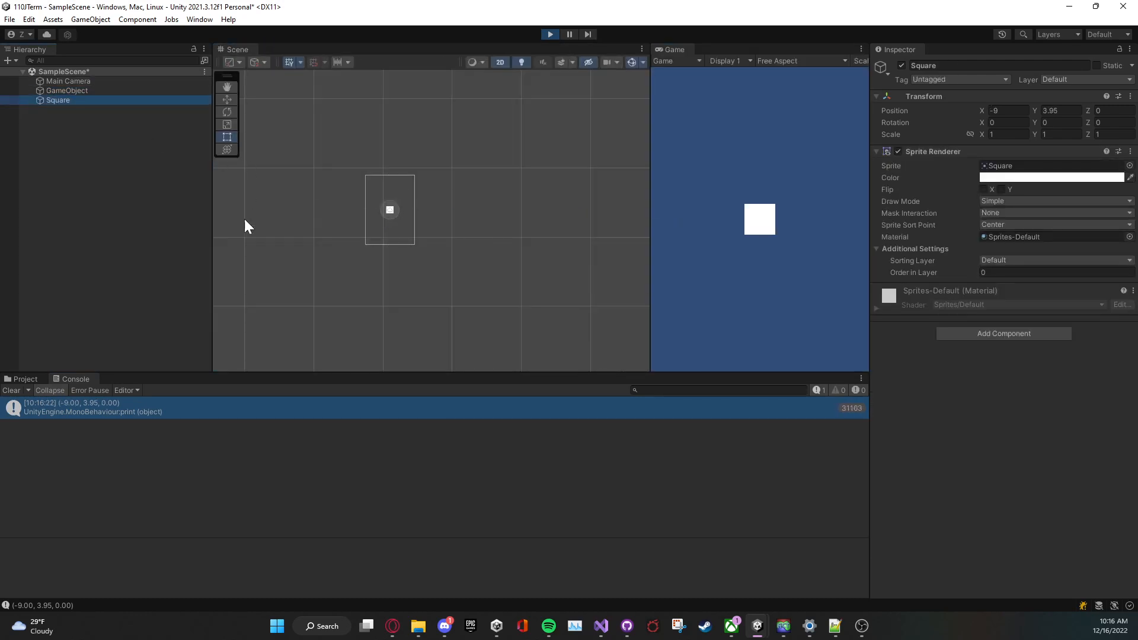
{"action": "left_click", "coordinate": [227, 99]}
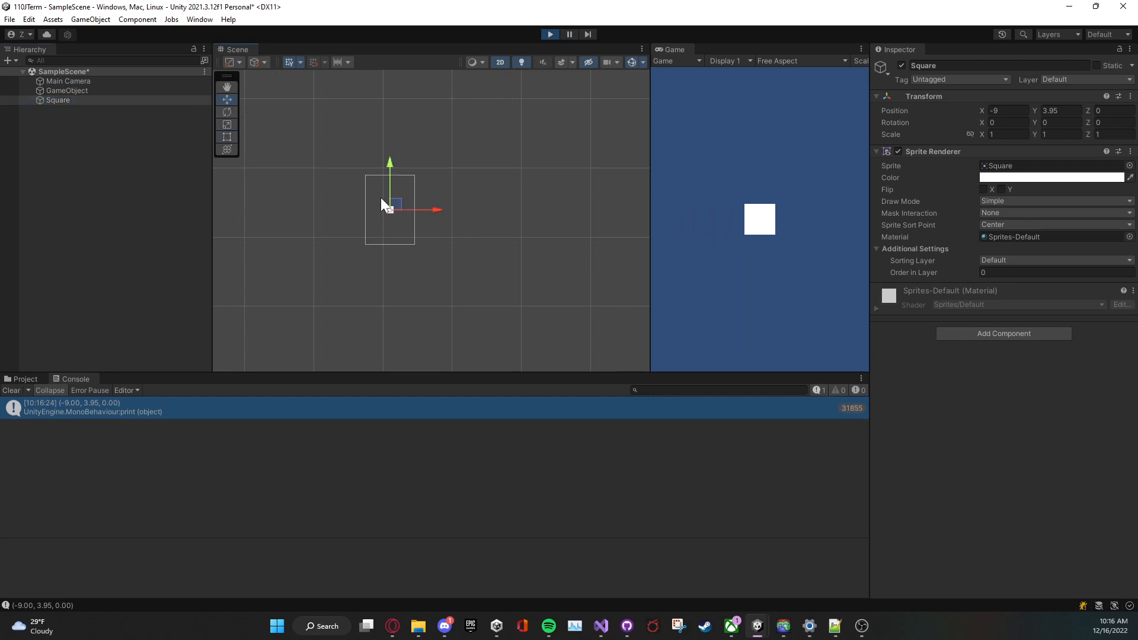
{"action": "left_click_drag", "start_coordinate": [395, 208], "coordinate": [440, 195]}
{"action": "scroll", "coordinate": [314, 464], "scroll_direction": "up", "scroll_amount": 3}
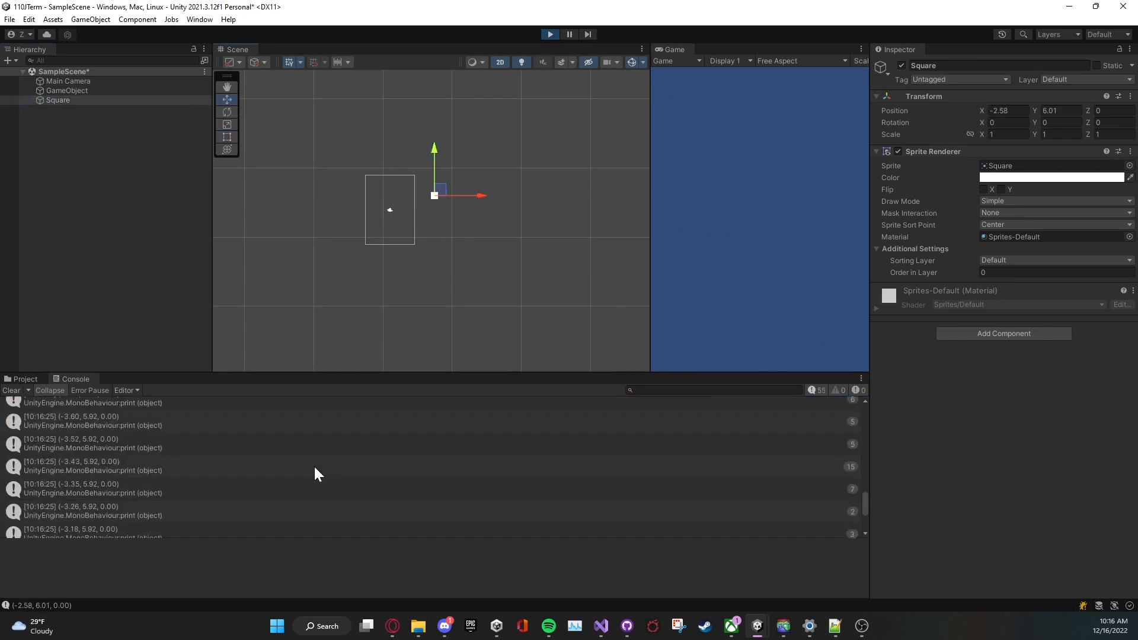
{"action": "scroll", "coordinate": [314, 456], "scroll_direction": "up", "scroll_amount": 5}
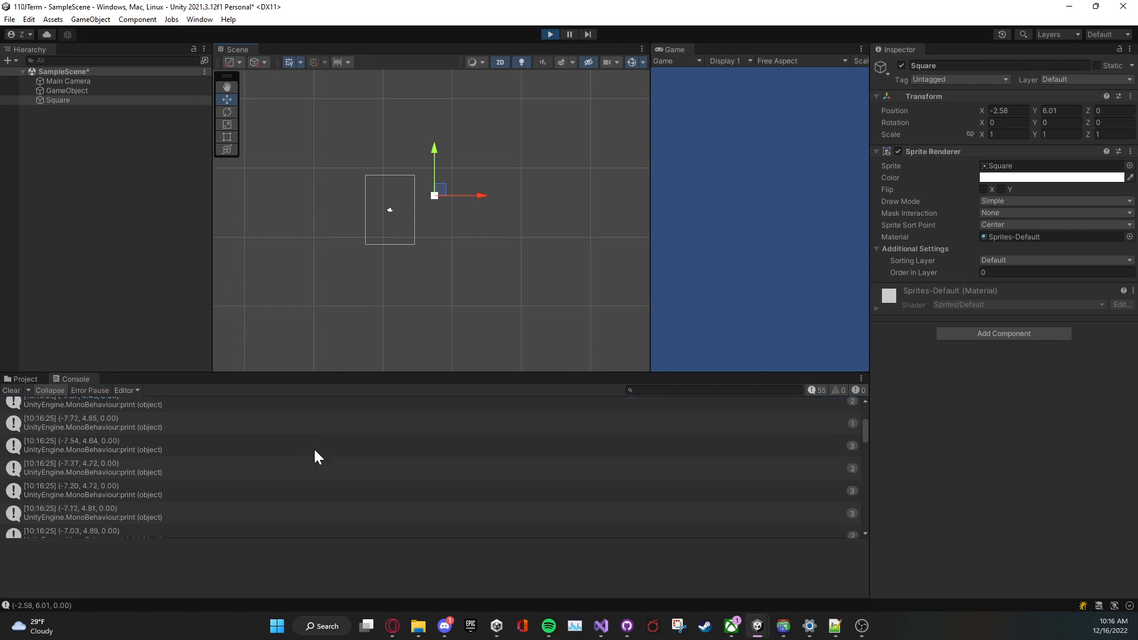
{"action": "scroll", "coordinate": [314, 448], "scroll_direction": "down", "scroll_amount": 10}
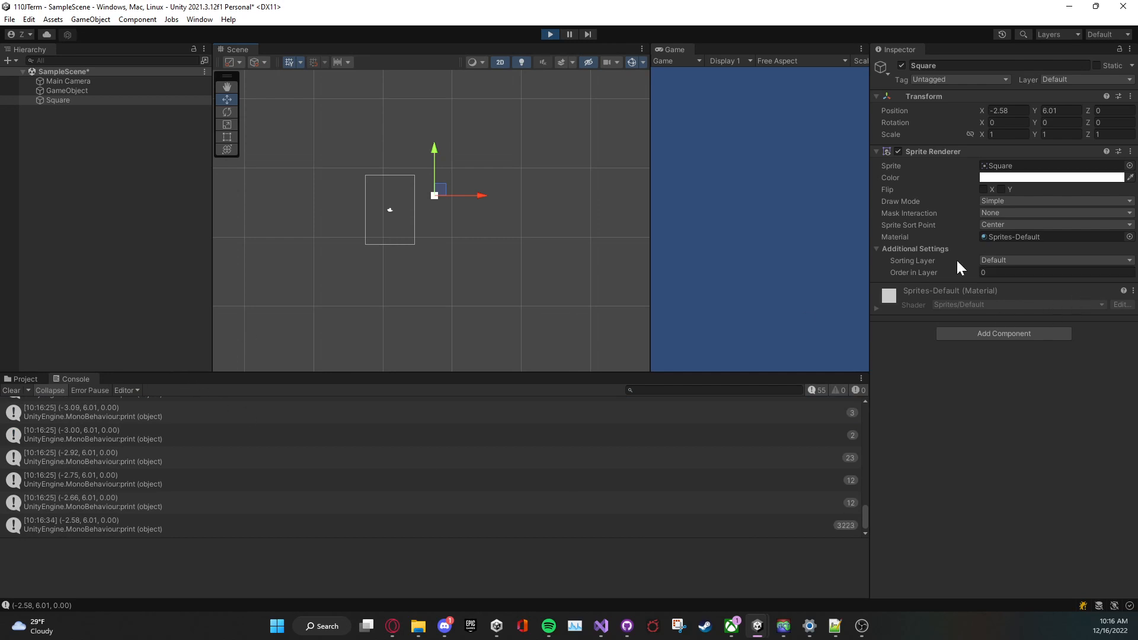
Set the Obj field of Main Camera's My Script component to None and inspect the resulting Console error.
{"action": "left_click", "coordinate": [71, 81]}
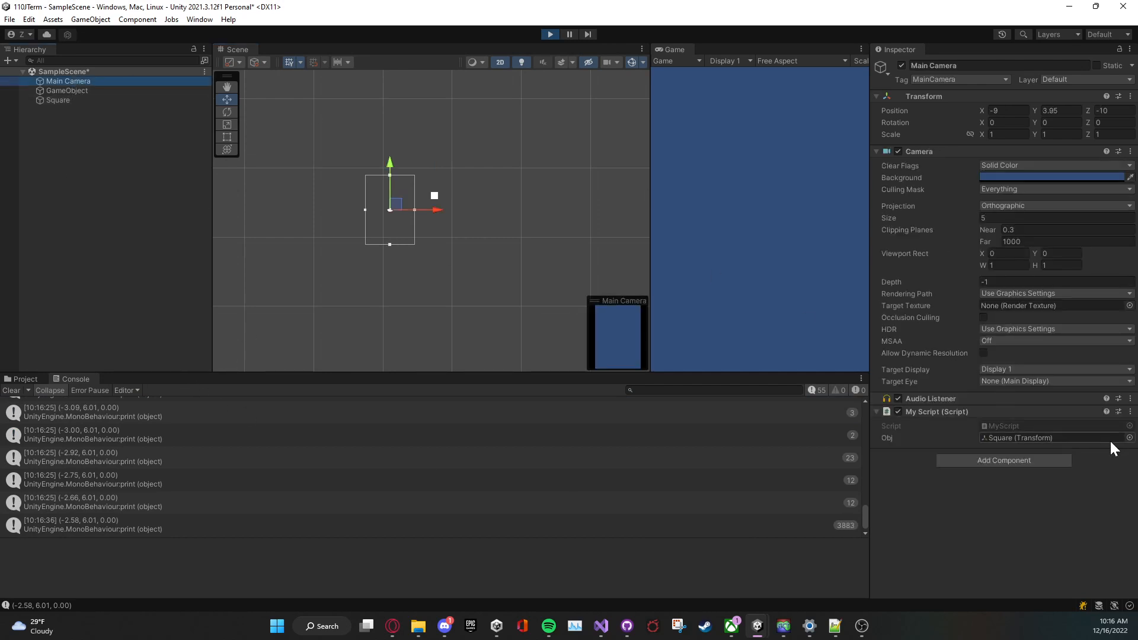
{"action": "left_click", "coordinate": [1128, 438]}
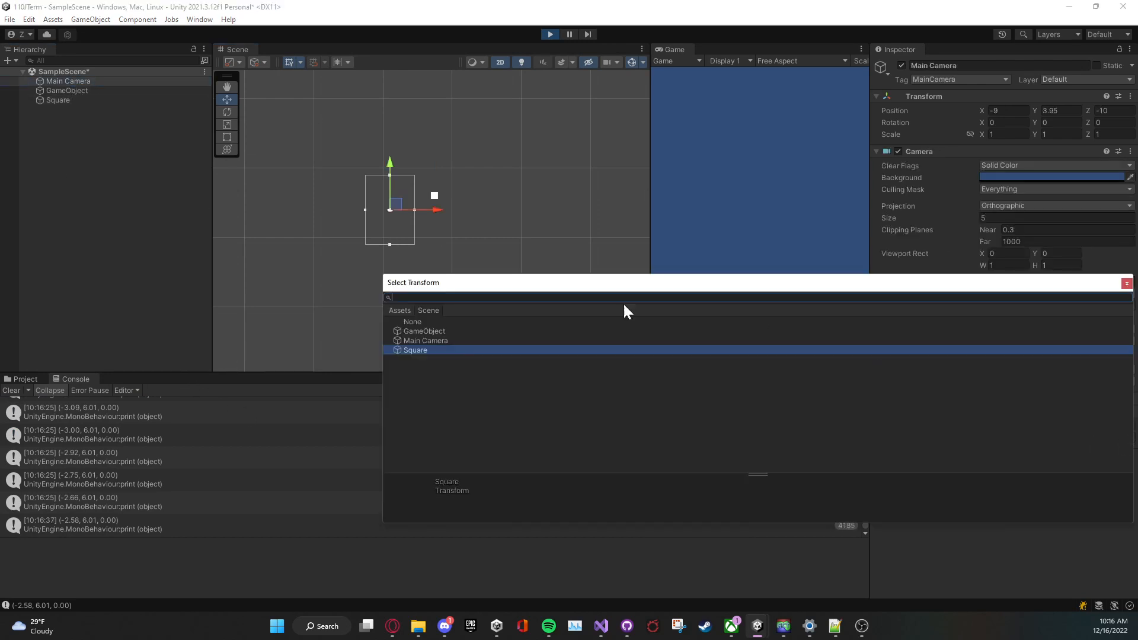
{"action": "left_click", "coordinate": [410, 322]}
{"action": "left_click", "coordinate": [165, 528]}
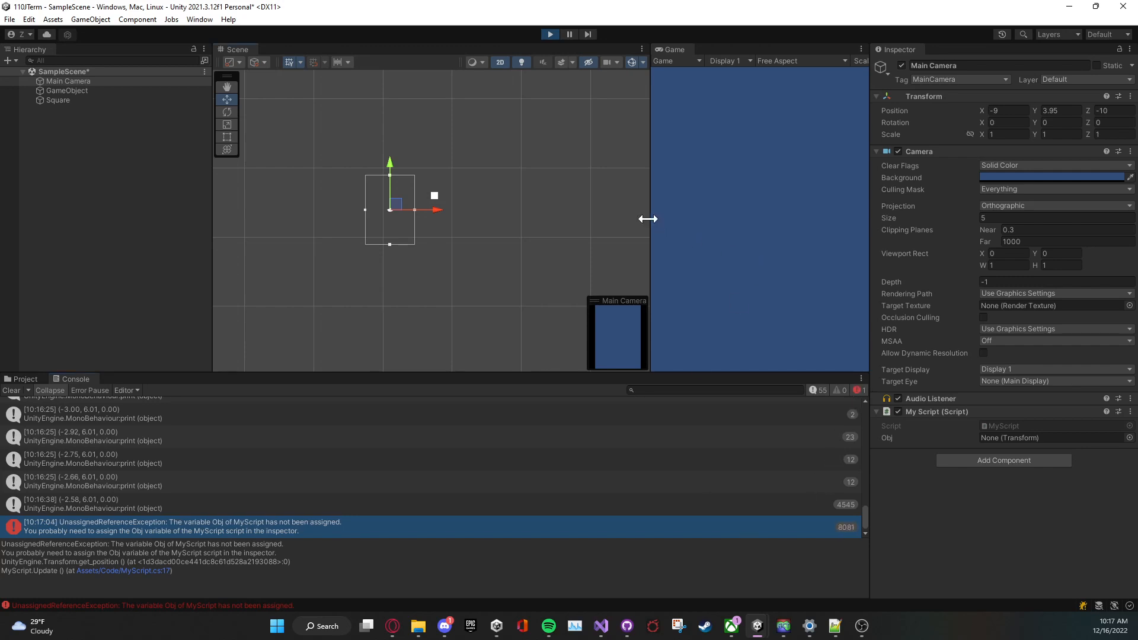
Widen the Game view and move Main Camera to about X -4, Y 5.1 while the scene is playing.
{"action": "left_click_drag", "start_coordinate": [649, 218], "coordinate": [377, 198]}
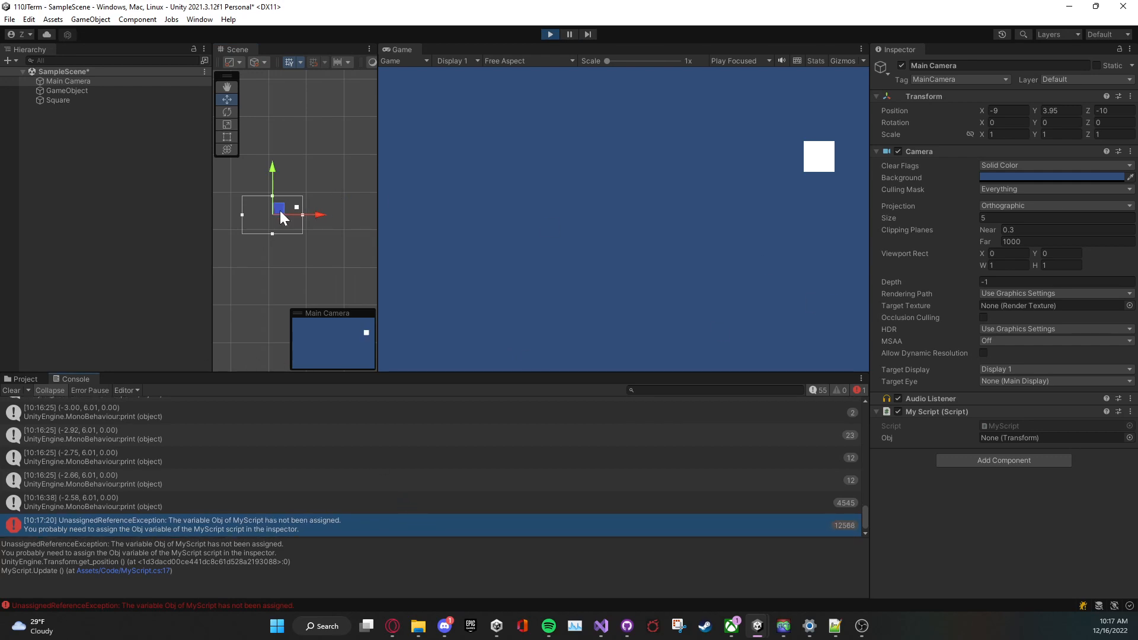
{"action": "left_click_drag", "start_coordinate": [279, 211], "coordinate": [299, 207]}
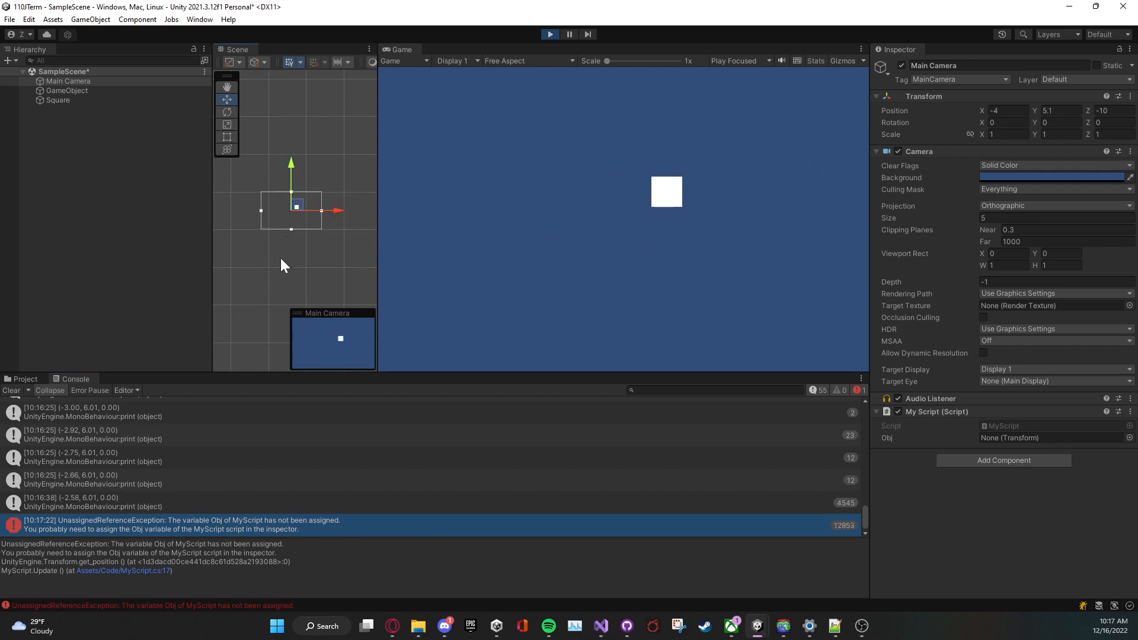
Clear the Console, stop playing the scene and hide error messages in the Console.
{"action": "left_click", "coordinate": [11, 390]}
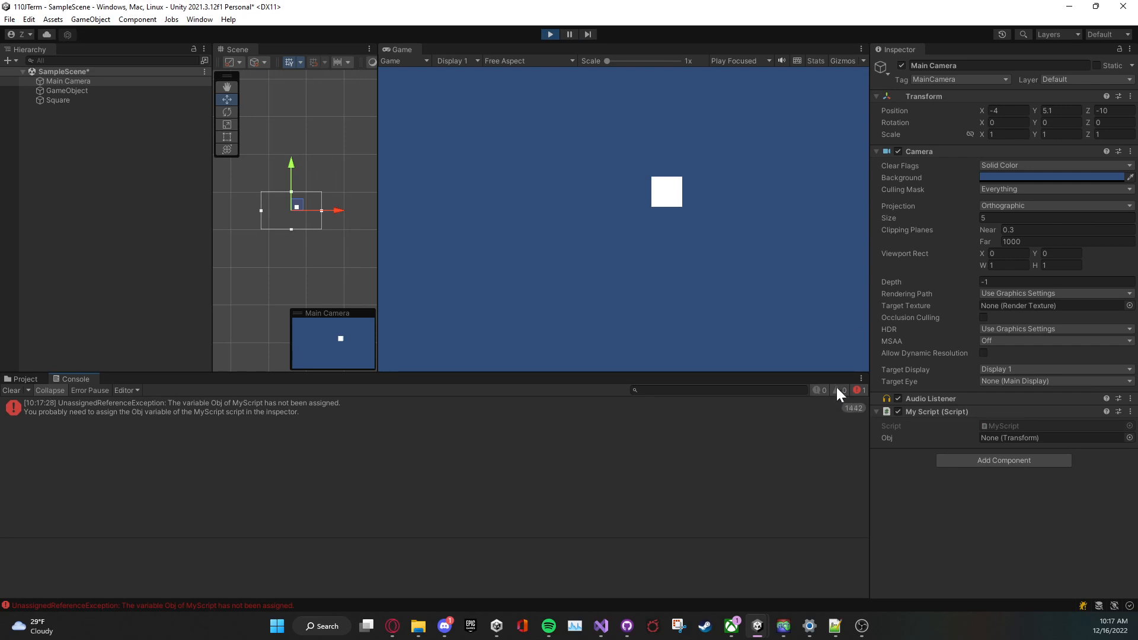
{"action": "left_click", "coordinate": [550, 34]}
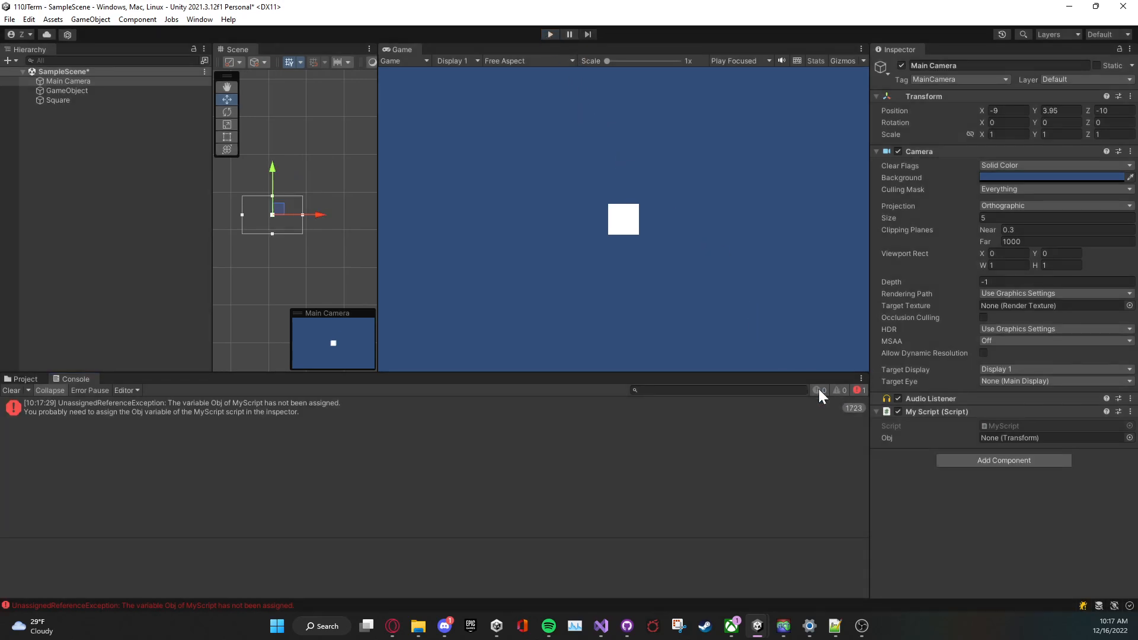
{"action": "left_click", "coordinate": [857, 389]}
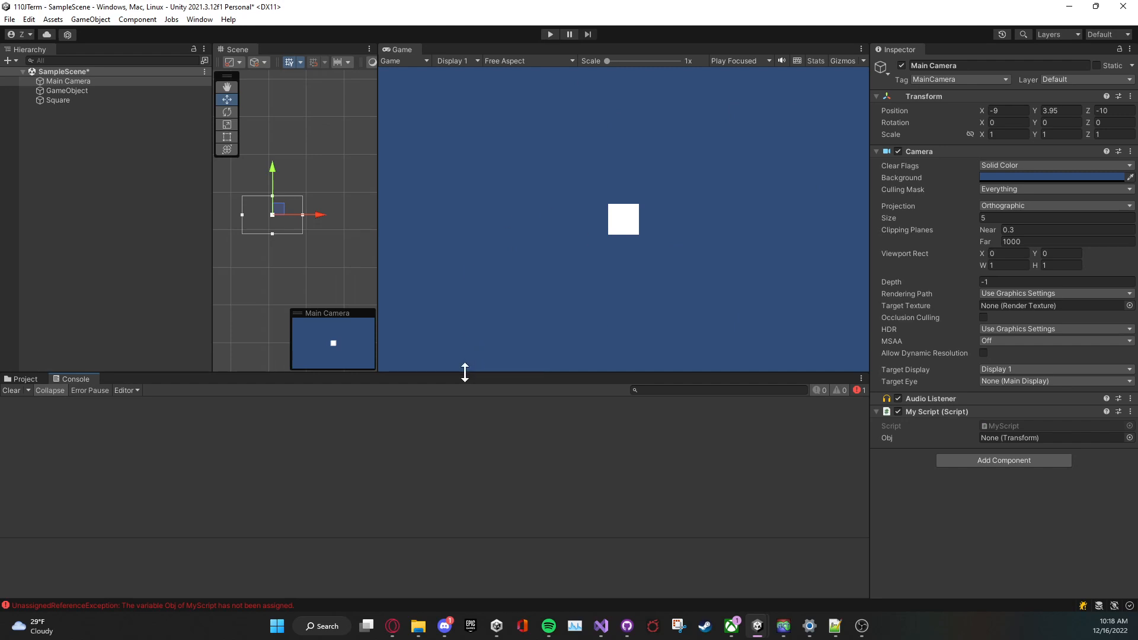
Make the Game view taller and wider, and move Main Camera to about X -9, Y 2.6.
{"action": "left_click_drag", "start_coordinate": [464, 372], "coordinate": [455, 437]}
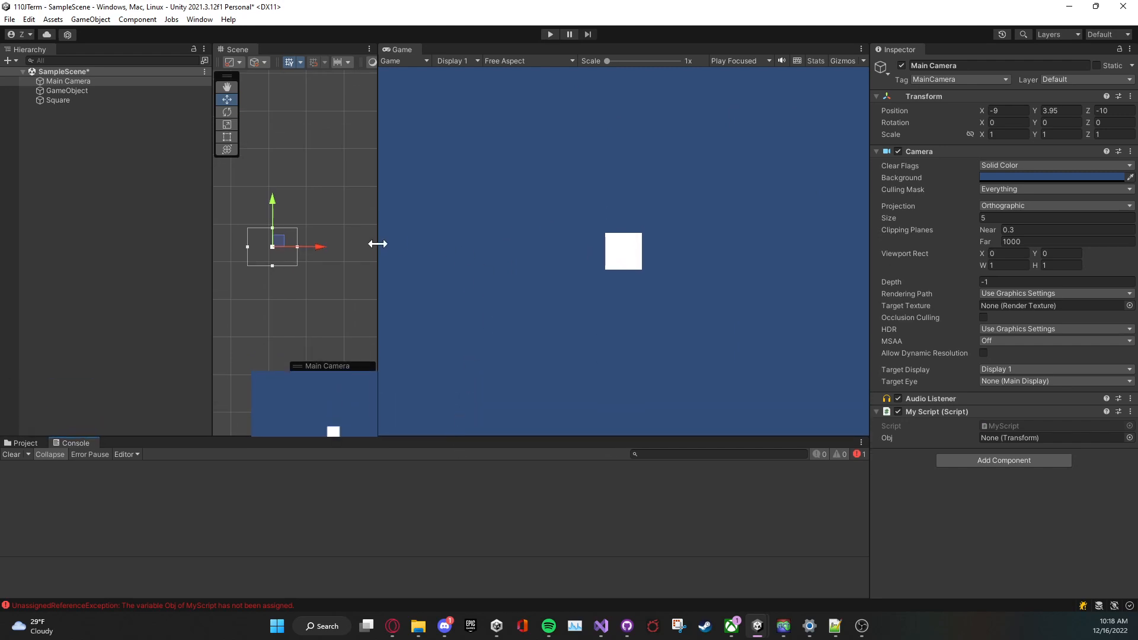
{"action": "left_click_drag", "start_coordinate": [377, 243], "coordinate": [242, 253]}
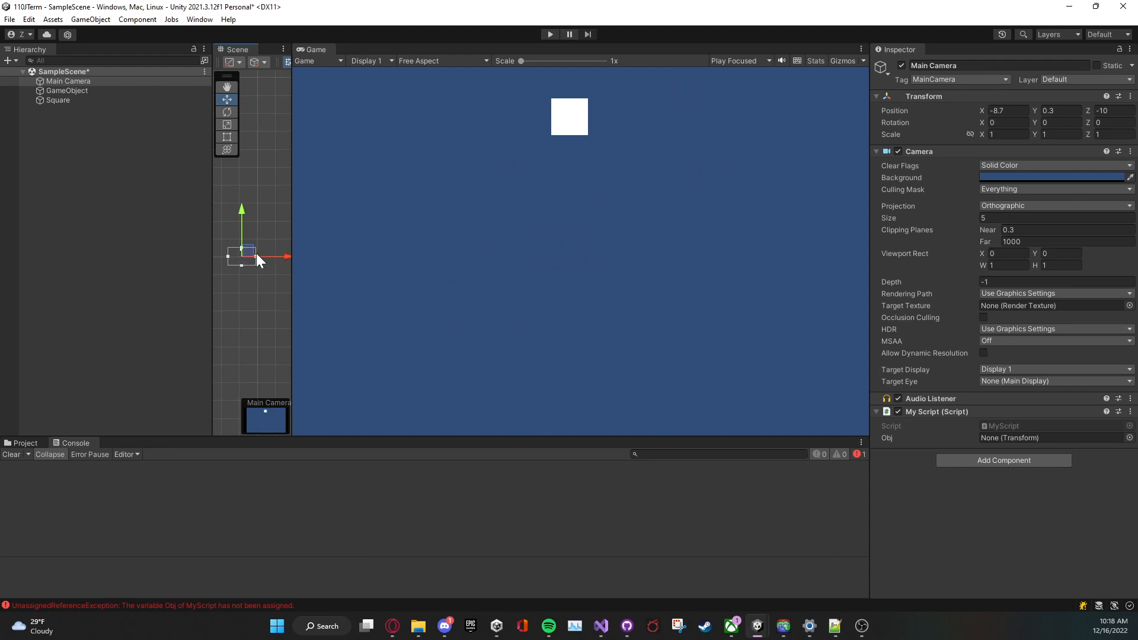
{"action": "left_click_drag", "start_coordinate": [254, 253], "coordinate": [250, 246]}
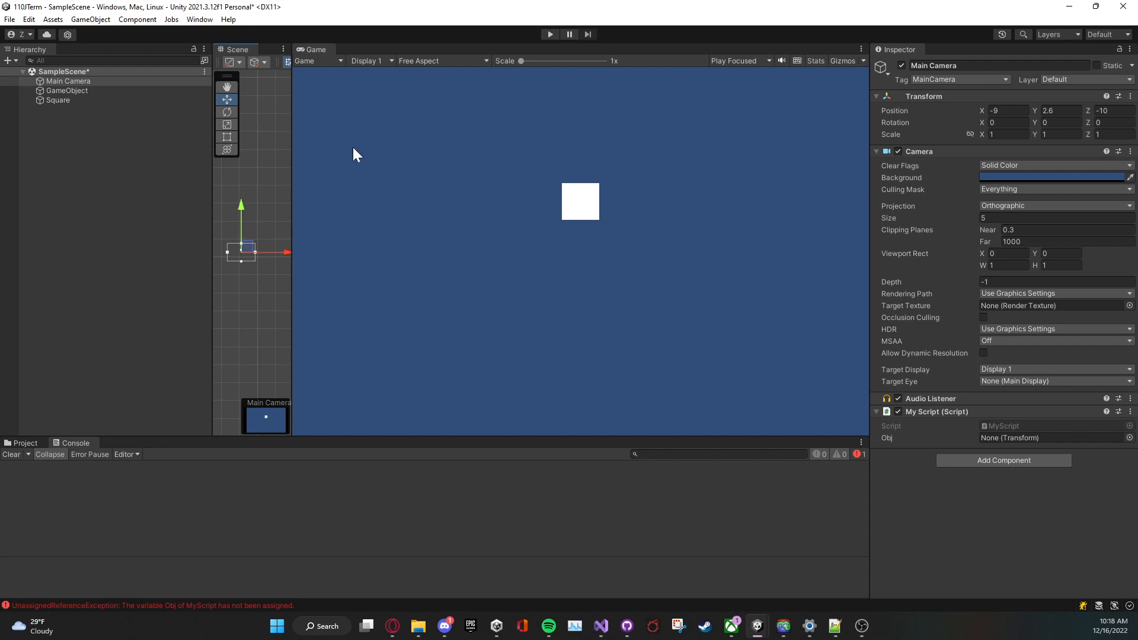
Enlarge the Game view further by shrinking the Hierarchy, Scene, Console and Inspector areas.
{"action": "left_click_drag", "start_coordinate": [288, 161], "coordinate": [126, 147]}
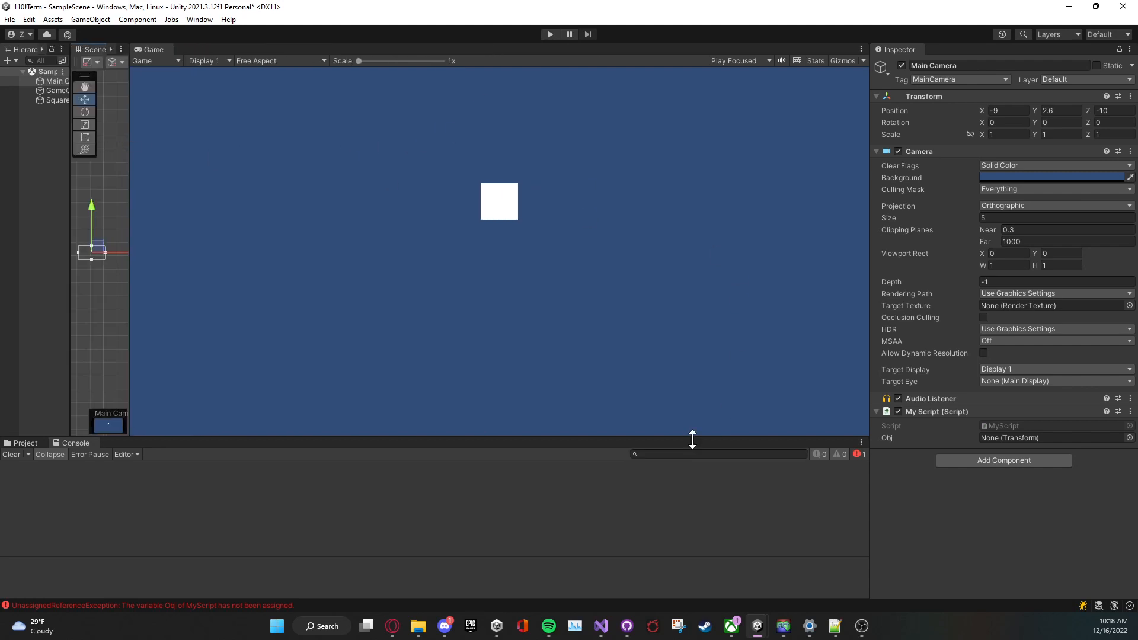
{"action": "left_click_drag", "start_coordinate": [691, 438], "coordinate": [692, 525]}
{"action": "left_click_drag", "start_coordinate": [867, 502], "coordinate": [982, 497]}
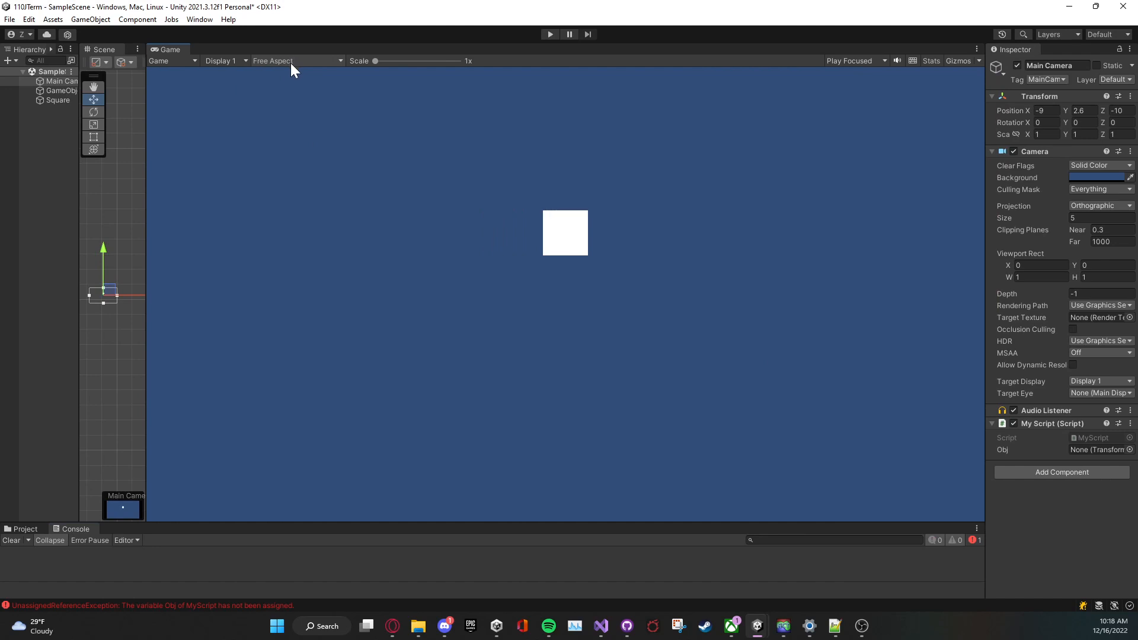
Change the Game view's aspect from Free Aspect to 16:9 Aspect and look over the other available resolutions.
{"action": "left_click", "coordinate": [290, 61]}
{"action": "left_click", "coordinate": [898, 335]}
{"action": "left_click", "coordinate": [268, 61]}
{"action": "left_click", "coordinate": [211, 100]}
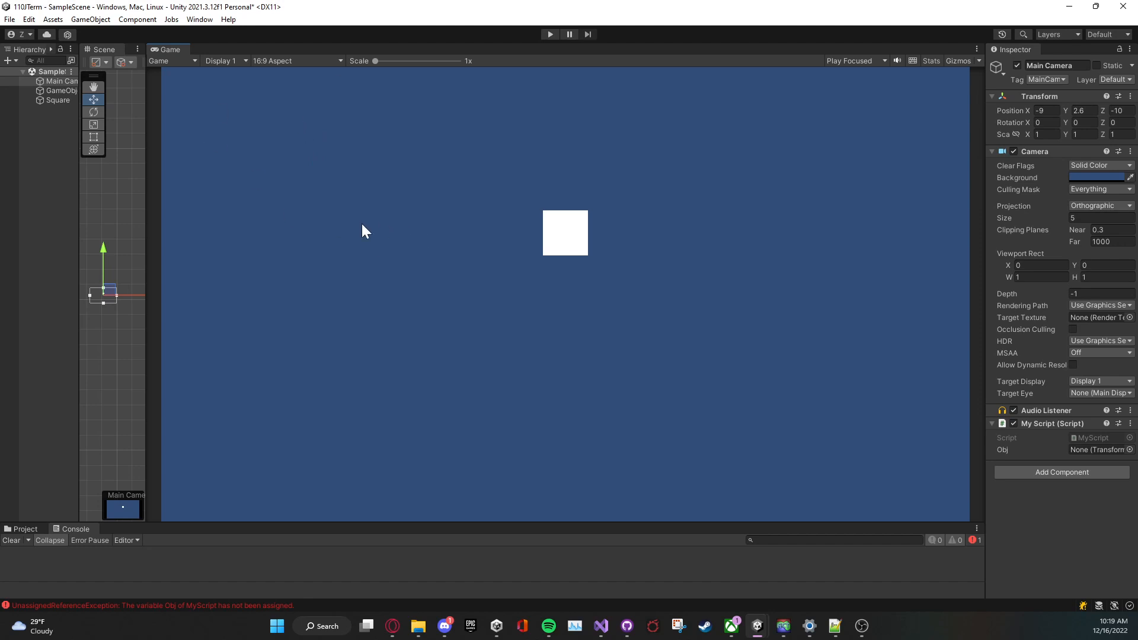
{"action": "left_click", "coordinate": [257, 62]}
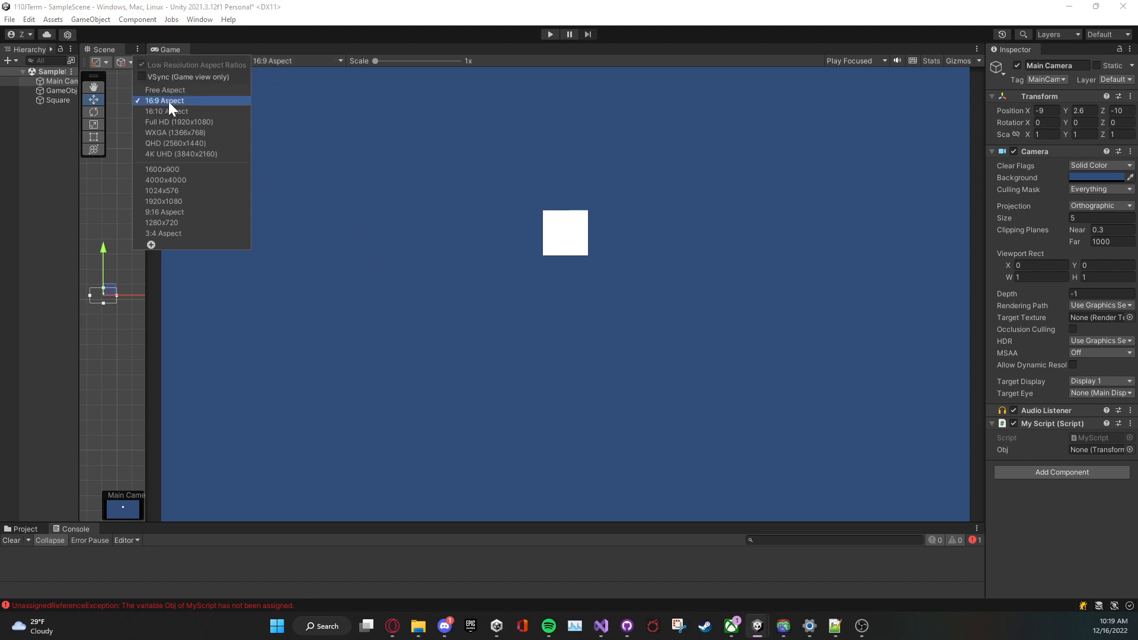
{"action": "left_click", "coordinate": [321, 260]}
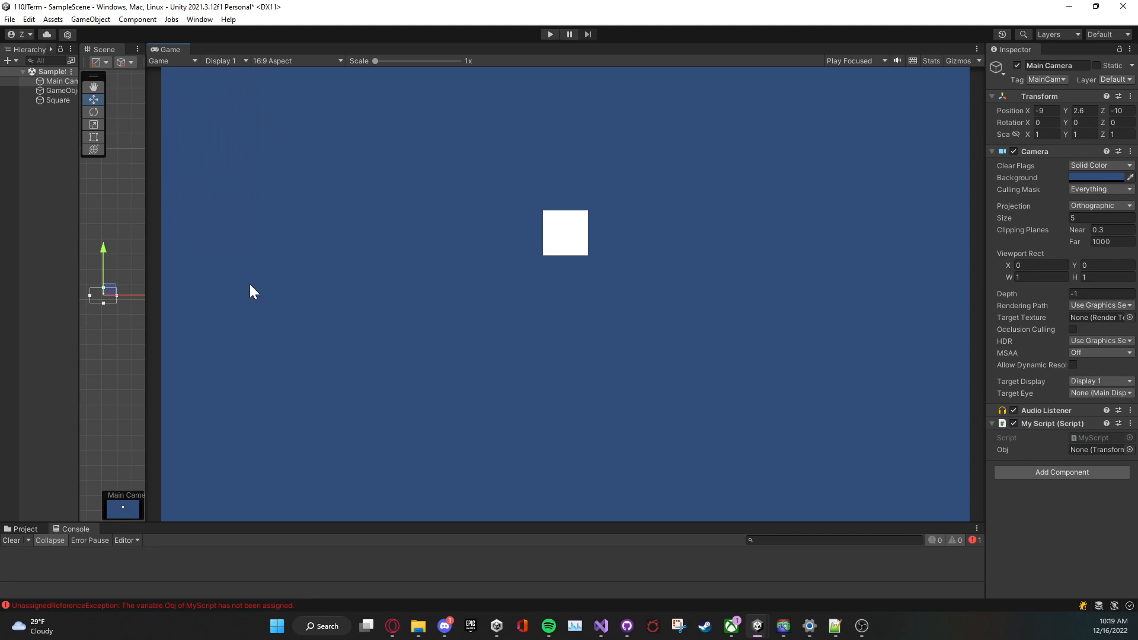
Try the 1280x720 resolution in the Game view and widen the Scene view beside it.
{"action": "left_click", "coordinate": [284, 63]}
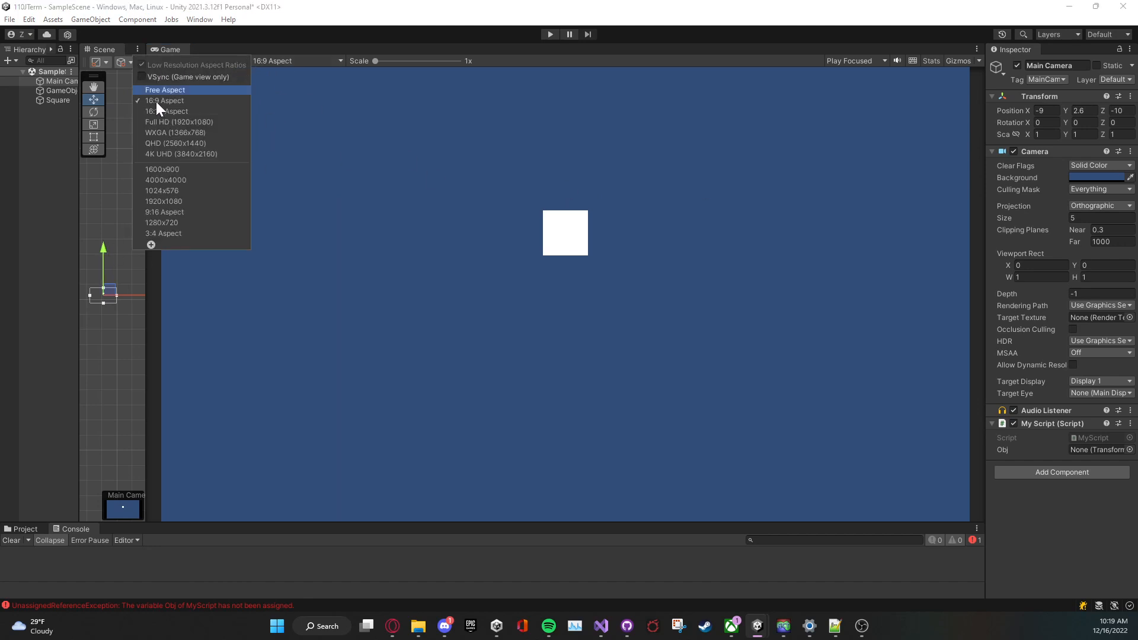
{"action": "left_click", "coordinate": [135, 222]}
{"action": "left_click_drag", "start_coordinate": [145, 229], "coordinate": [514, 196]}
{"action": "left_click", "coordinate": [586, 61]}
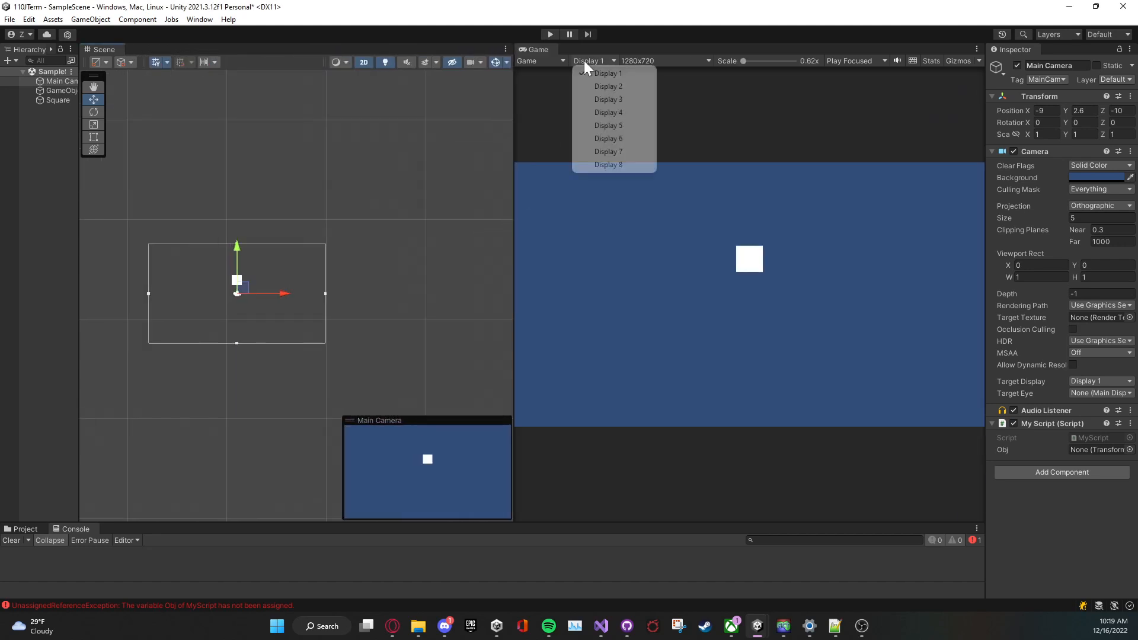
{"action": "left_click", "coordinate": [629, 59]}
{"action": "left_click", "coordinate": [630, 58]}
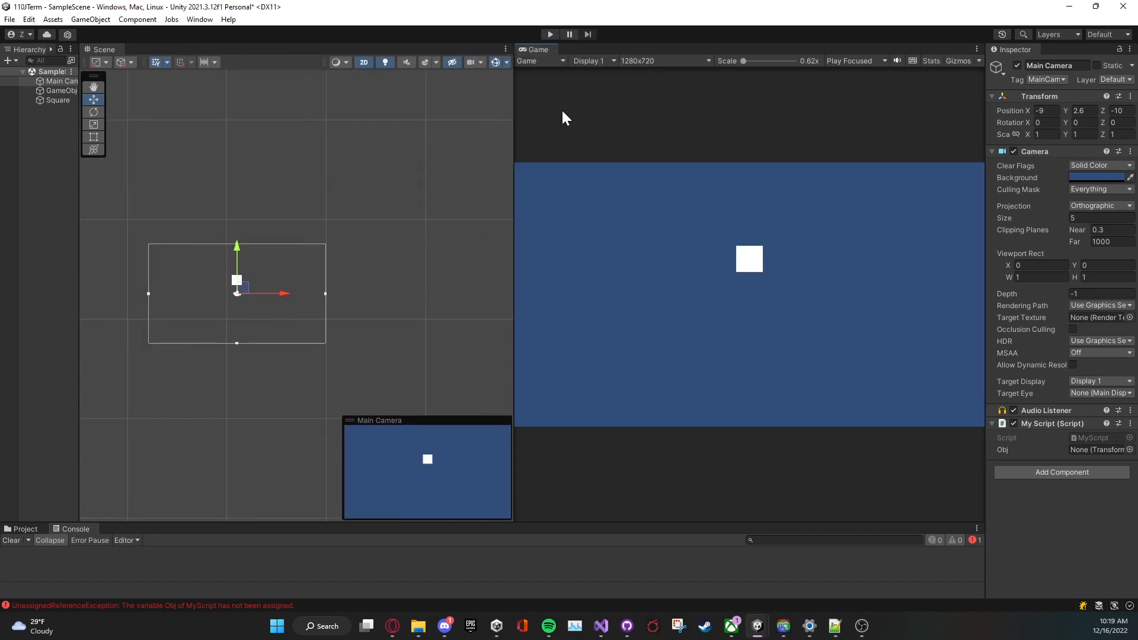
Set the Game view to 16:9 Aspect, deselect Main Camera and widen the Game view against the Scene view.
{"action": "left_click", "coordinate": [627, 61]}
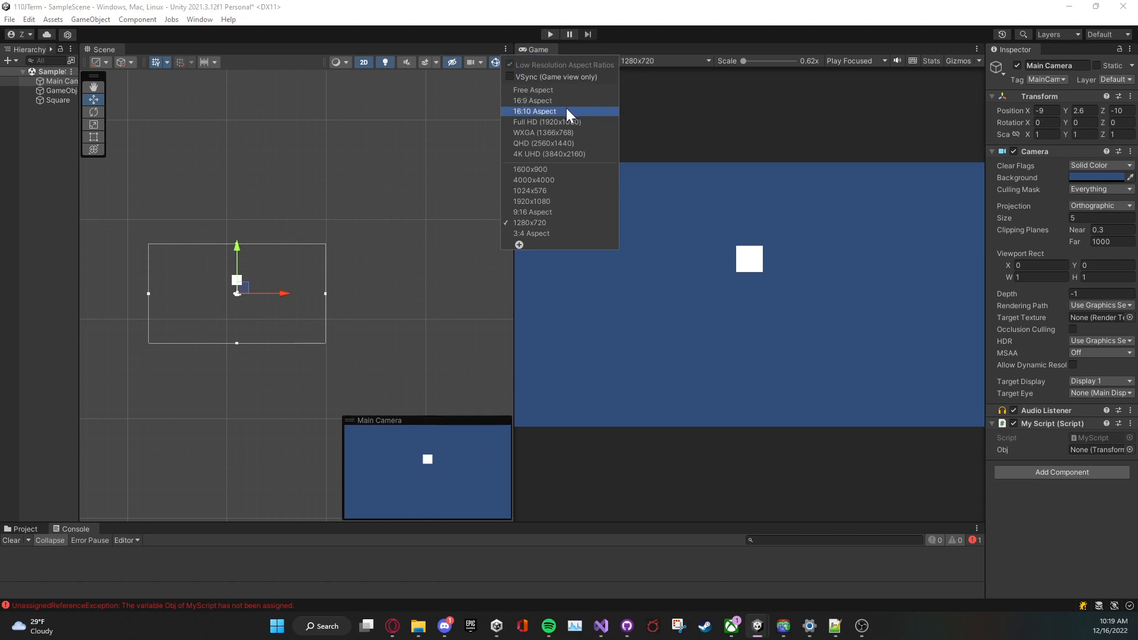
{"action": "left_click", "coordinate": [567, 109]}
{"action": "left_click", "coordinate": [641, 62]}
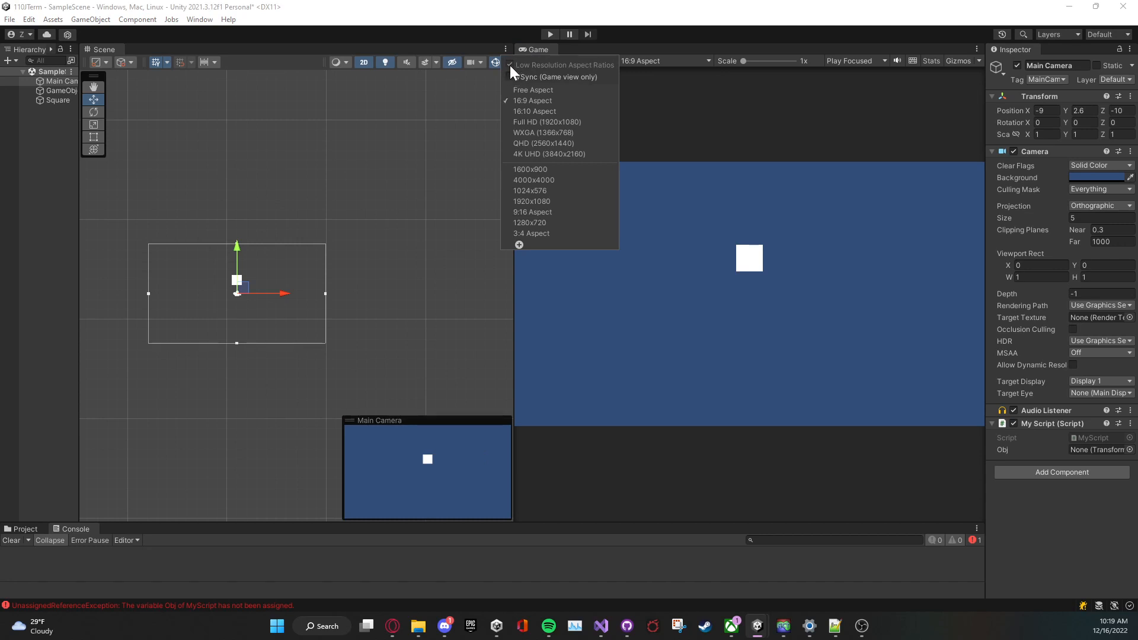
{"action": "left_click", "coordinate": [491, 305]}
{"action": "left_click_drag", "start_coordinate": [514, 310], "coordinate": [246, 244]}
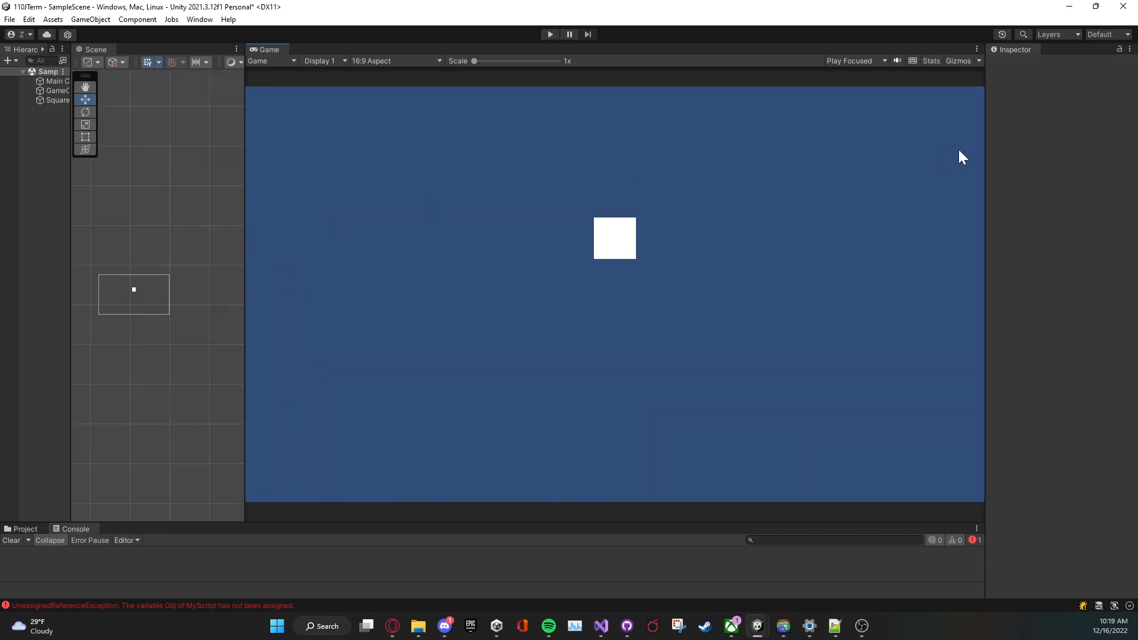
Try the Play Unfocused setting for the Game view and switch back to Play Focused.
{"action": "left_click", "coordinate": [857, 61]}
{"action": "left_click", "coordinate": [871, 99]}
{"action": "left_click", "coordinate": [327, 62]}
{"action": "left_click", "coordinate": [362, 62]}
{"action": "left_click", "coordinate": [845, 61]}
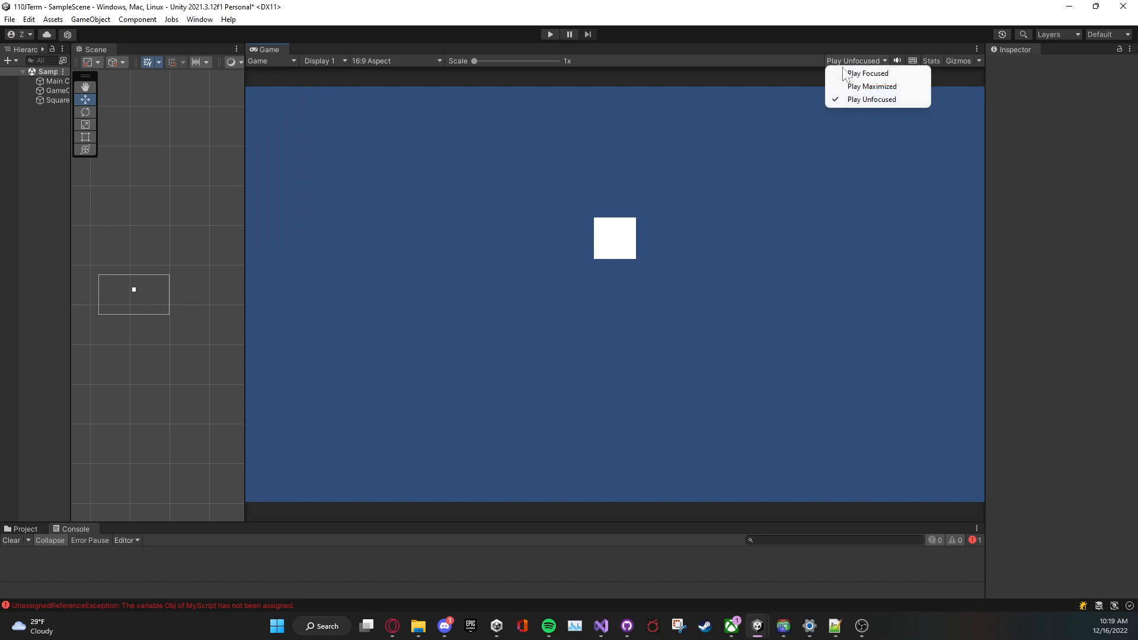
{"action": "left_click", "coordinate": [844, 72]}
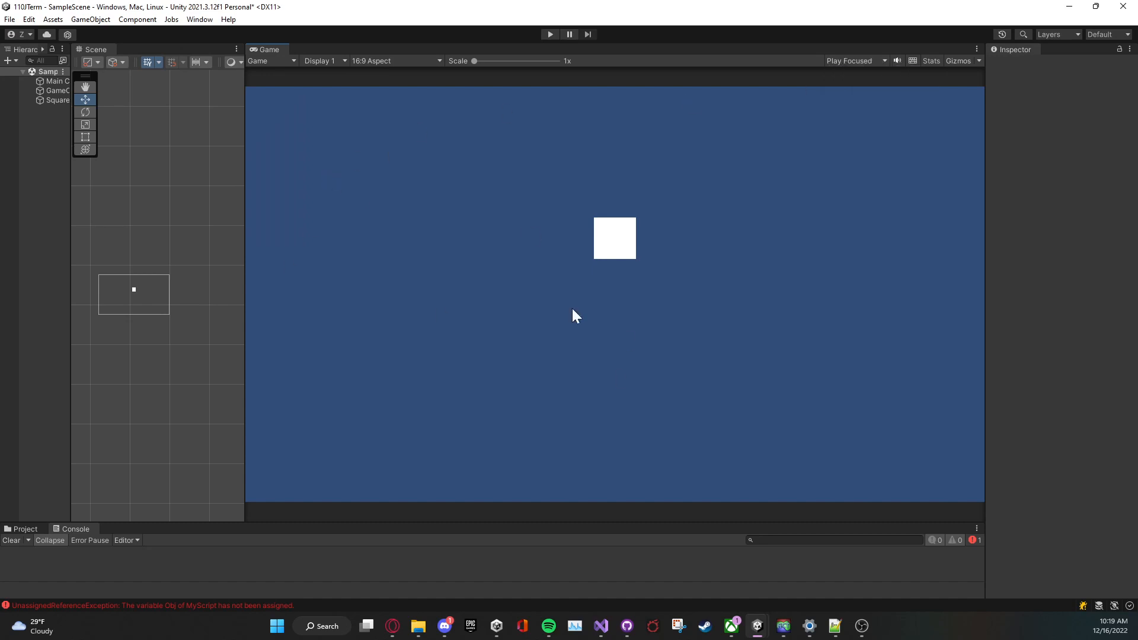
Reselect 16:9 Aspect for the Game view and look over the list of aspect ratio and resolution options.
{"action": "left_click", "coordinate": [394, 60]}
{"action": "left_click", "coordinate": [397, 96]}
{"action": "left_click", "coordinate": [364, 61]}
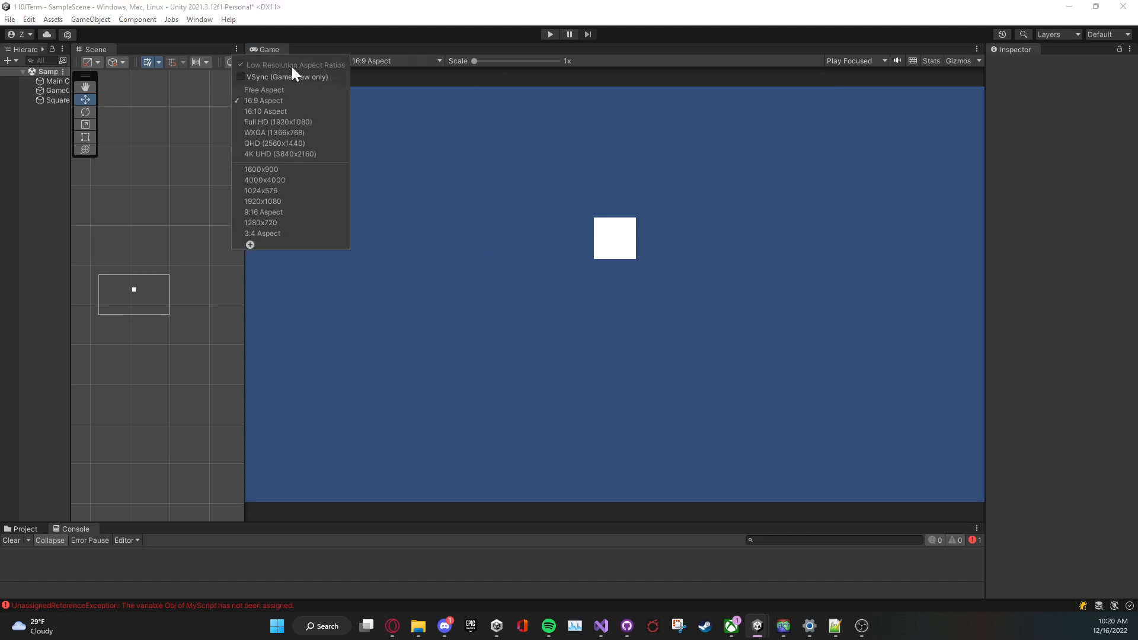
Select Main Camera and remove its My Script component.
{"action": "left_click", "coordinate": [585, 233]}
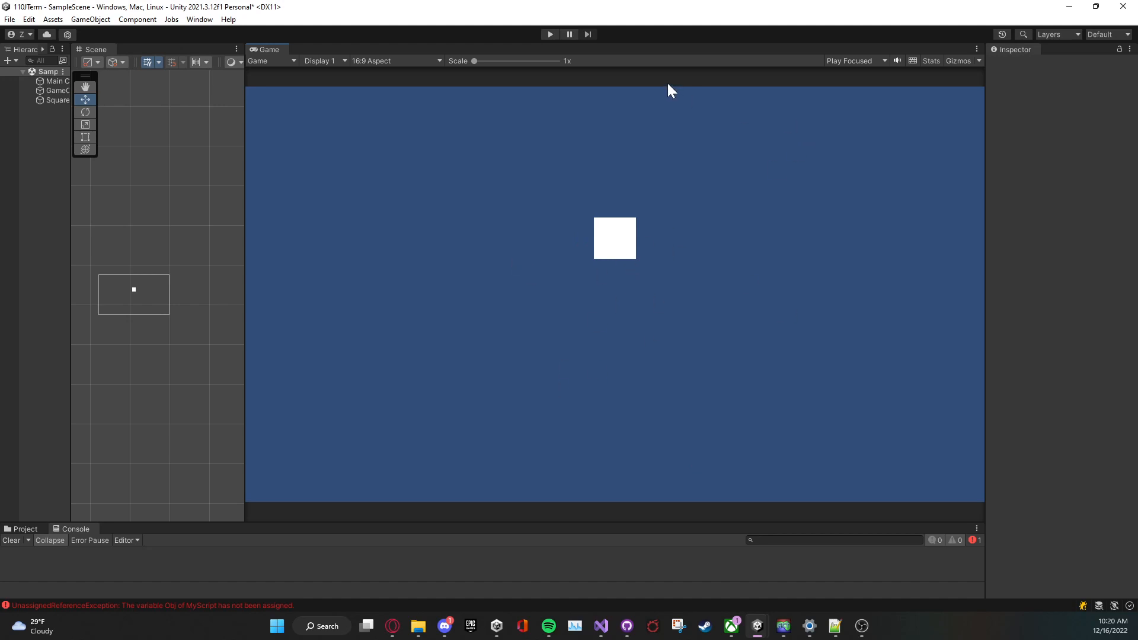
{"action": "left_click", "coordinate": [52, 81]}
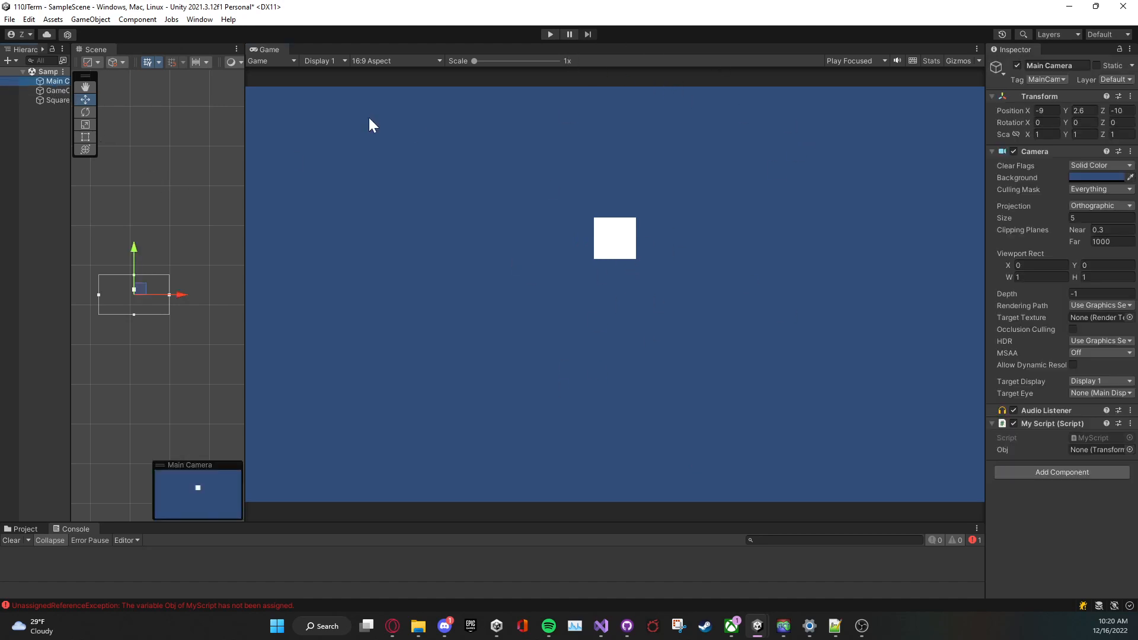
{"action": "left_click", "coordinate": [1129, 423]}
{"action": "left_click", "coordinate": [986, 452]}
{"action": "left_click", "coordinate": [459, 258]}
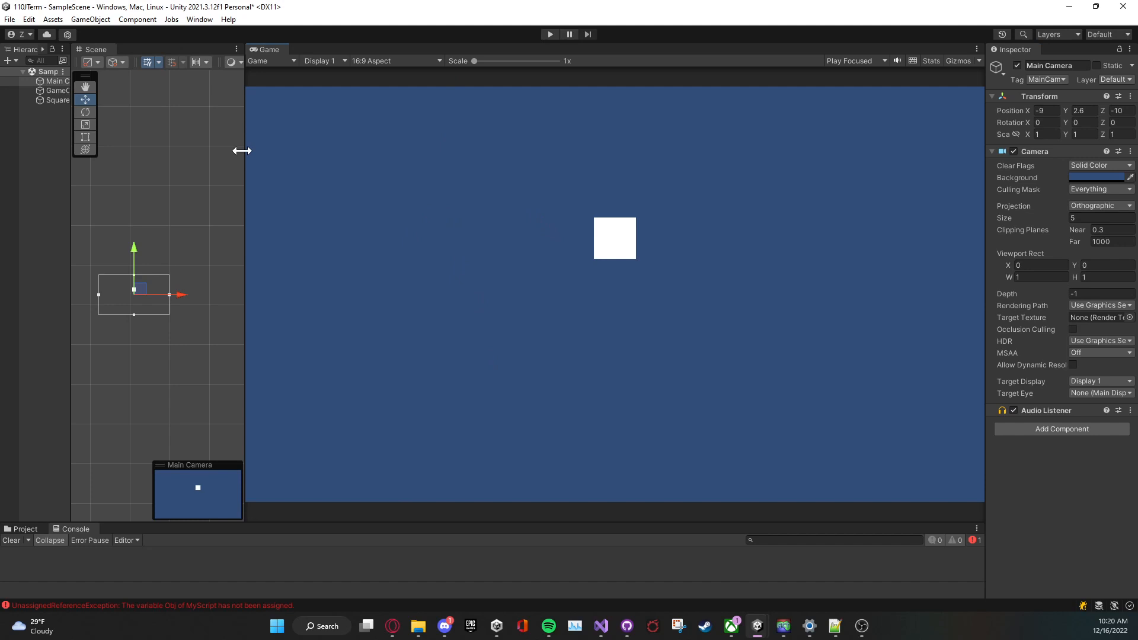
Widen the Game view against the Scene view and set it to Play Maximized.
{"action": "left_click_drag", "start_coordinate": [242, 151], "coordinate": [152, 151]}
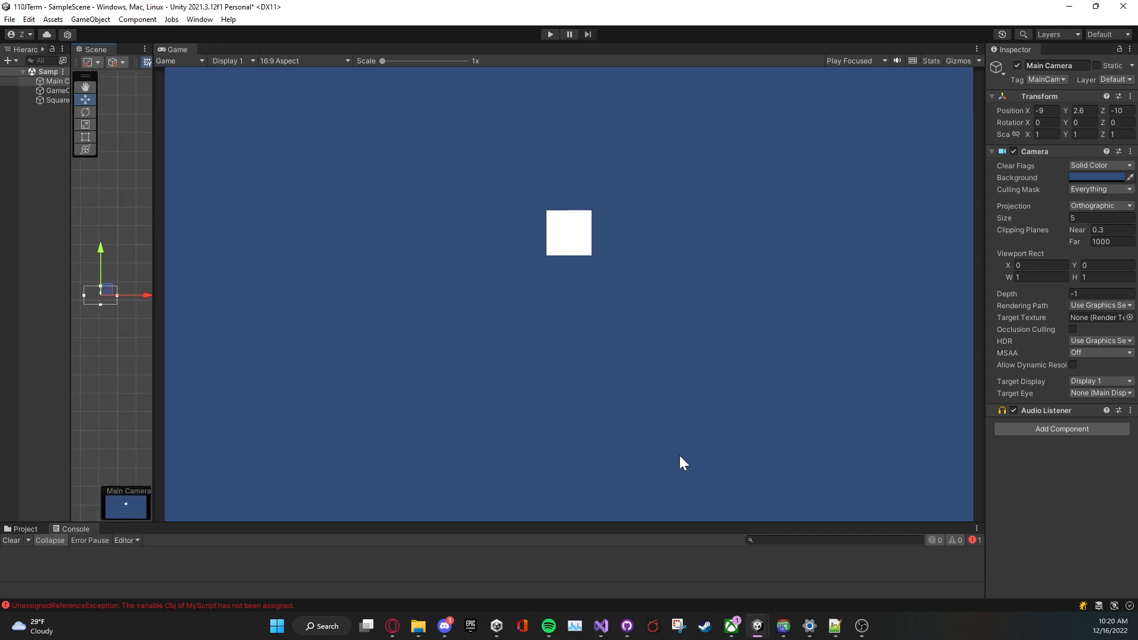
{"action": "left_click", "coordinate": [846, 62]}
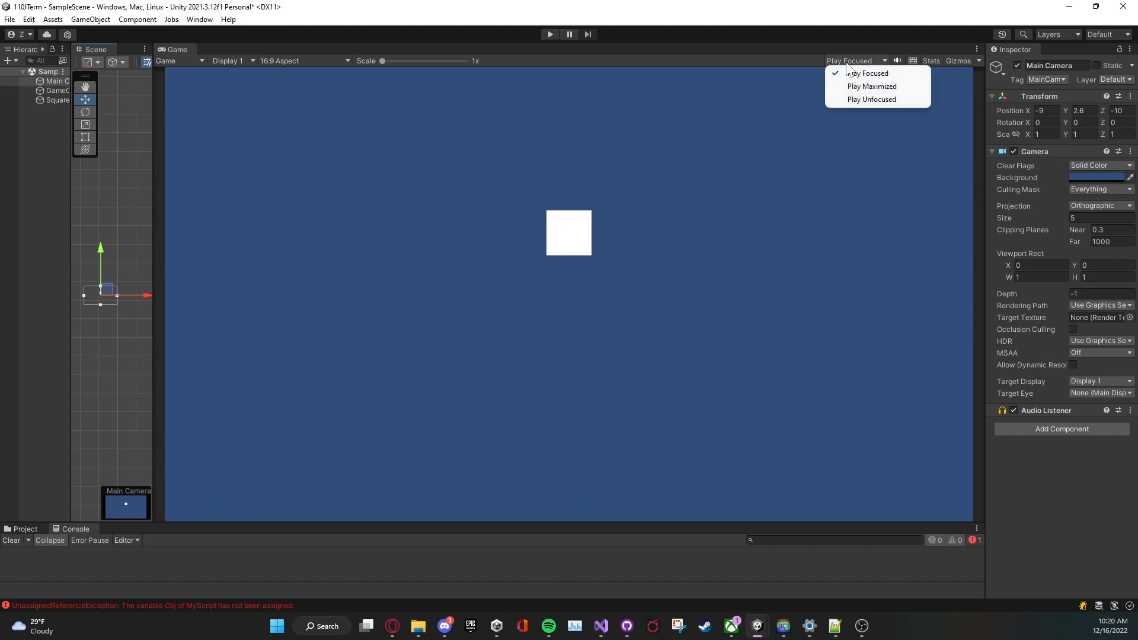
{"action": "left_click", "coordinate": [880, 89]}
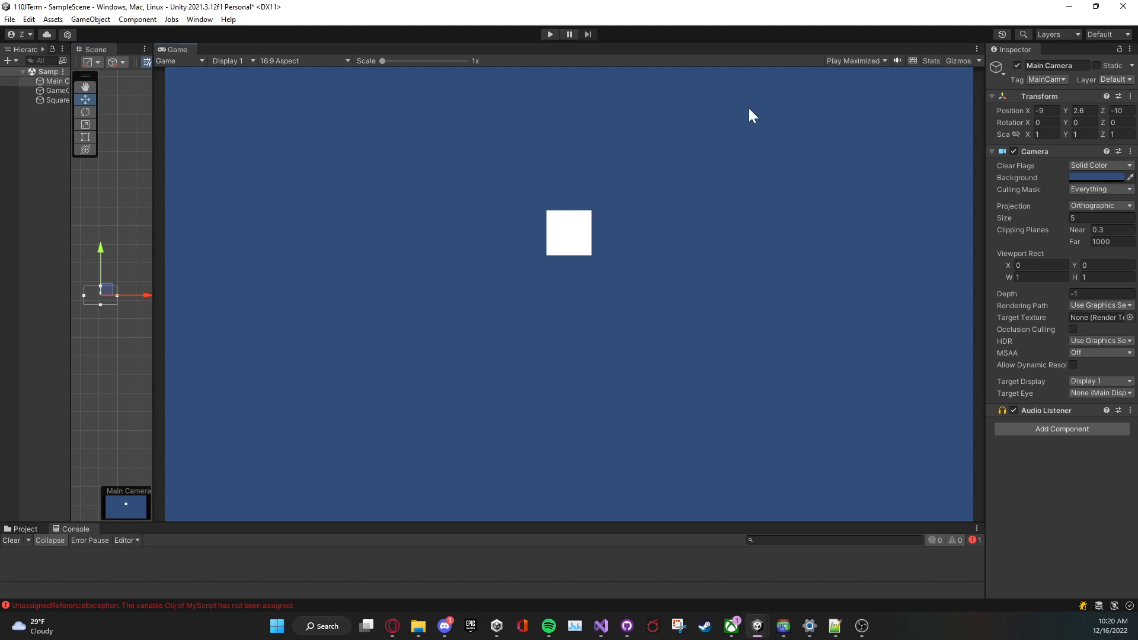
Run the scene to check the maximized Game view and stop play mode.
{"action": "left_click", "coordinate": [550, 34]}
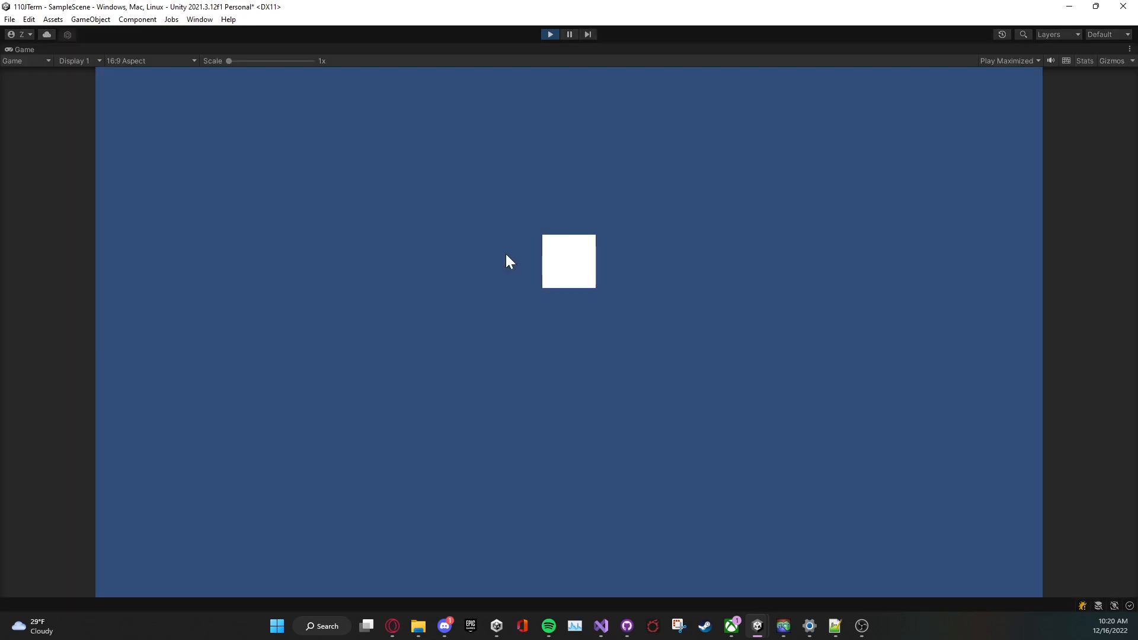
{"action": "left_click", "coordinate": [194, 60]}
{"action": "left_click", "coordinate": [173, 60]}
{"action": "left_click", "coordinate": [548, 34]}
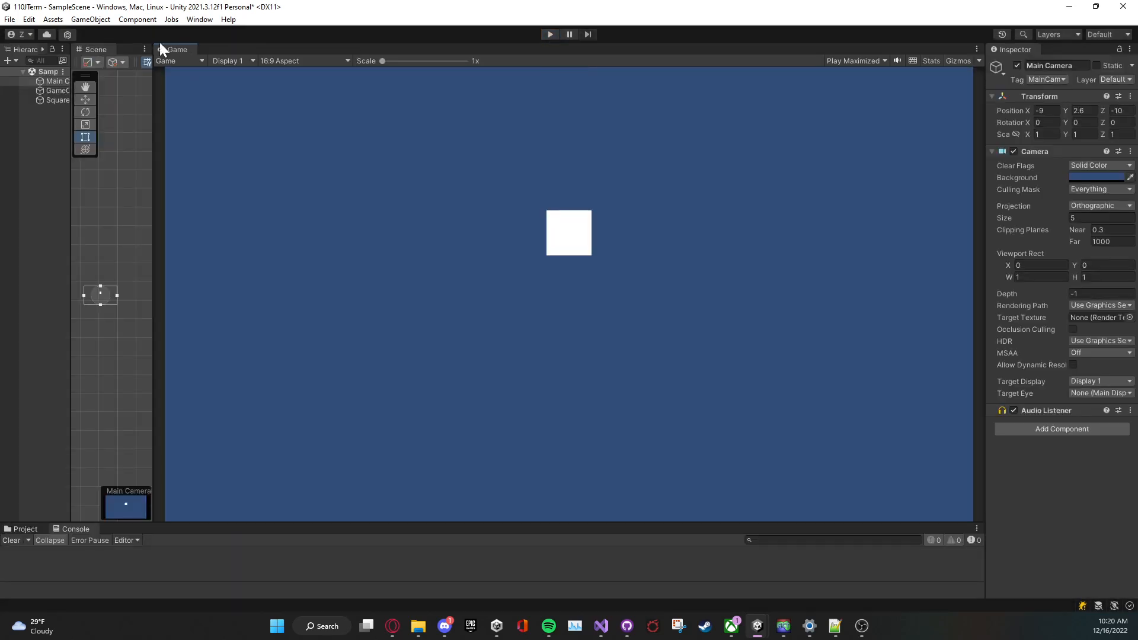
Try the Simulator view, look over its list of devices and switch back to the Game view.
{"action": "left_click", "coordinate": [170, 61]}
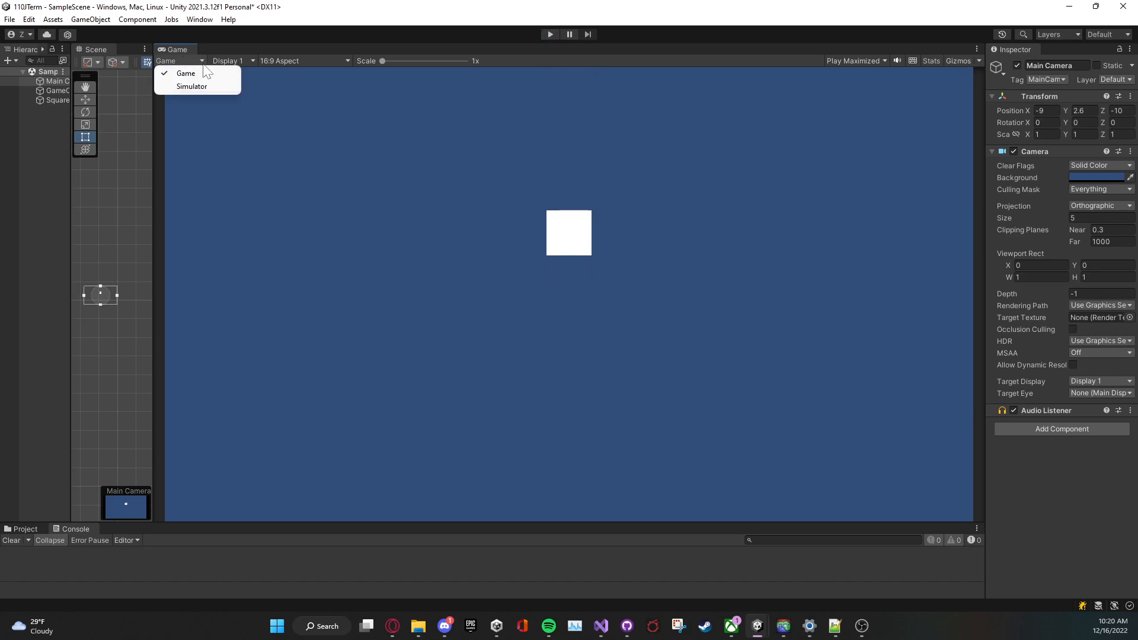
{"action": "left_click", "coordinate": [211, 87]}
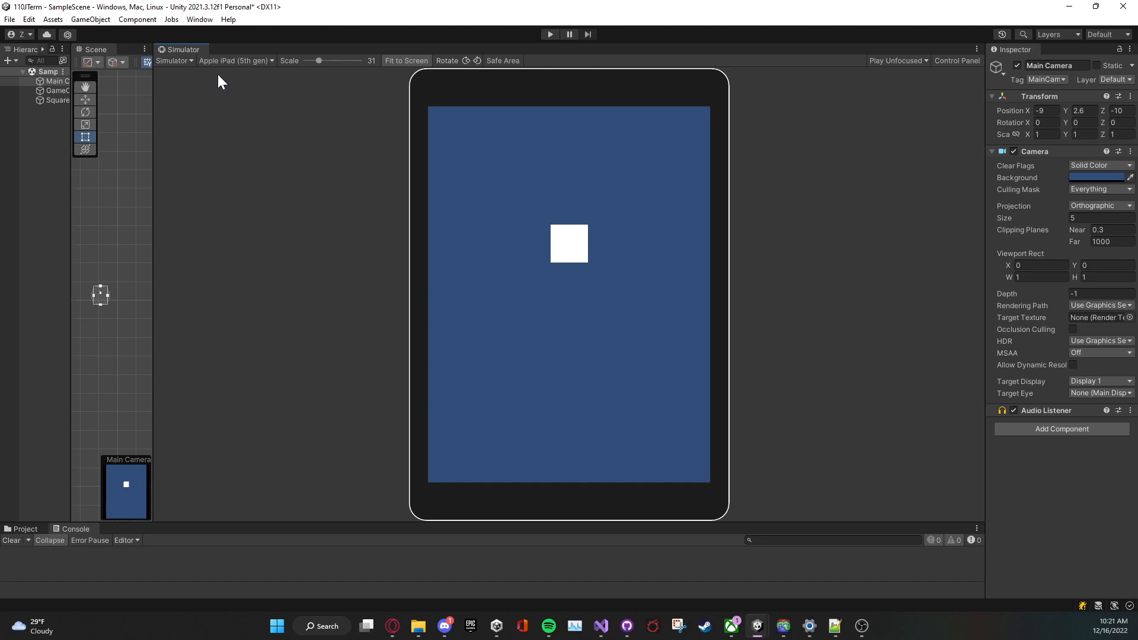
{"action": "left_click", "coordinate": [218, 63]}
{"action": "scroll", "coordinate": [134, 116], "scroll_direction": "down", "scroll_amount": 10}
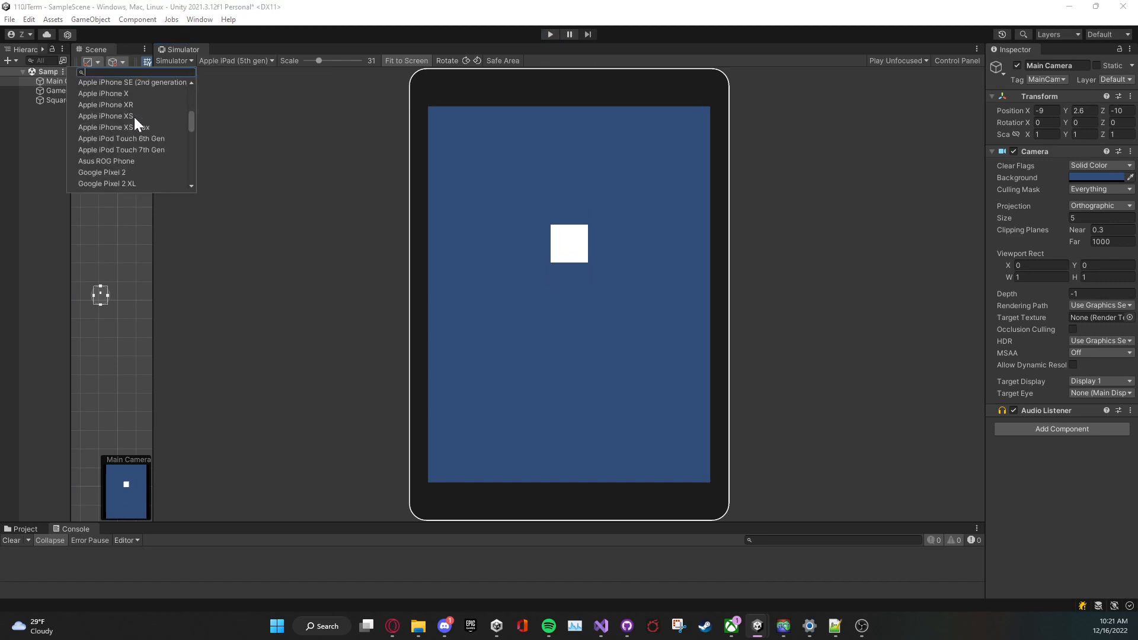
{"action": "scroll", "coordinate": [141, 112], "scroll_direction": "up", "scroll_amount": 10}
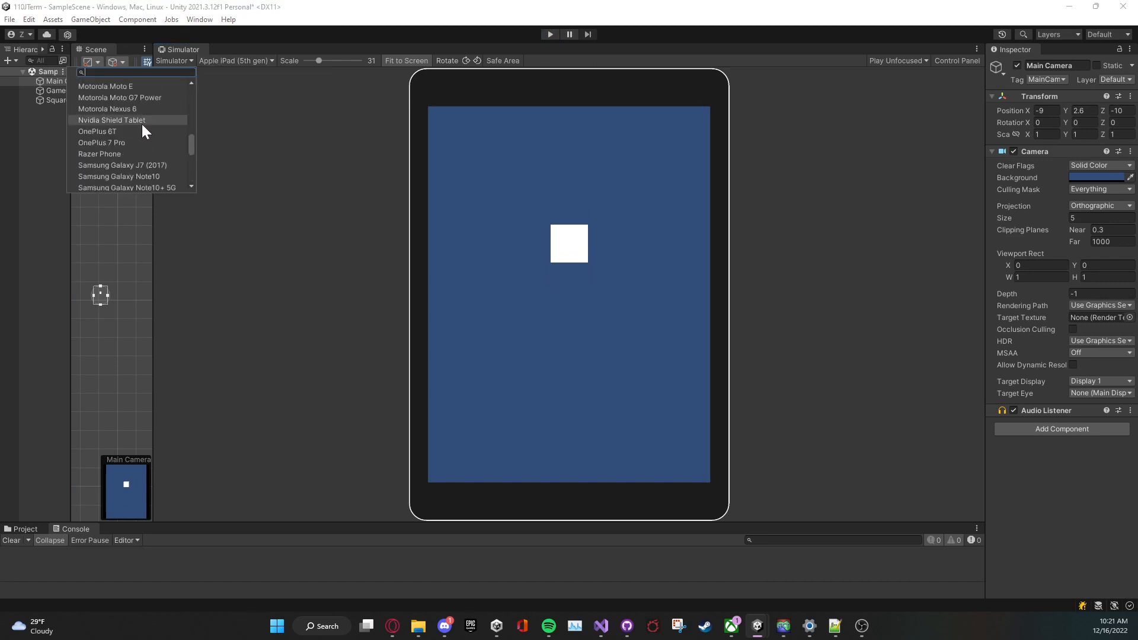
{"action": "left_click", "coordinate": [347, 129]}
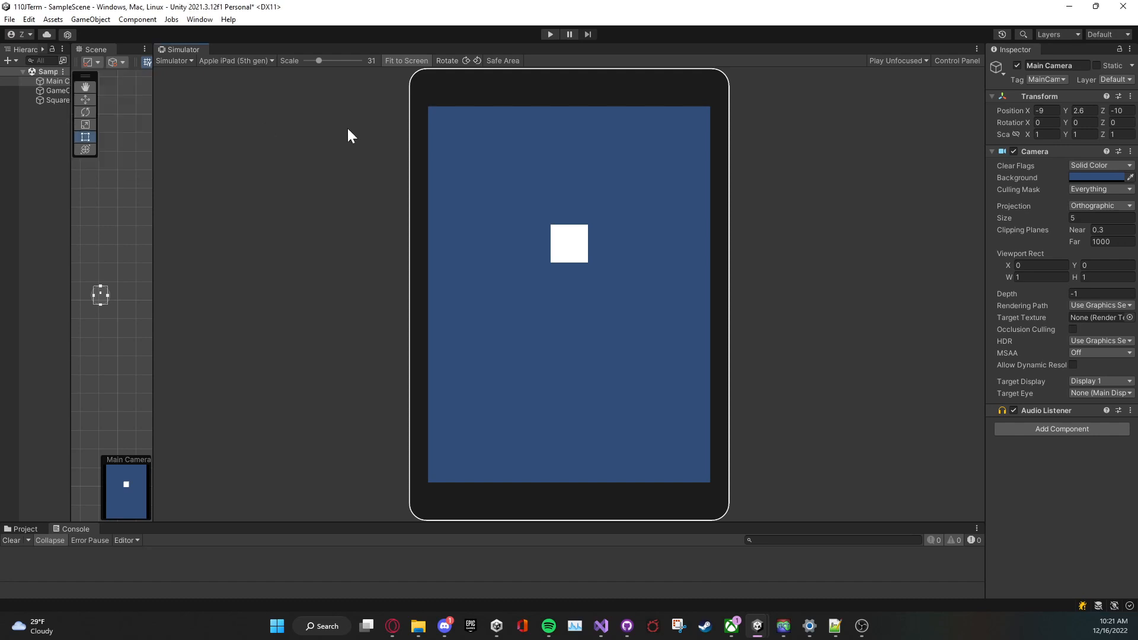
{"action": "left_click", "coordinate": [194, 58]}
{"action": "left_click", "coordinate": [187, 73]}
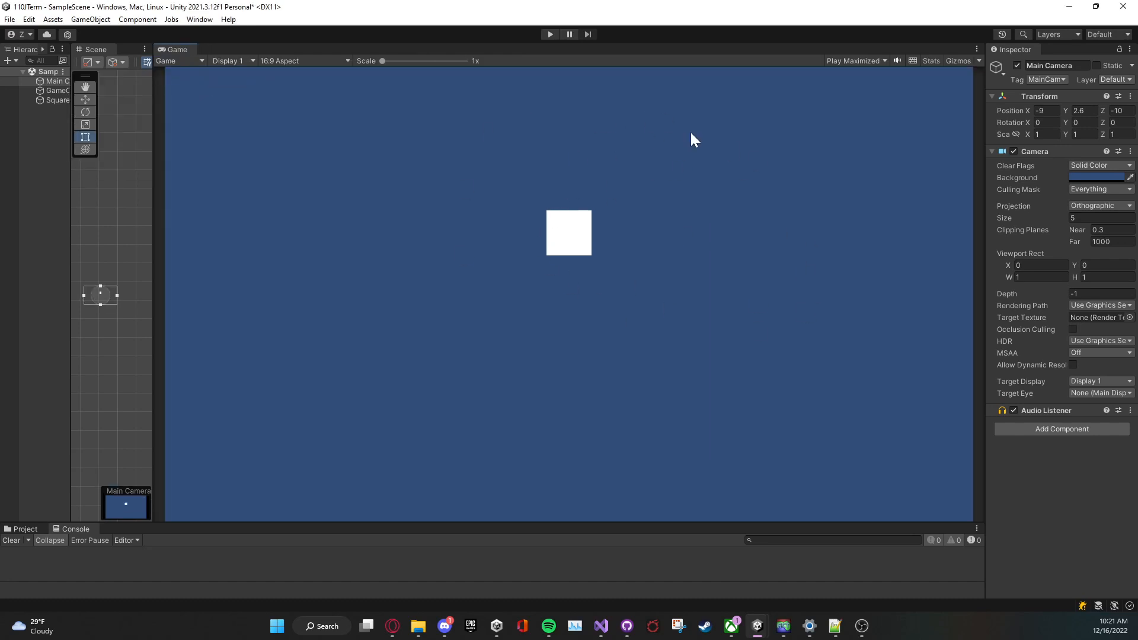
Widen the Scene view so that it shares the space about equally with the Game view.
{"action": "left_click_drag", "start_coordinate": [158, 219], "coordinate": [501, 227]}
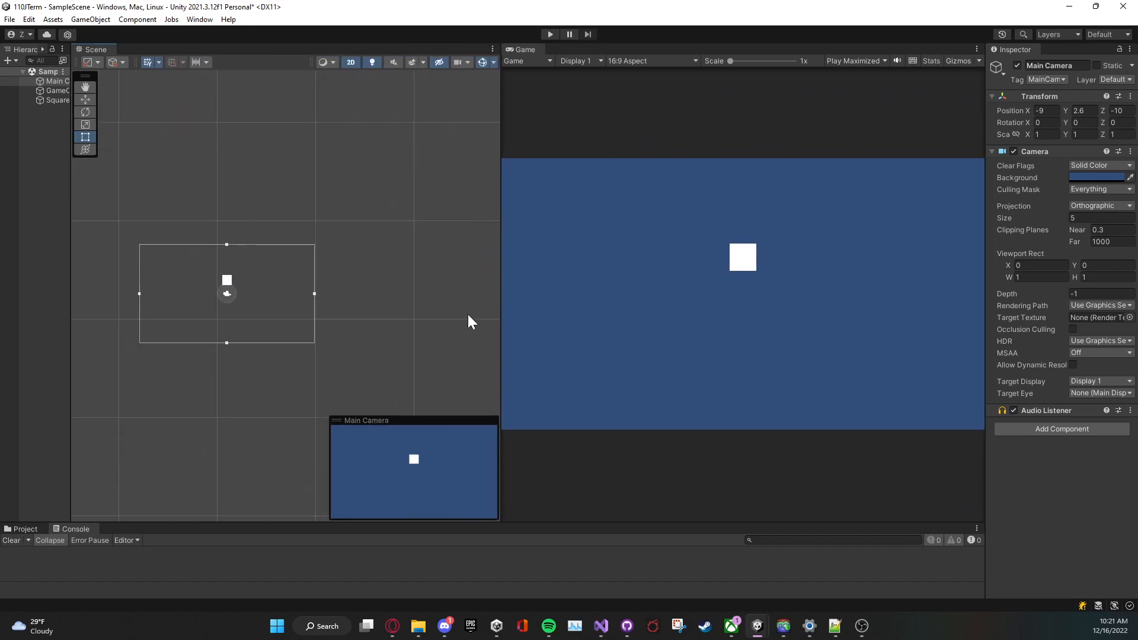
{"action": "left_click_drag", "start_coordinate": [499, 289], "coordinate": [477, 290]}
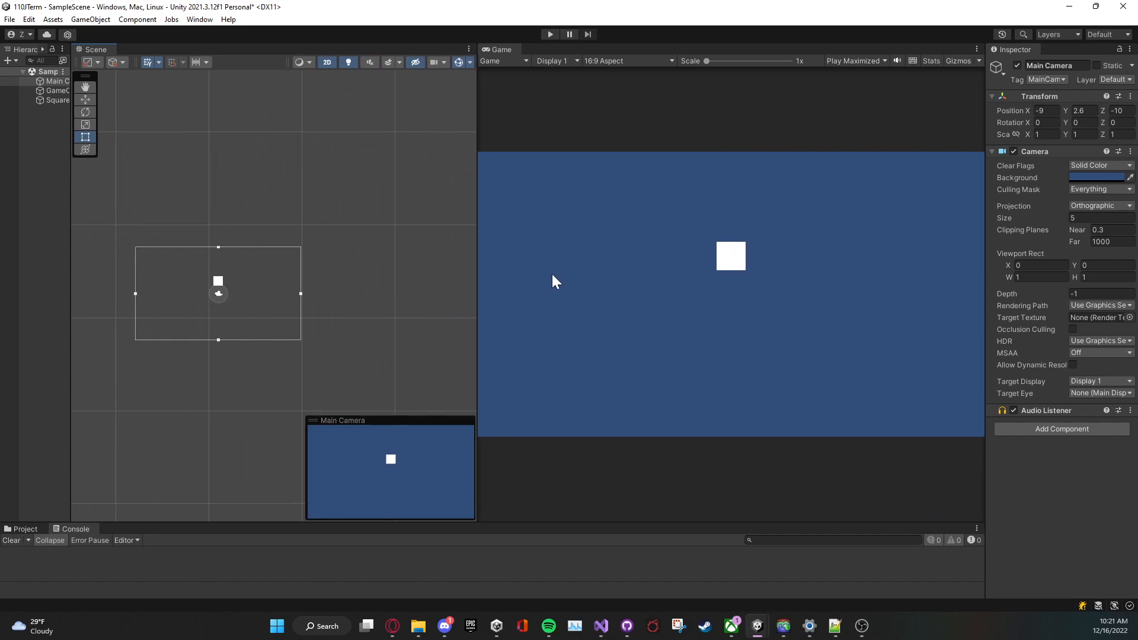